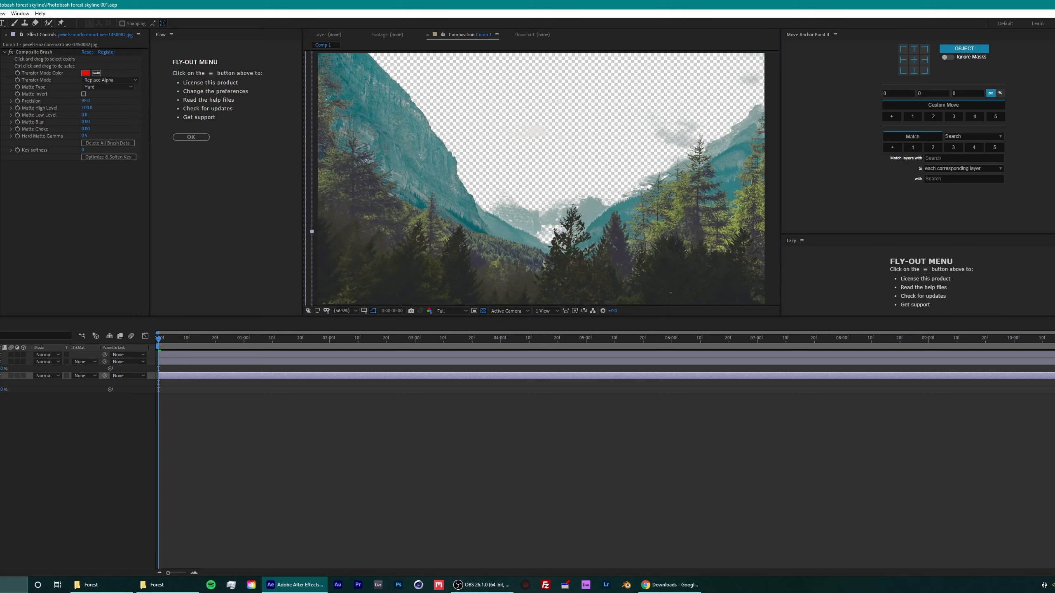
Step: Add the cloudy sky photo 129105 to the composition as the bottom layer behind the mountains and save the project
scroll(626, 130, "down", 1)
left_click_drag(1005, 132, 453, 132)
scroll(572, 143, "down", 2)
scroll(572, 143, "up", 2)
key("ctrl+s")
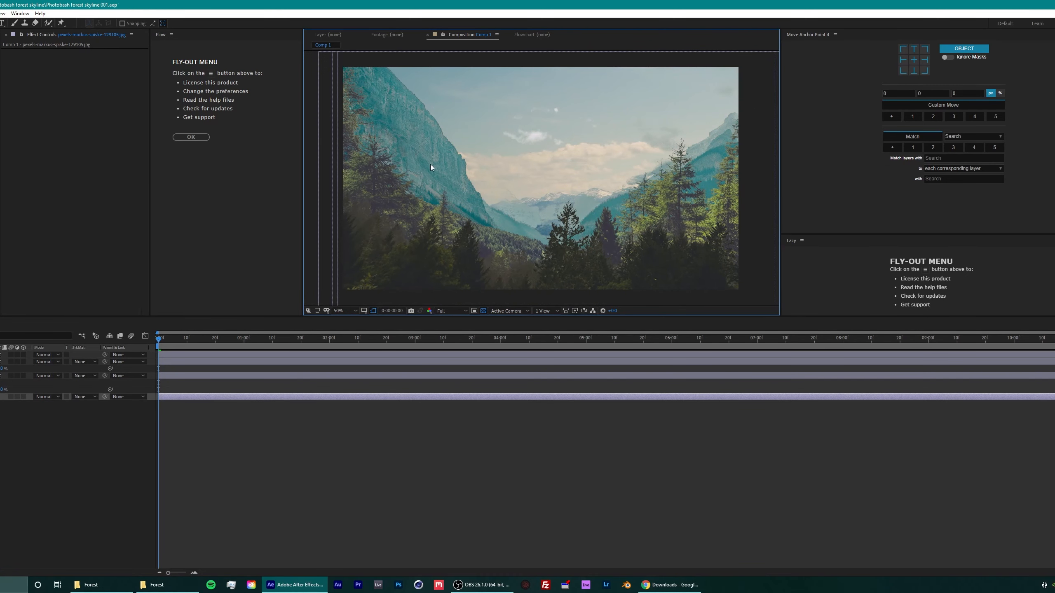
Step: Grade the teal mountain photo with Lumetri Color, lowering its Creative saturation to about 31, and save the project
left_click(430, 164)
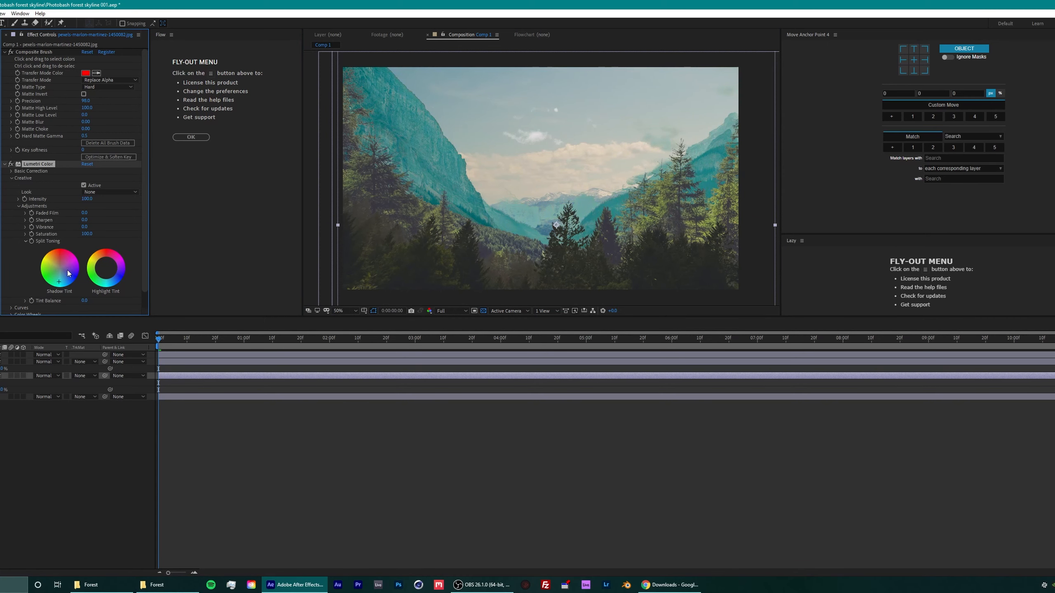
left_click_drag(60, 258, 61, 259)
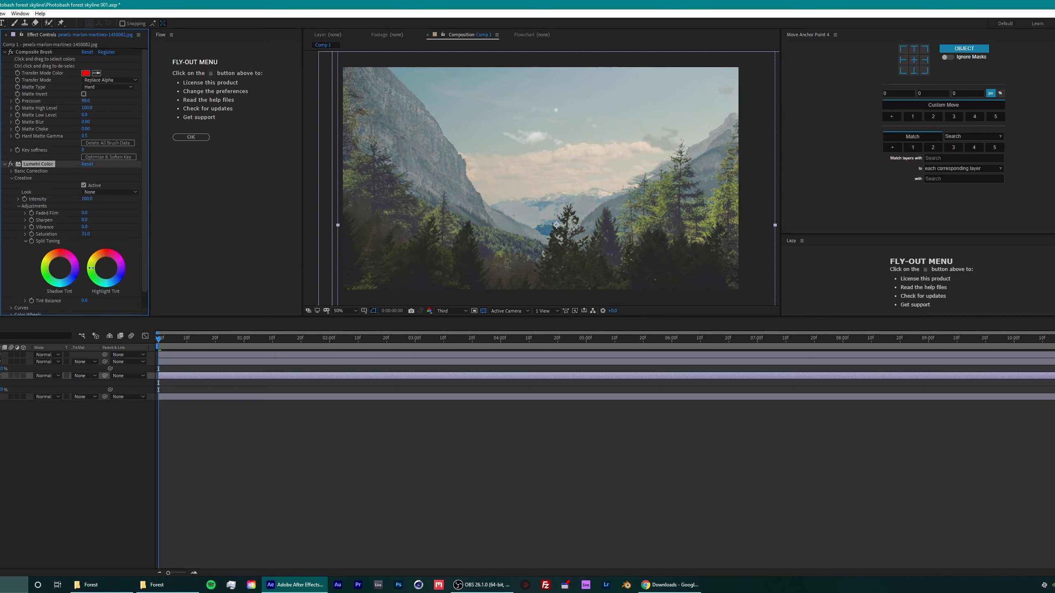
mouse_move(514, 211)
left_mouse_down()
mouse_move(515, 190)
mouse_move(519, 231)
mouse_move(441, 136)
left_mouse_up()
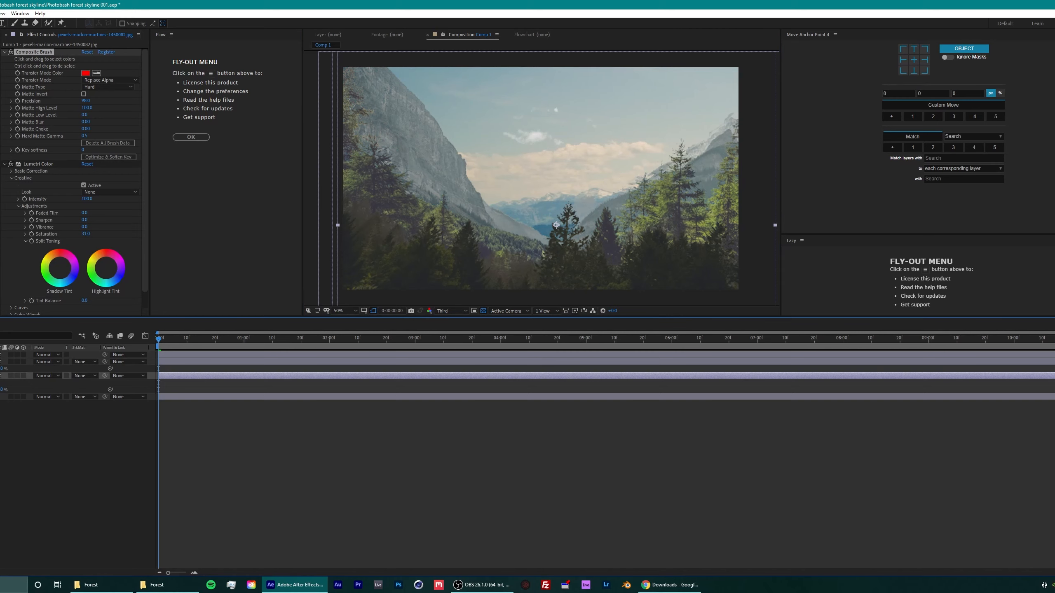
key("ctrl+s")
left_click(1, 355)
left_click(35, 52)
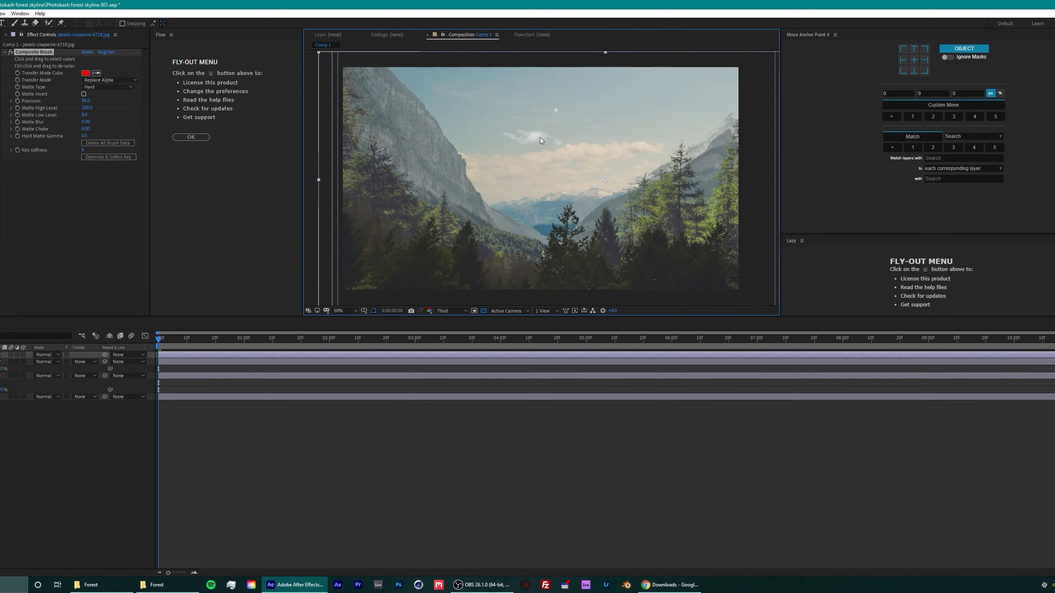
mouse_move(576, 239)
left_mouse_down()
mouse_move(559, 256)
mouse_move(544, 217)
mouse_move(625, 193)
left_mouse_up()
key("ctrl+z")
left_click(414, 236)
key("ctrl+z")
left_click(455, 287)
key("ctrl+z")
mouse_move(652, 275)
left_mouse_down()
mouse_move(692, 277)
mouse_move(669, 278)
left_mouse_up()
key("ctrl+z")
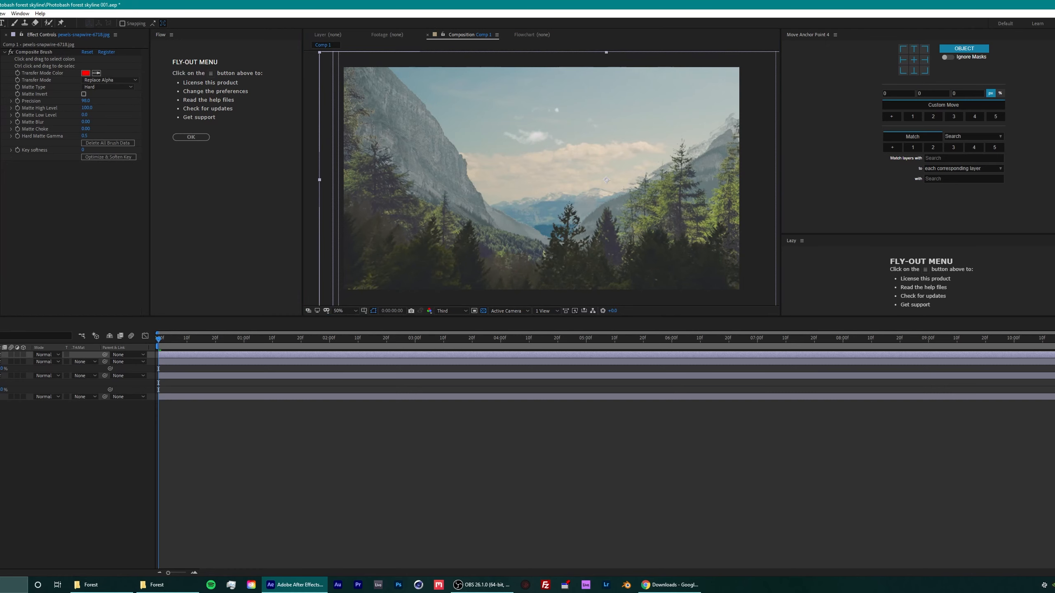
Step: Add the misty pine forest photo to the composition and place it at the top of the layer stack
left_click_drag(0, 137, 557, 198)
key("ctrl+bracketleft")
key("ctrl+bracketleft")
key("ctrl+bracketleft")
key("ctrl+bracketleft")
left_click_drag(0, 403, 0, 352)
Step: Key out the sky and fog of the misty forest photo using Composite Brush with the Replace Alpha transfer mode
left_click_drag(0, 137, 499, 179)
left_click_drag(511, 108, 581, 102)
left_click(110, 80)
left_click(104, 169)
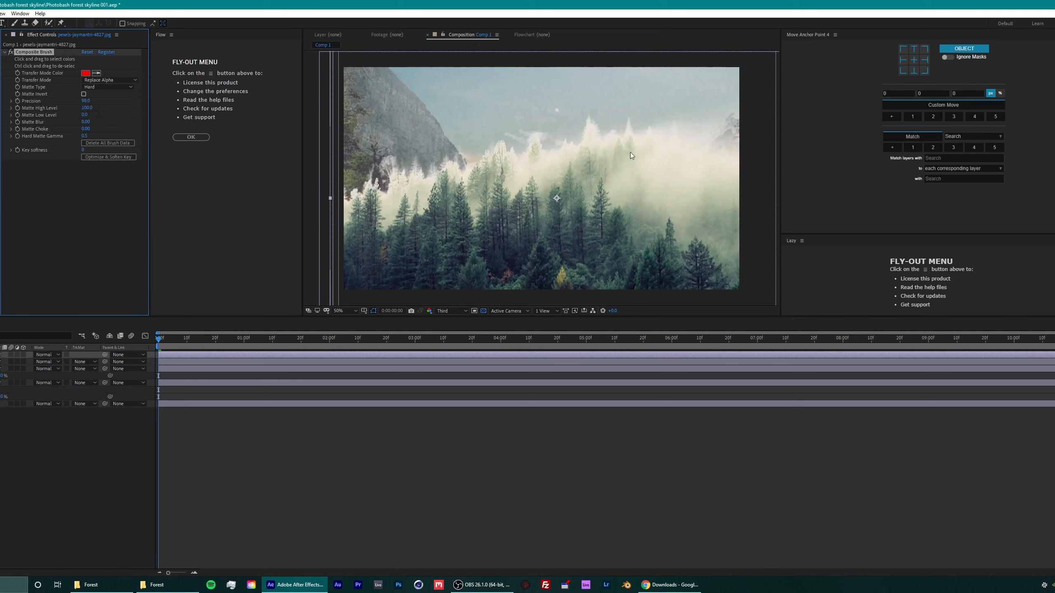
left_click_drag(630, 152, 746, 240)
Step: Fit the misty forest into the valley behind the foreground trees at a smaller scale and save an incremented project version
left_click_drag(0, 355, 0, 365)
left_click(63, 449)
left_click(511, 254)
mouse_move(510, 232)
left_mouse_down()
mouse_move(555, 226)
mouse_move(424, 222)
mouse_move(437, 220)
left_mouse_up()
key("ctrl+bracketleft")
key("s")
left_click_drag(0, 383, 0, 415)
left_click_drag(535, 193, 661, 219)
left_click(565, 476)
key("ctrl+alt+shift+s")
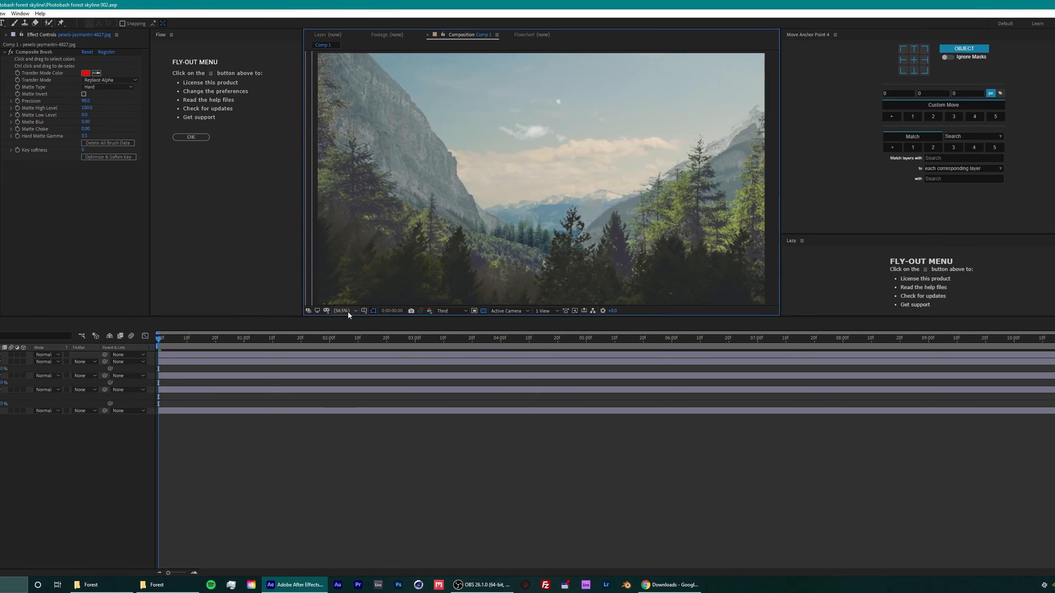
Step: Add the clouds clip production ID_4355461 from the Nature stock folder to the composition, directly above the bottom sky layer
key("alt+Tab")
left_click_drag(581, 36, 810, 44)
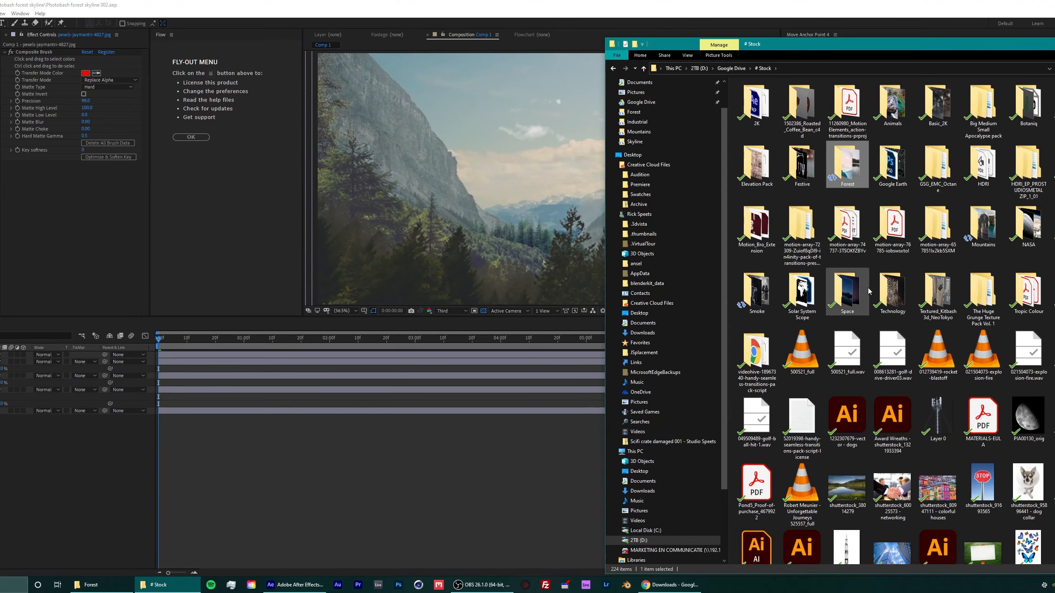
double_click(1014, 232)
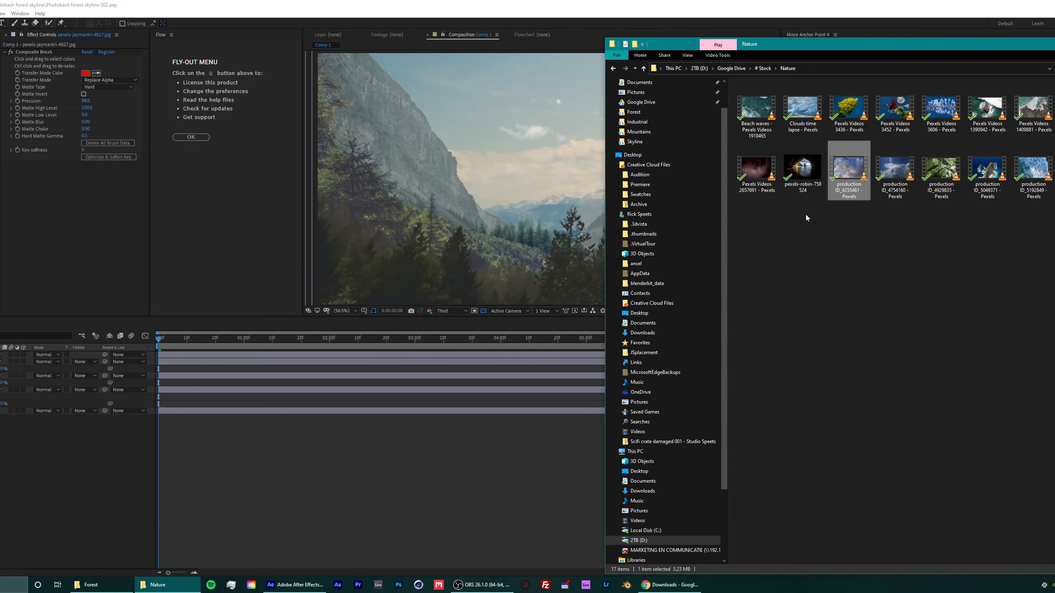
left_click_drag(849, 169, 569, 148)
left_click_drag(8, 355, 0, 417)
Step: Scale and reposition the clouds clip over the sky and preview its playback
left_click(48, 411)
left_click(52, 200)
key("s")
key("space")
scroll(527, 165, "down", 1)
key("space")
left_click_drag(534, 159, 536, 155)
Step: Try several blending modes on the clouds clip during playback and settle on Overlay
left_click(47, 411)
left_click(54, 94)
left_click(47, 411)
left_click(56, 143)
left_click(47, 411)
left_click(58, 179)
left_click(39, 412)
left_click(55, 151)
key("space")
left_click(47, 411)
left_click(72, 202)
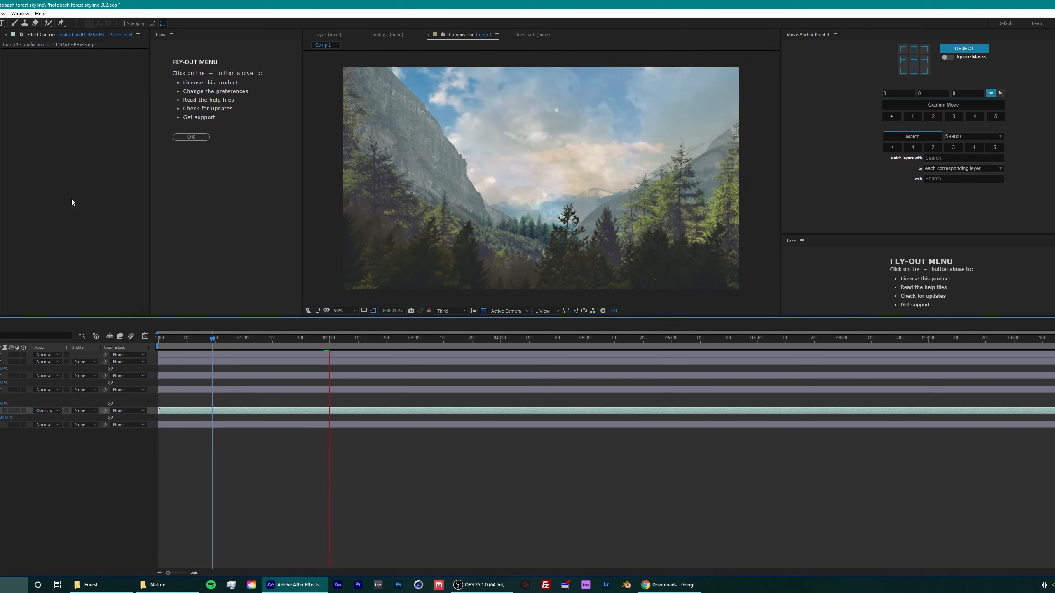
key("space")
Step: Look through the Nature and Technology stock folders for more material for the scene
left_click(158, 585)
double_click(753, 96)
key("alt+F4")
key("alt+F4")
key("alt+Left")
double_click(893, 291)
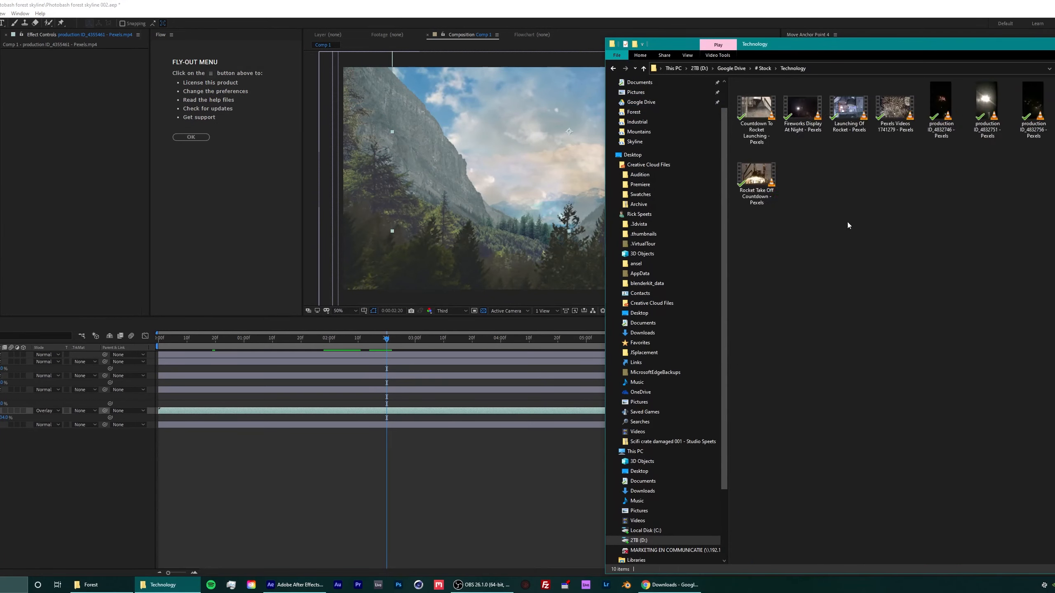
key("alt+Left")
Step: Add the dark cliff photo 2422969 from the Mountains stock folder to the composition and adjust its scale
double_click(893, 229)
double_click(975, 232)
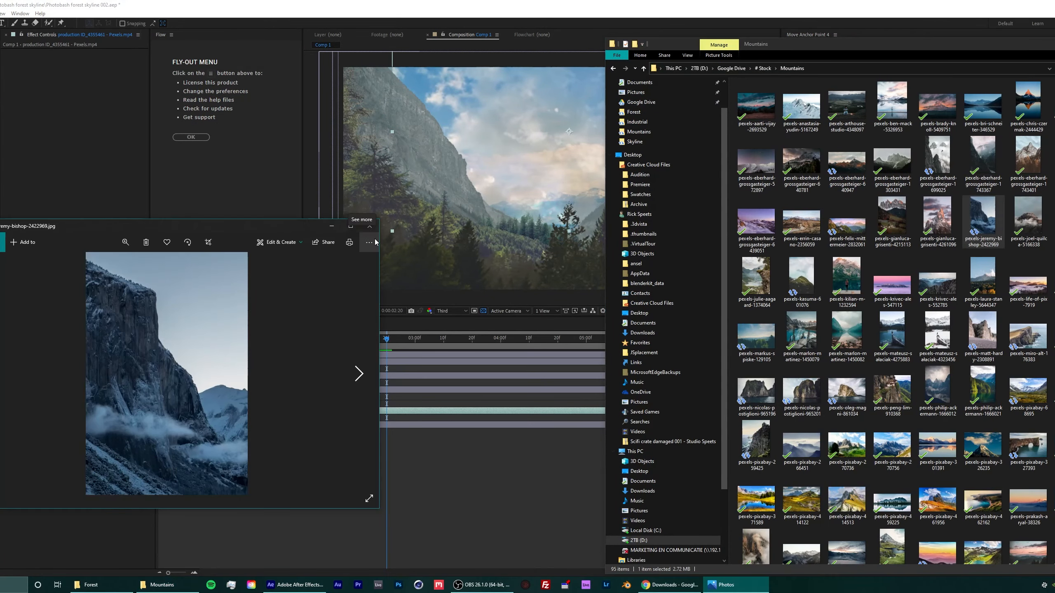
left_click(370, 227)
left_click_drag(983, 218, 525, 153)
key("s")
left_click_drag(1, 361, 0, 361)
left_click_drag(515, 166, 515, 189)
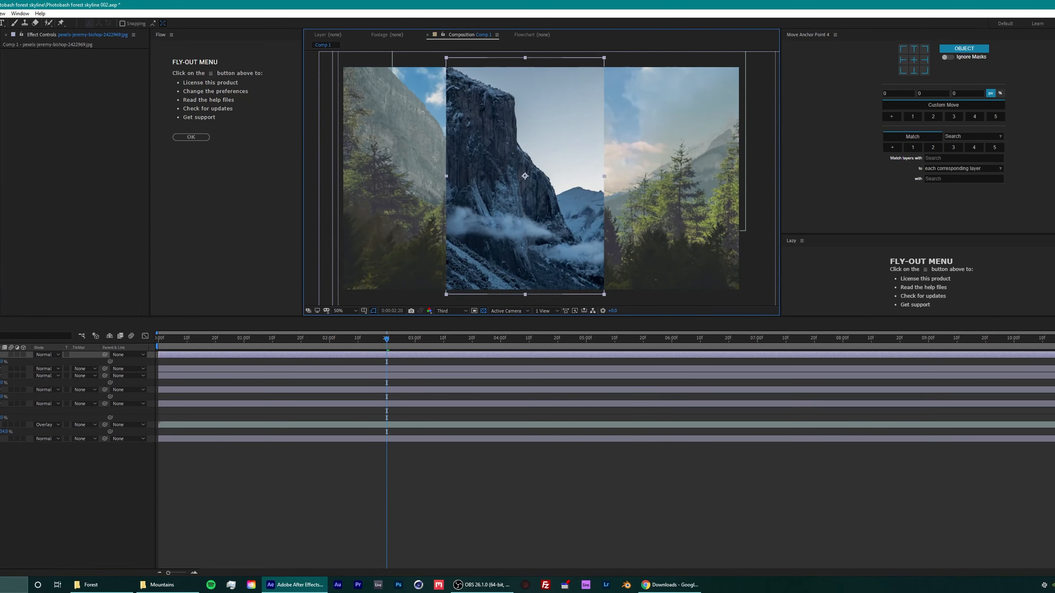
Step: Key out the sky of the dark cliff photo using Composite Brush with the Replace Alpha transfer mode
left_click_drag(539, 95, 581, 162)
left_click(109, 80)
left_click(113, 161)
left_click_drag(557, 110, 577, 170)
Step: Move the dark cliff photo to the right side of the valley and flip it horizontally
mouse_move(490, 138)
left_mouse_down()
mouse_move(516, 179)
mouse_move(708, 178)
left_mouse_up()
key("ctrl+z")
left_click(515, 478)
key("u")
right_click(615, 196)
mouse_move(647, 239)
left_click(735, 308)
Step: Send the cliff layer behind the foreground trees and shift it slightly left and down
key("ctrl+[")
key("ctrl+[")
key("ctrl+[")
key("ctrl+[")
key("ctrl+]")
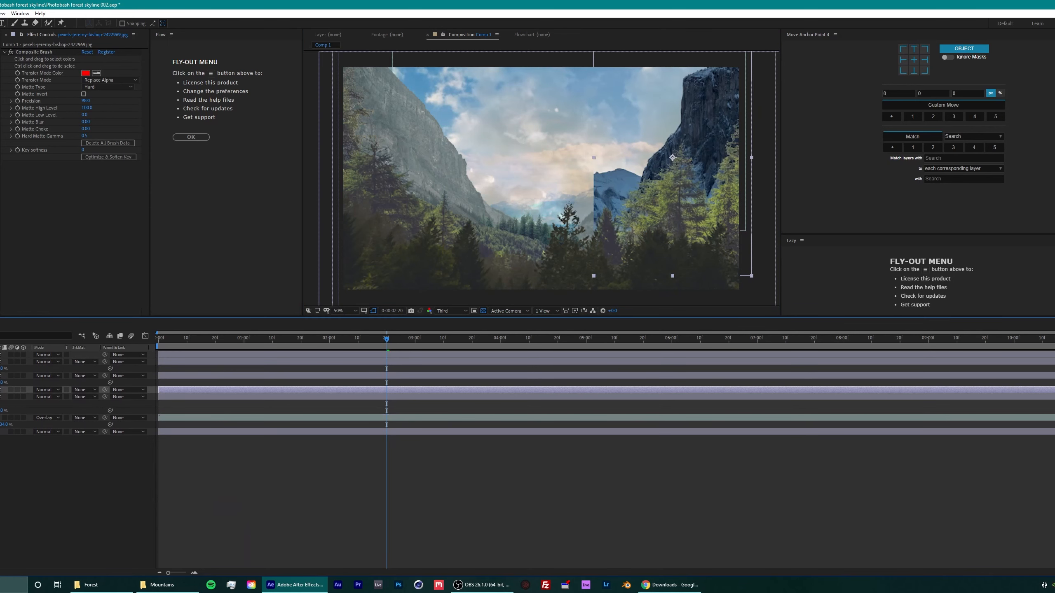
left_click_drag(674, 134, 665, 158)
left_click(391, 473)
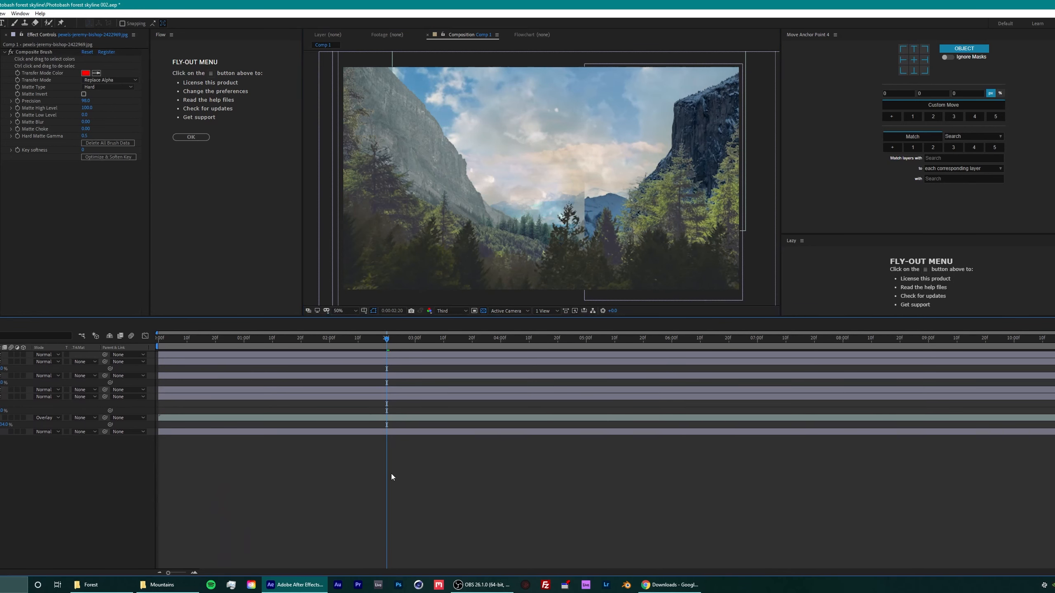
Step: Bring the cliff layer up near the top of the layer stack and prepare a white fill for a new shape
left_click(2, 376)
left_click(2, 389)
key("F2")
left_click(127, 22)
left_click(416, 294)
left_click(620, 248)
left_click_drag(1, 397, 1, 359)
left_click(1, 355)
Step: Draw a closed white Pen shape covering the cliff on the right side of the composition
left_click(653, 172)
left_click(641, 181)
left_click(754, 296)
left_click(750, 61)
left_click(693, 63)
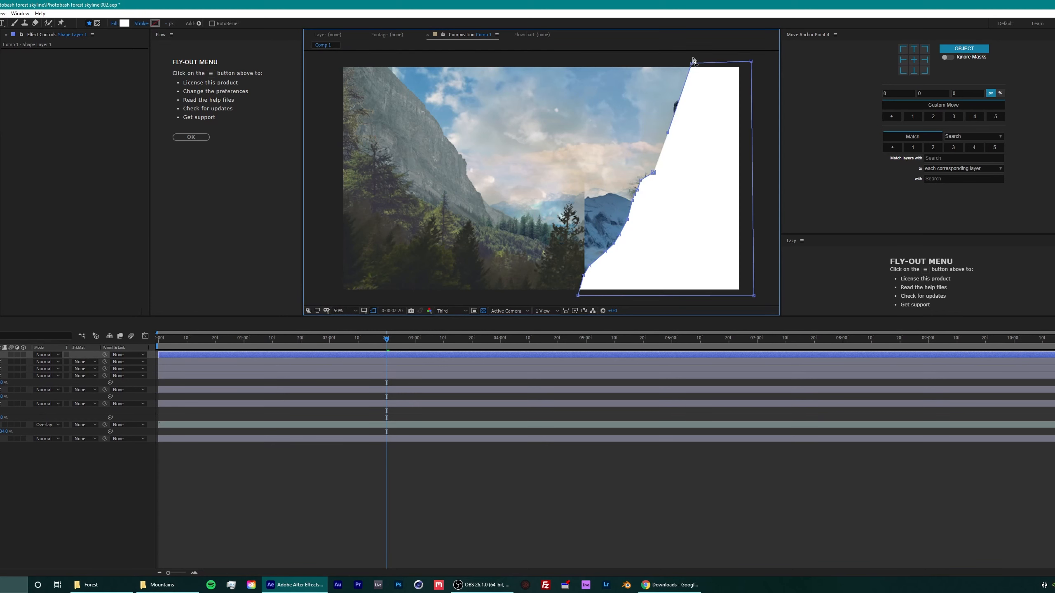
left_click(654, 172)
Step: Set the cliff layer to use the white shape as its Alpha track matte and move both layers behind the trees
left_click(85, 361)
left_click(100, 384)
left_click(1, 362, "shift")
left_click_drag(1, 362, 1, 400)
left_click(683, 449)
Step: Save the project and parent the matte shape to the R MOUNTAIN cliff layer
key("v")
key("ctrl+s")
left_click_drag(105, 390, 84, 398)
Step: Rescale and reposition the R MOUNTAIN cliff at the right edge of the scene and raise its Matte Choke to about 15
left_click_drag(706, 153, 706, 199)
key("s")
left_click_drag(1, 403, 10, 403)
left_click_drag(723, 151, 698, 171)
left_click_drag(3, 403, 0, 403)
left_click_drag(681, 183, 707, 146)
left_click_drag(85, 114, 89, 119)
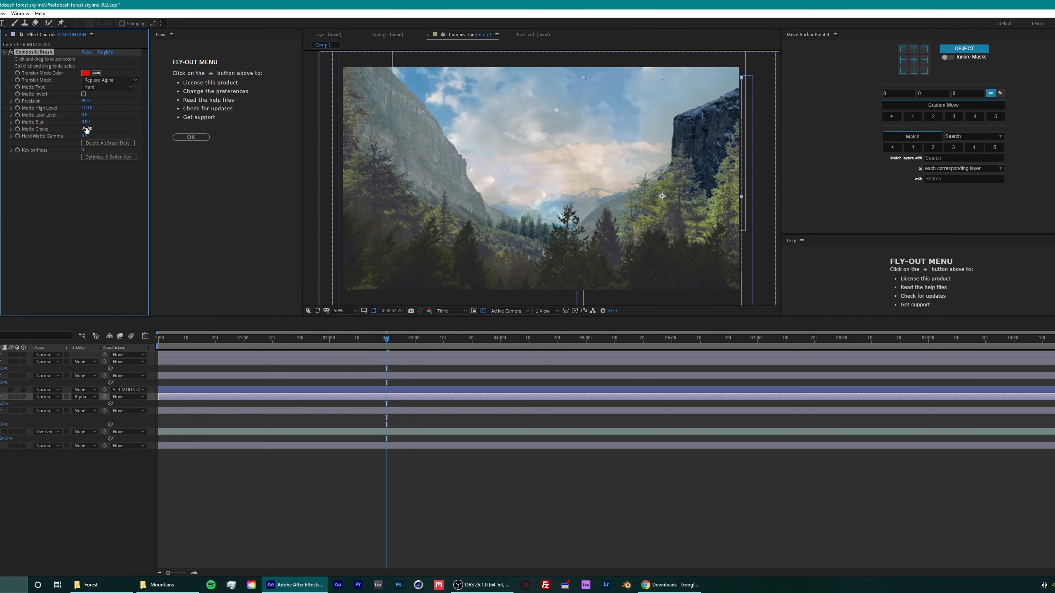
left_click_drag(90, 129, 85, 130)
Step: Apply Lumetri Color to the R MOUNTAIN layer and lower its Creative saturation to about 16
left_click_drag(1, 432, 1, 397)
left_click(11, 178)
left_click_drag(86, 234, 82, 266)
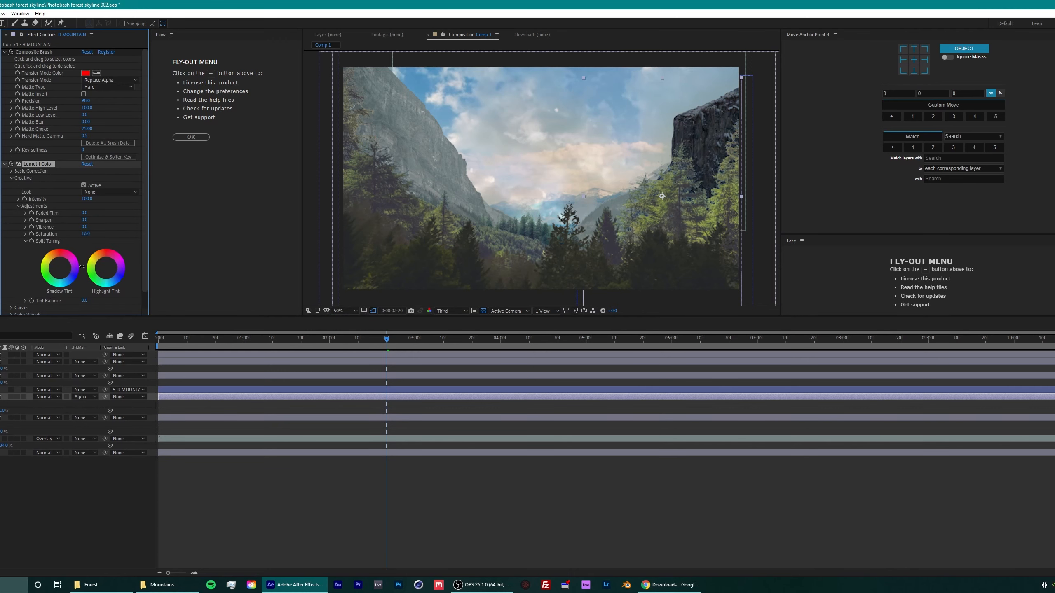
Step: Lighten the R MOUNTAIN layer in Lumetri Basic Correction with Blacks at 140 and Whites at 51
scroll(18, 219, "down", 1)
left_click(11, 291)
scroll(12, 249, "down", 5)
left_click(11, 112)
left_click(11, 153)
left_click_drag(84, 224, 126, 213)
left_click(86, 251)
left_click_drag(85, 245, 187, 220)
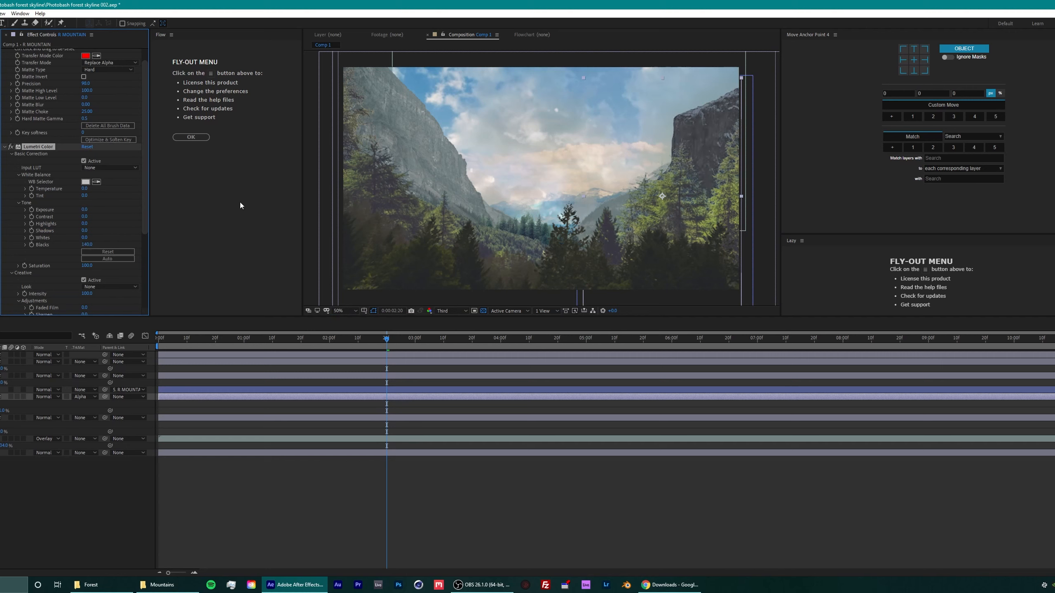
left_click(357, 489)
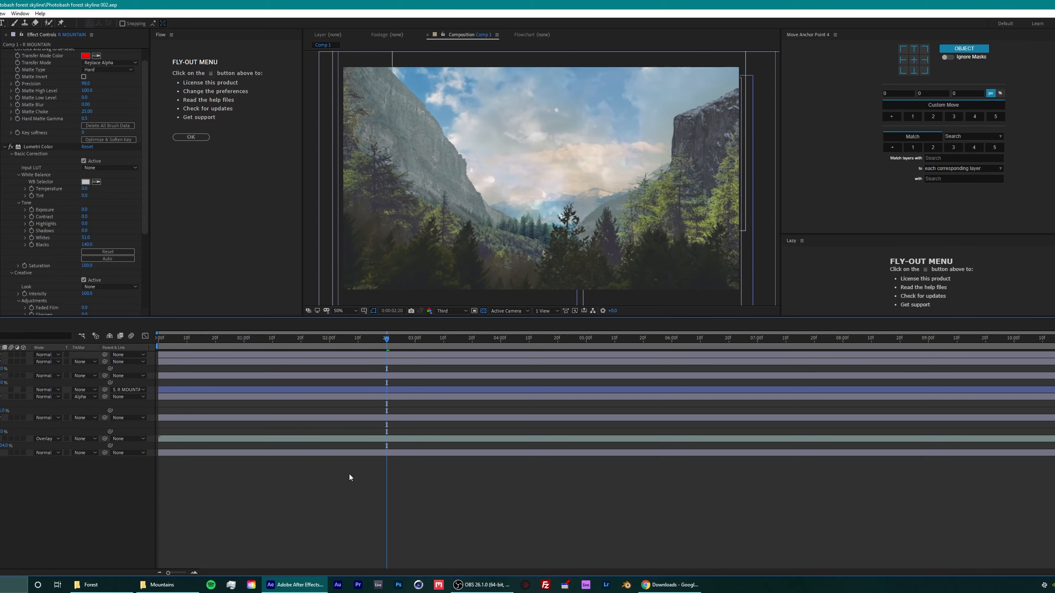
Step: Try adding the snowy peak photo 1428787 from the Mountains folder, scaled down behind the valley and above the sky
left_click(161, 584)
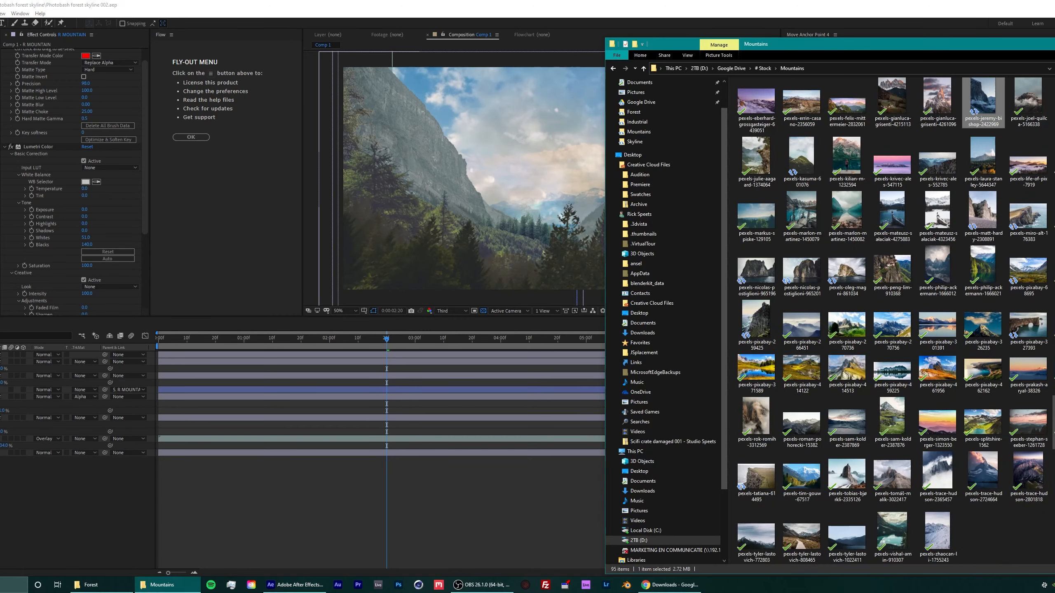
double_click(1054, 423)
left_click(374, 226)
left_click_drag(1054, 423, 83, 358)
key("s")
left_click_drag(2, 369, 1, 449)
left_click_drag(1, 438, 1, 461)
left_click_drag(583, 161, 608, 214)
Step: Try to key out the snowy peak photo's sky using Composite Brush with the Replace Alpha transfer mode
left_click(110, 80)
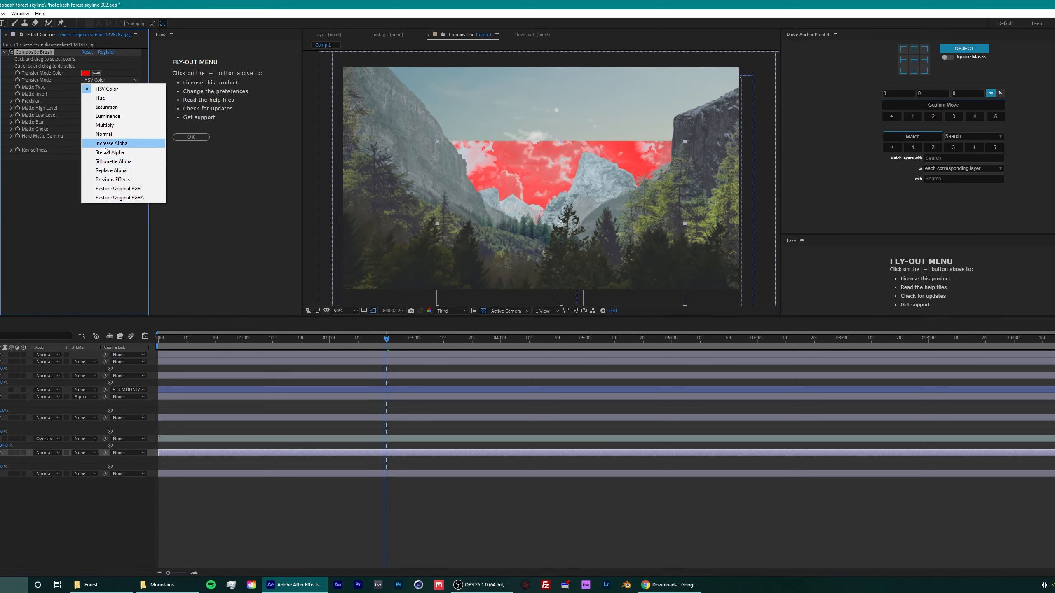
left_click(112, 144)
left_click(479, 168)
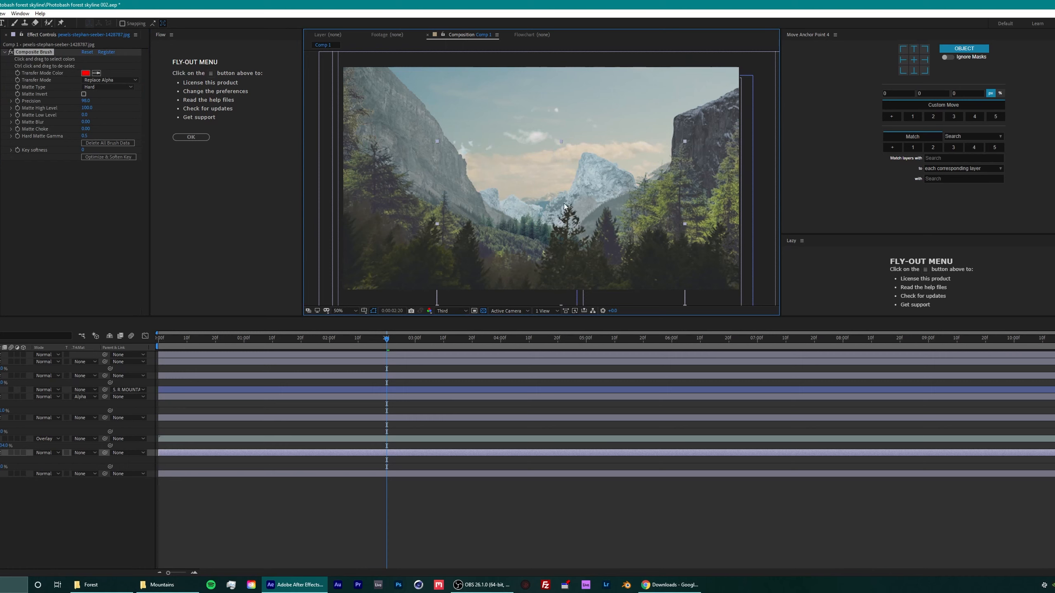
left_click_drag(86, 129, 86, 129)
left_click(530, 172)
Step: Try a different scale and position for the snowy peak at the end of the valley
mouse_move(596, 181)
left_mouse_down()
mouse_move(587, 194)
mouse_move(536, 145)
mouse_move(617, 157)
mouse_move(603, 179)
left_mouse_up()
left_click_drag(3, 466, 30, 468)
left_click_drag(622, 164, 661, 138)
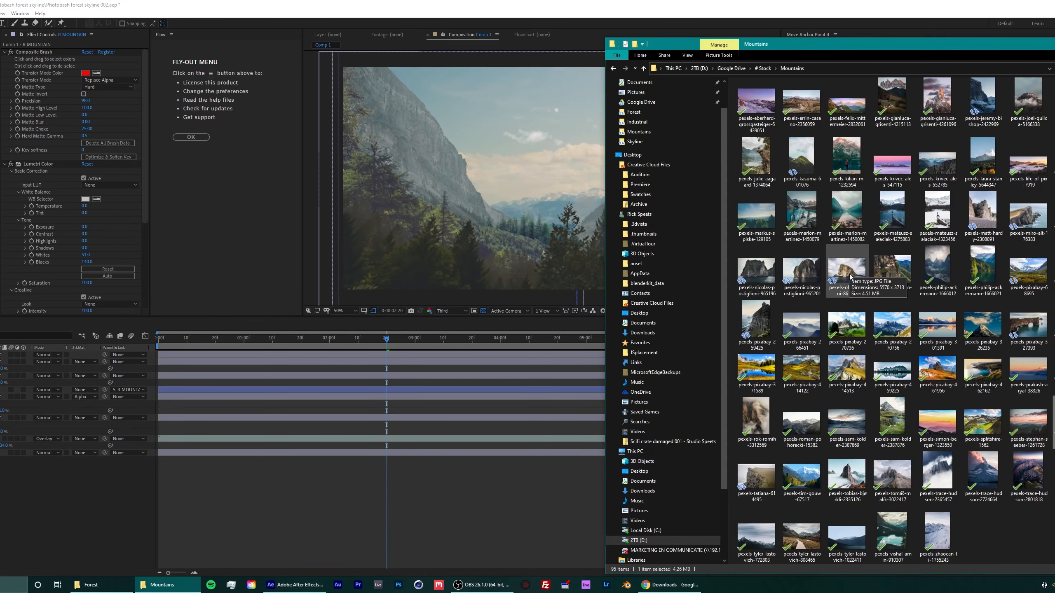
Step: Add the grassy hilltop photo 601076 from the Mountains folder and place it in the scene's lower right foreground
double_click(801, 156)
left_click(369, 228)
left_click_drag(801, 157, 142, 352)
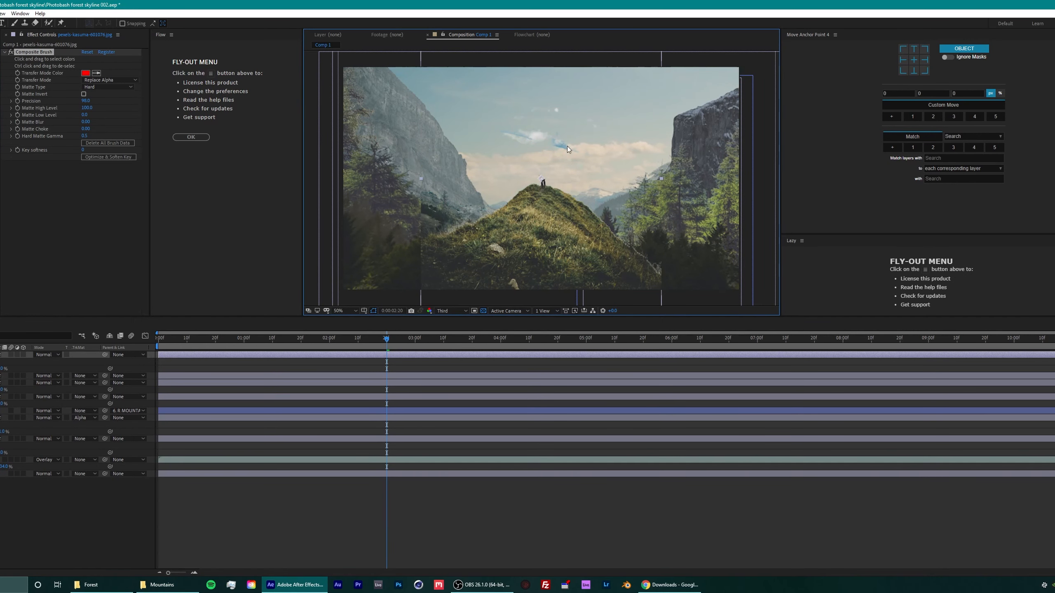
left_click_drag(550, 232, 755, 280)
Step: Try to key out the hilltop photo's remaining sky with Composite Brush while shifting the hill around the right foreground
left_click(34, 52)
left_click(661, 262)
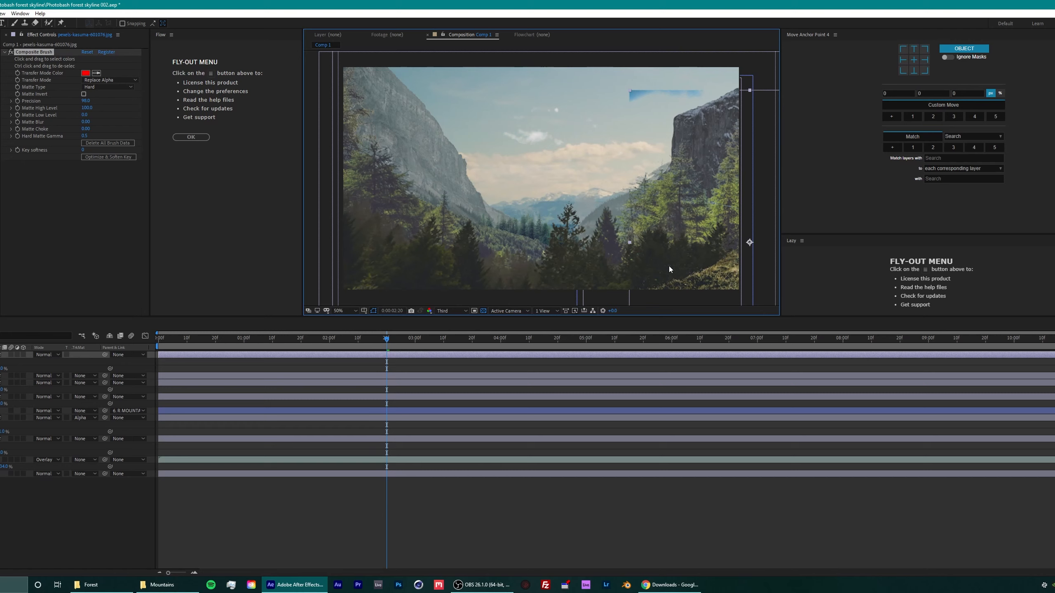
key("ctrl+s")
left_click(545, 515)
left_click(745, 284)
left_click_drag(694, 275, 670, 276)
left_click(33, 52)
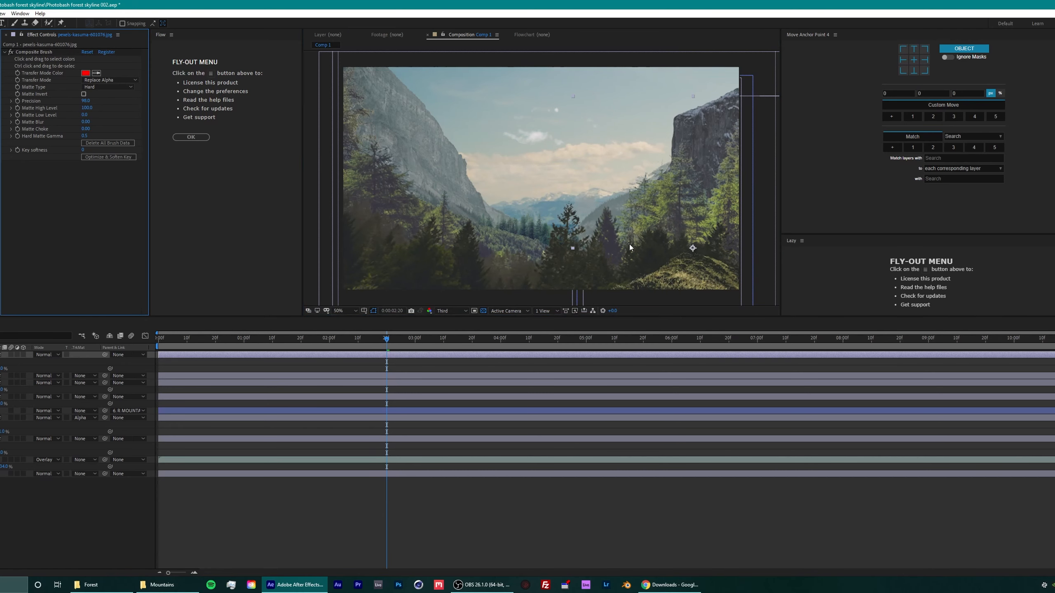
left_click(699, 269)
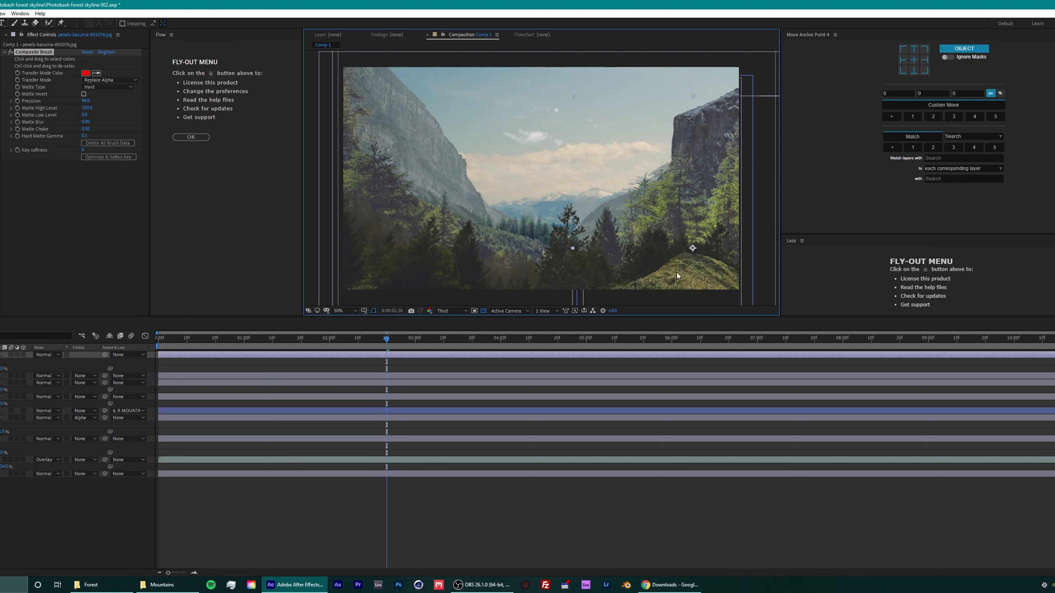
left_click_drag(682, 274, 651, 229)
Step: Delete all Composite Brush data on the hilltop photo and key out its cloudy sky again
left_click(33, 52)
left_click(108, 143)
left_click(648, 258)
left_click(100, 143)
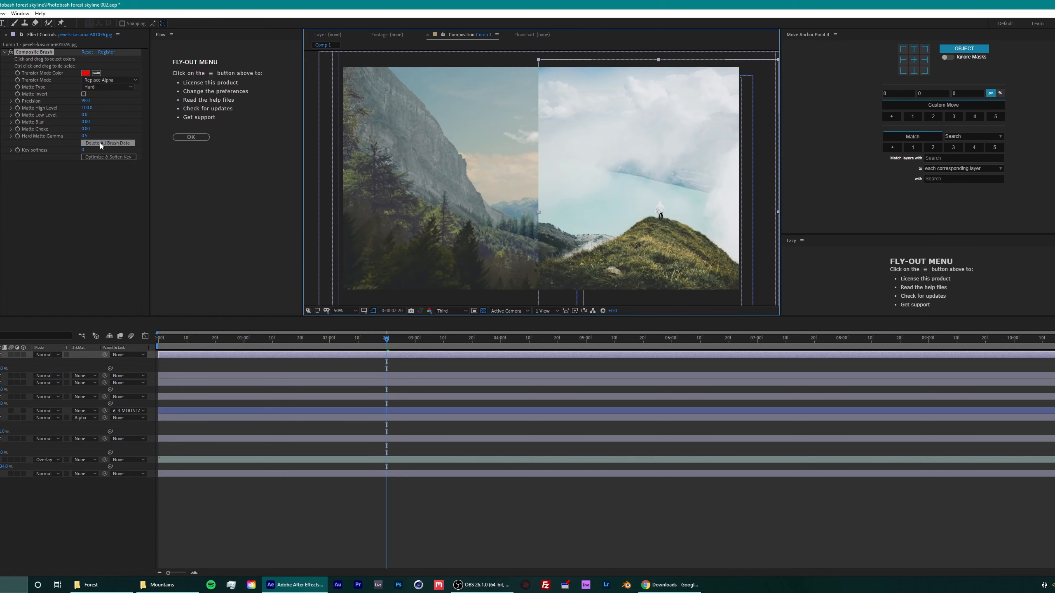
left_click_drag(615, 125, 582, 187)
left_click(569, 231)
left_click_drag(702, 162, 663, 184)
Step: Try the grassy hill on the valley's left slope, moving it lower in the layer stack and adjusting its scale
left_click_drag(669, 249, 372, 220)
left_click_drag(2, 355, 2, 393)
left_click_drag(419, 211, 443, 194)
left_click_drag(1, 390, 2, 373)
left_click_drag(2, 375, 1, 359)
left_click_drag(432, 199, 366, 165)
key("s")
left_click_drag(2, 369, 0, 369)
Step: Move the grassy hill to the valley's right slope and flip it horizontally, previewing playback and saving the project
left_click_drag(365, 158, 733, 261)
key("ctrl+z")
left_click(436, 362)
left_click(490, 507)
right_click(688, 188)
mouse_move(721, 229)
left_click(807, 298)
left_click(322, 162)
key("space")
key("space")
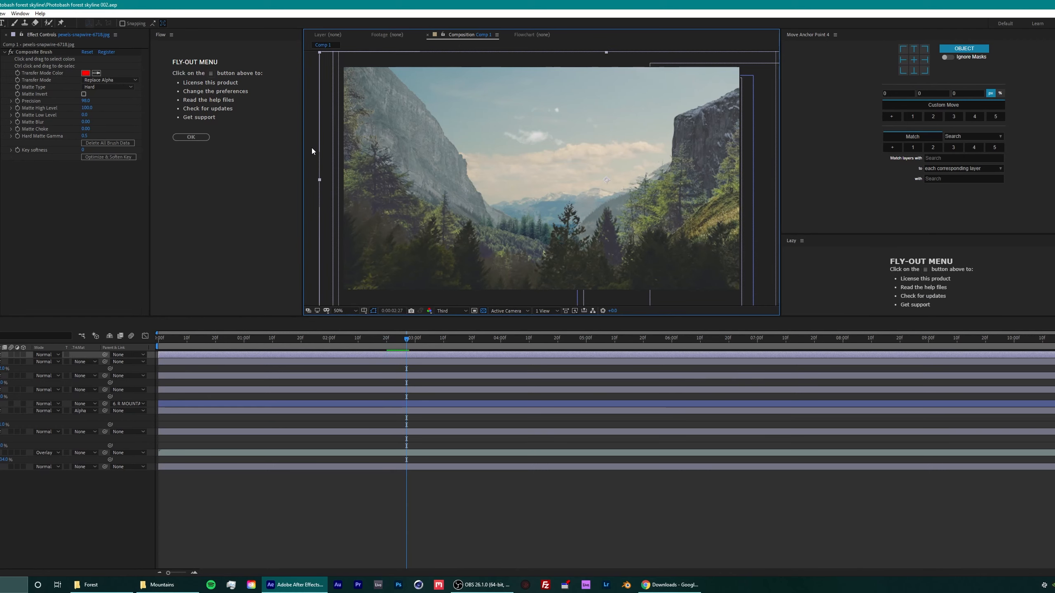
key("ctrl+s")
Step: Browse the mountain photos in the Mountains folder and add valley photo 1482927 above the sky
left_click(163, 585)
left_click(764, 276)
double_click(761, 158)
left_click(372, 226)
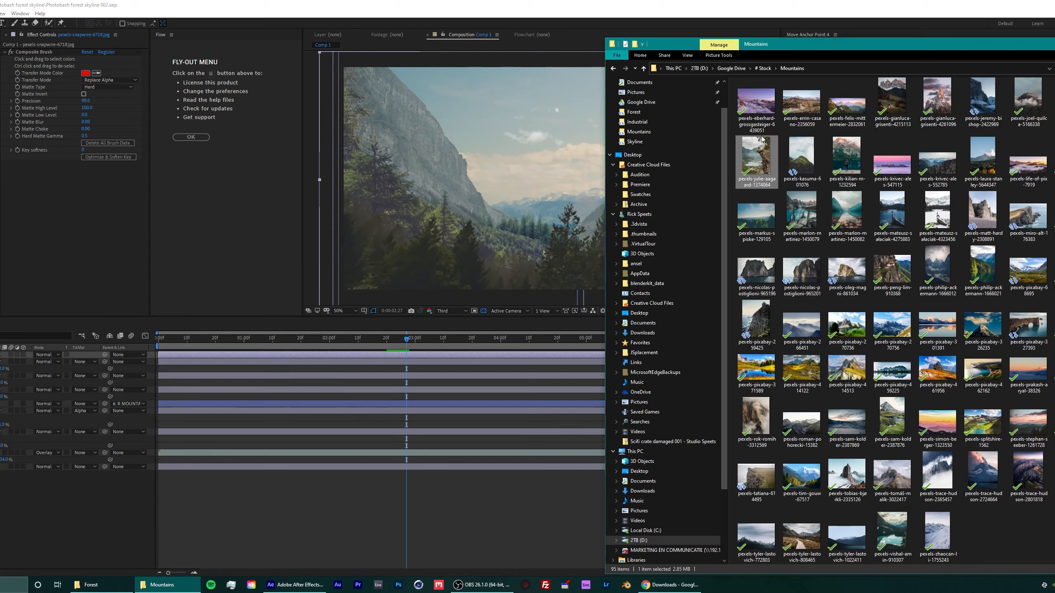
double_click(1027, 99)
left_click(371, 227)
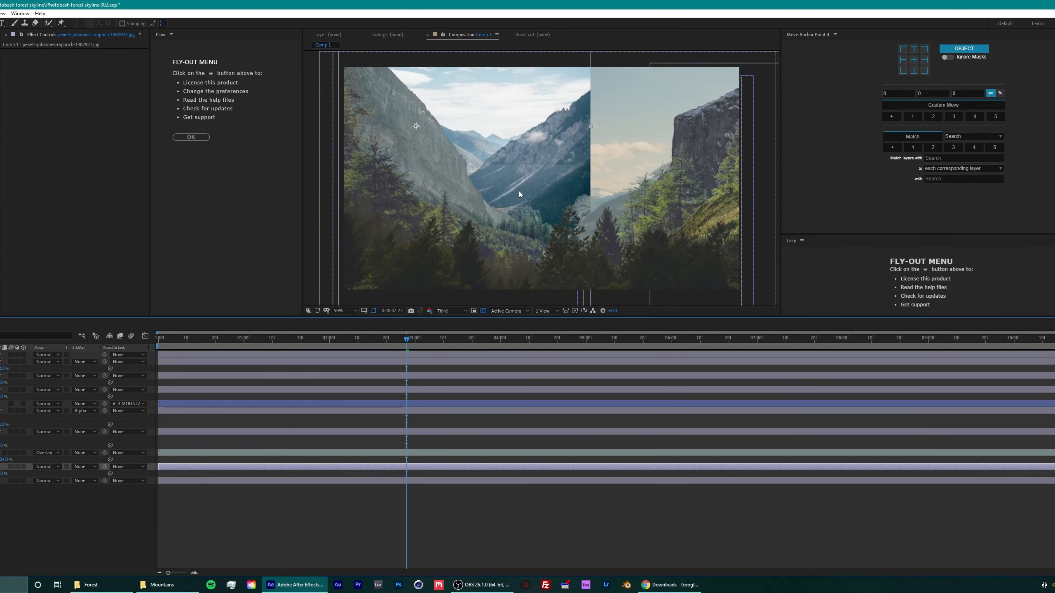
Step: Position photo 1482927 at the end of the valley and key out its sky using Composite Brush with the Replace Alpha transfer mode
left_click_drag(665, 208, 657, 208)
left_click_drag(2, 480, 2, 464)
key("ctrl+z")
left_click(524, 231)
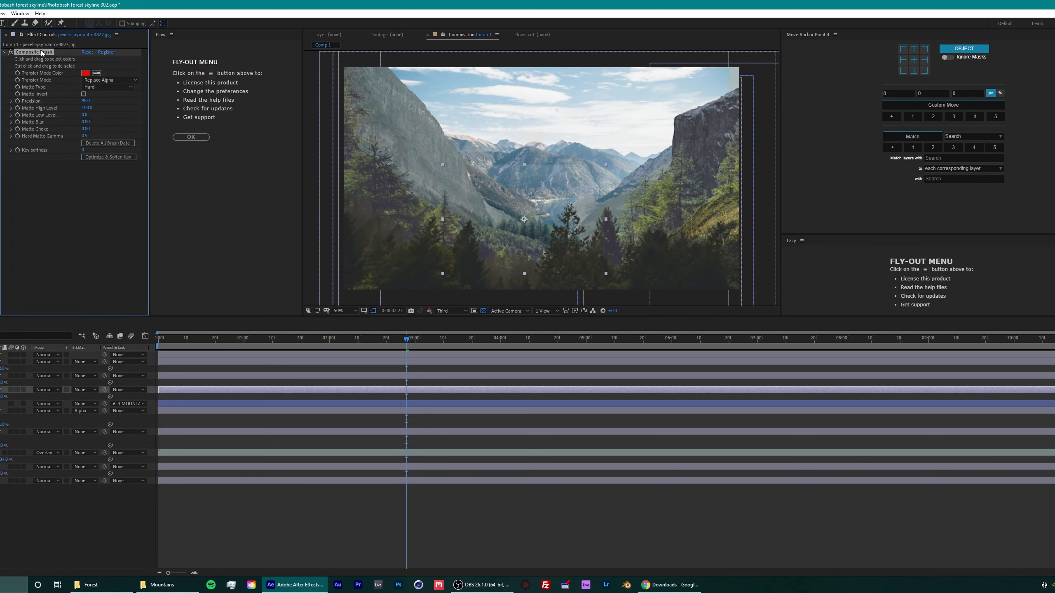
left_click(2, 466)
left_click_drag(2, 112, 584, 114)
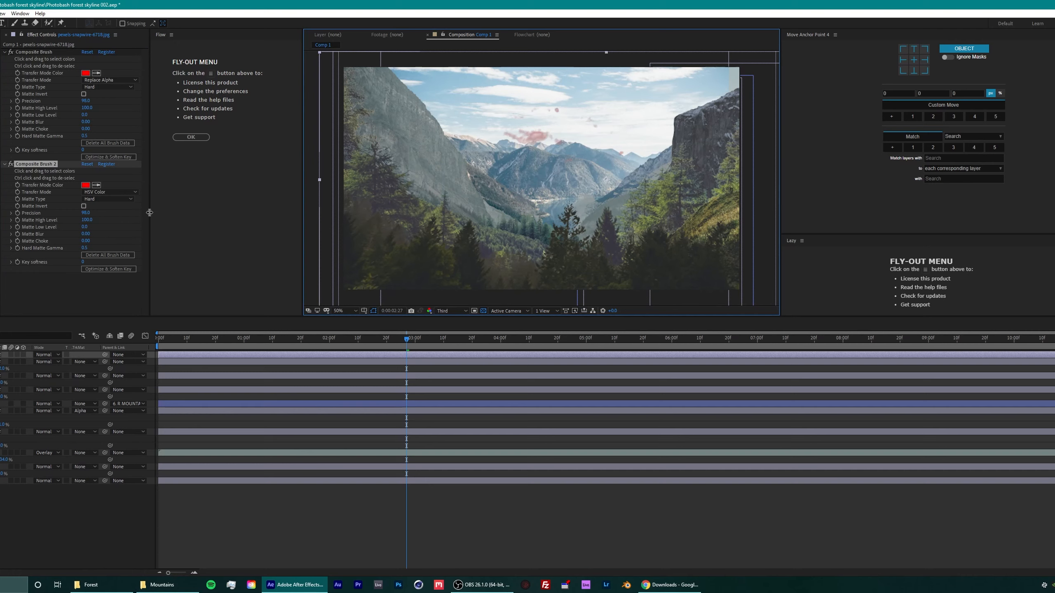
left_click(101, 80)
left_click(110, 170)
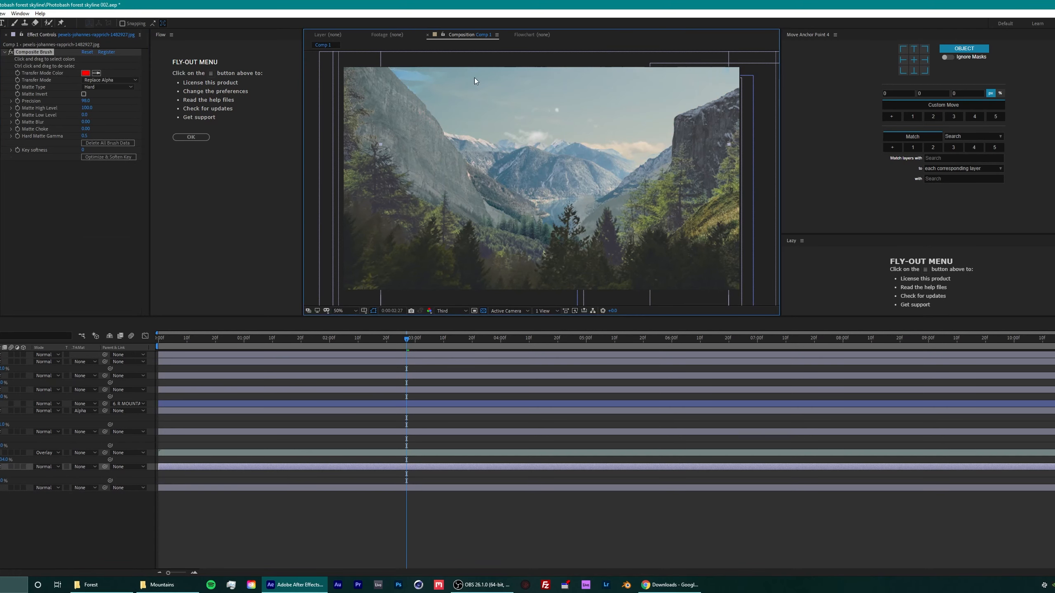
mouse_move(555, 171)
left_mouse_down()
mouse_move(526, 198)
mouse_move(521, 186)
mouse_move(617, 191)
mouse_move(549, 202)
mouse_move(552, 165)
left_mouse_up()
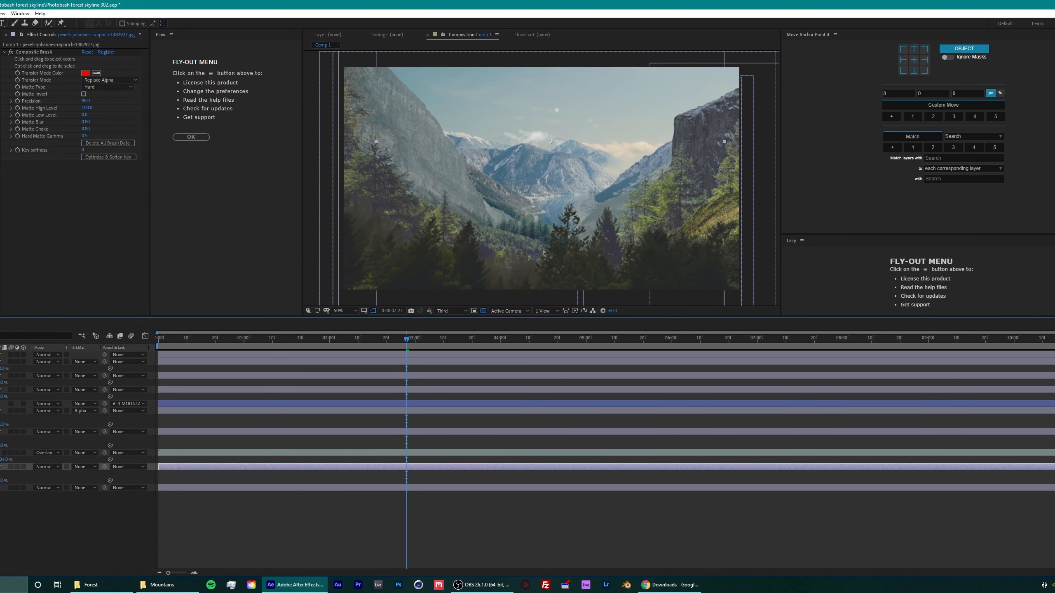
Step: Try a green Lumetri split toning with Creative Saturation at 151 on the left mountain photo 1450082
left_click(1, 432)
left_click(10, 163)
key("ctrl+z")
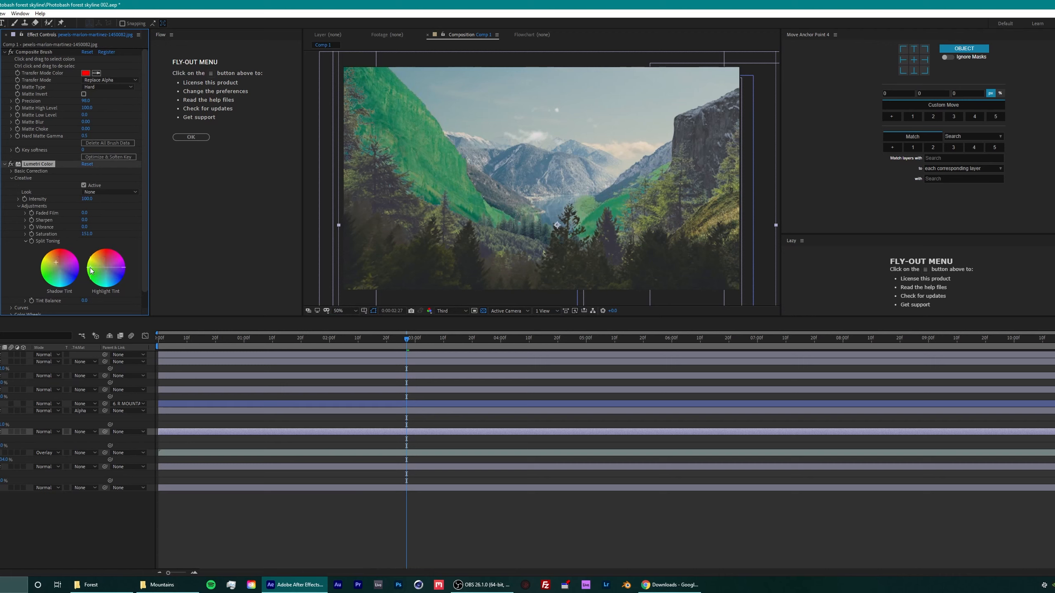
key("ctrl+z")
key("ctrl+z")
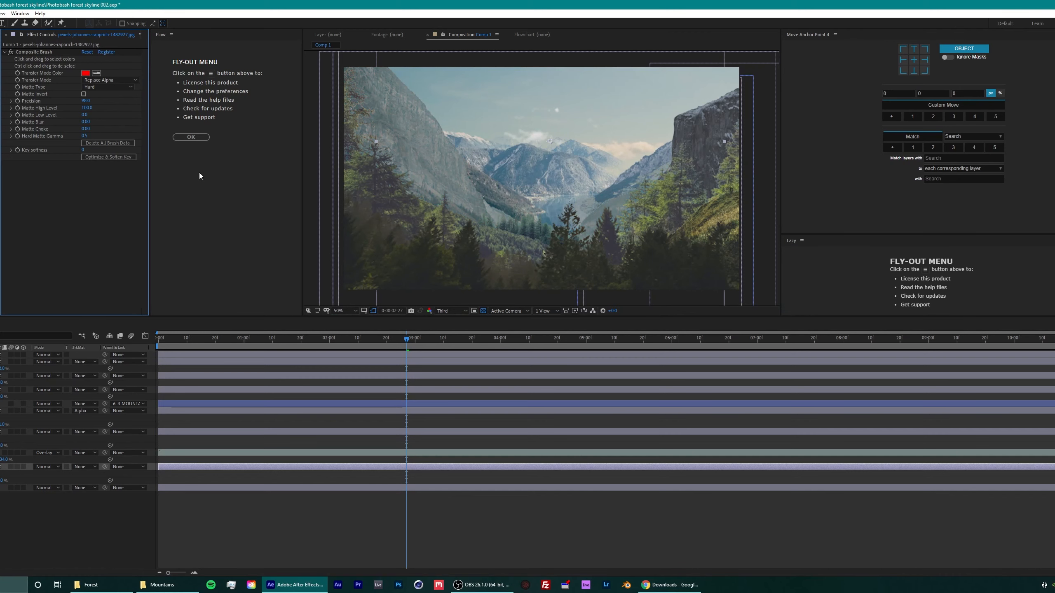
Step: Set Lumetri Blacks to 150 on the distant mountain photo 1482927 and try a cooler Temperature
left_click(11, 171)
left_click_drag(85, 262, 190, 205)
left_click_drag(85, 206, 59, 220)
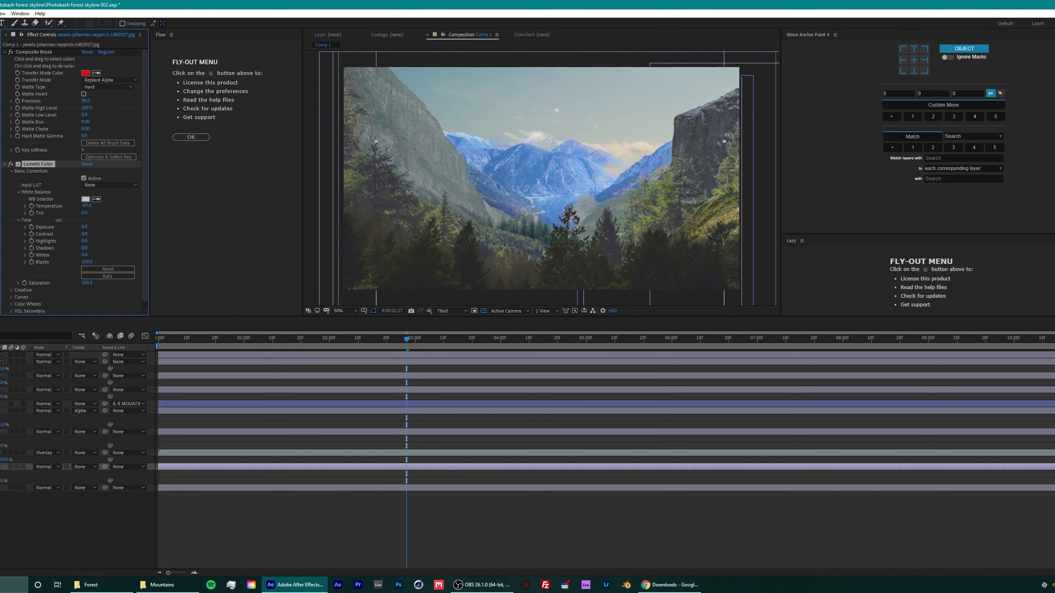
Step: Try Temperature 99 on the left mountain photo 1450082, plus Tint and Contrast changes on the R MOUNTAIN layer
left_click(1, 431)
left_click(11, 171)
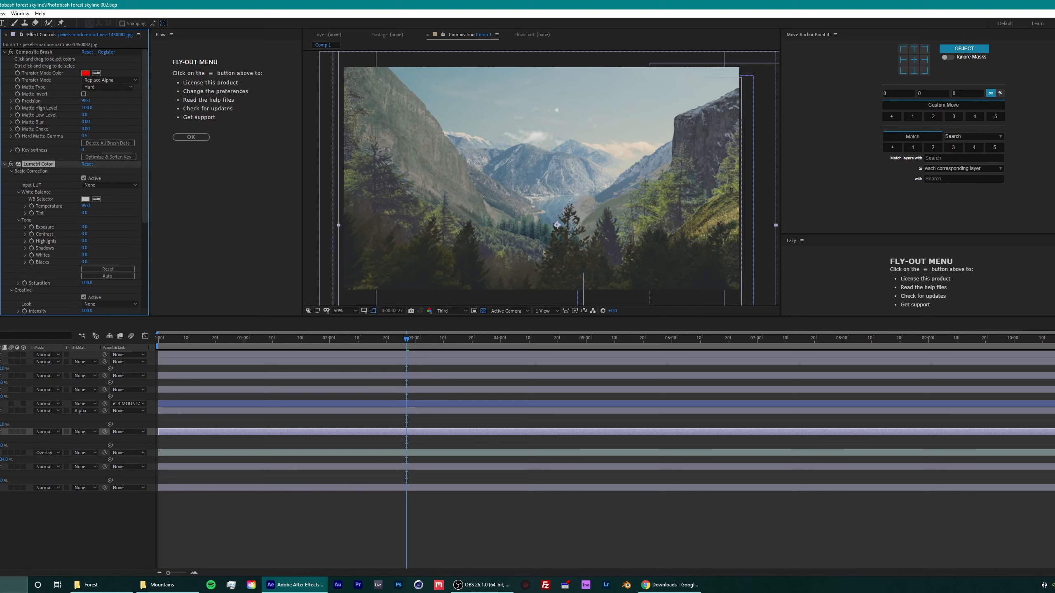
left_click(1, 411)
left_click_drag(85, 205, 1, 221)
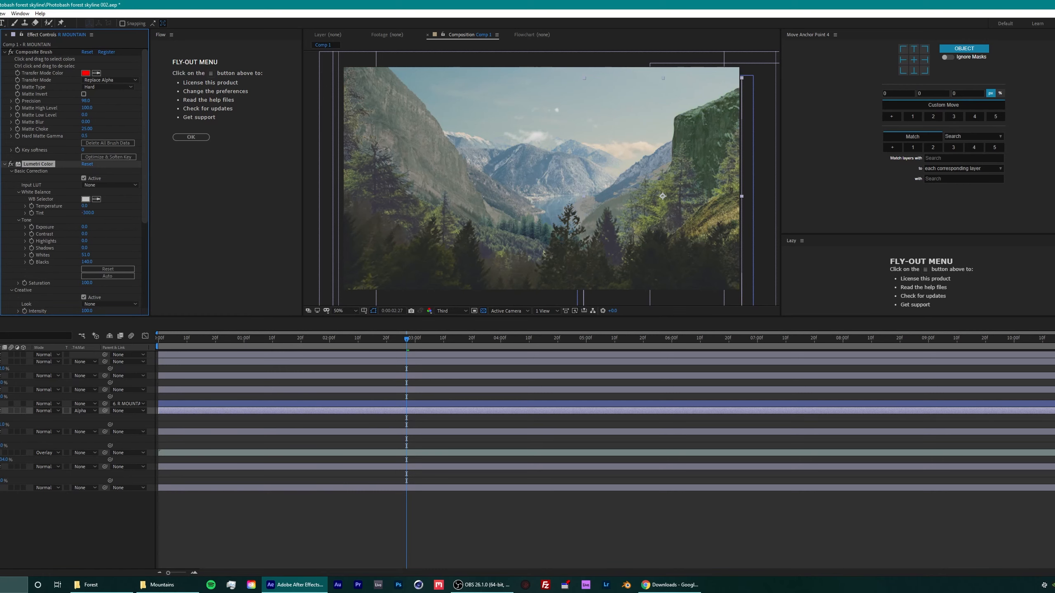
key("ctrl+z")
left_click_drag(85, 234, 208, 231)
key("ctrl+z")
Step: Raise Lumetri Shadows to about 80 on R MOUNTAIN and about 100 on distant mountain photo 1482927, and save the project
left_click_drag(84, 248, 137, 237)
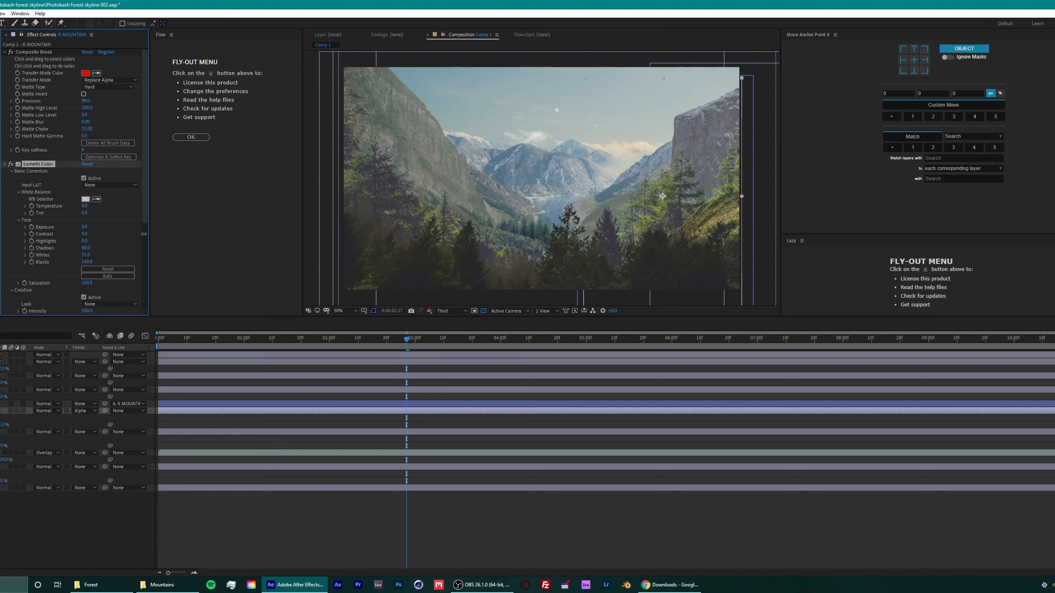
left_click(1, 431)
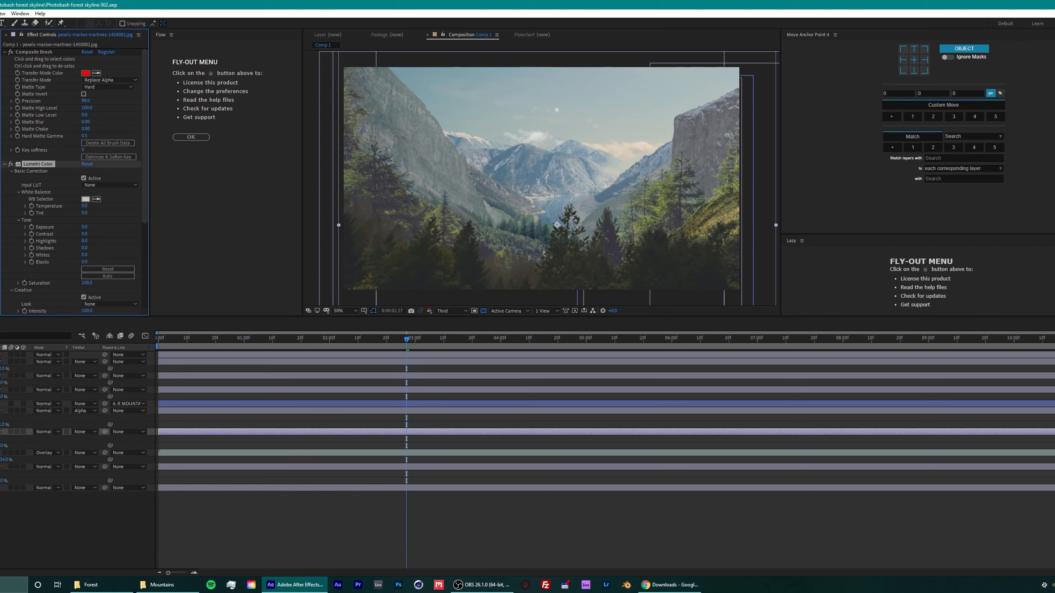
left_click(1, 467)
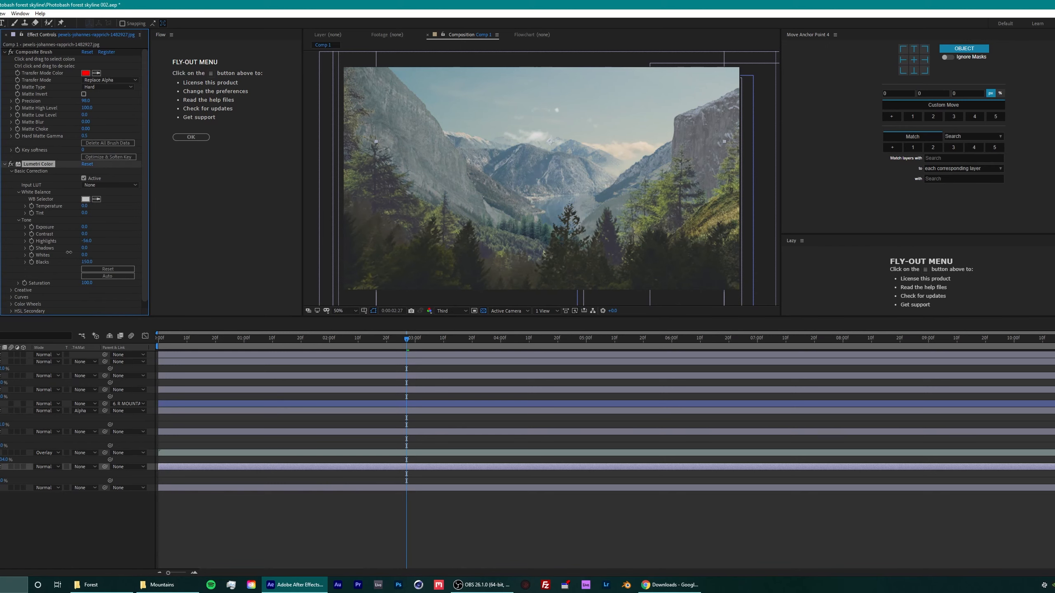
key("ctrl+z")
left_click_drag(85, 249, 132, 233)
key("ctrl+s")
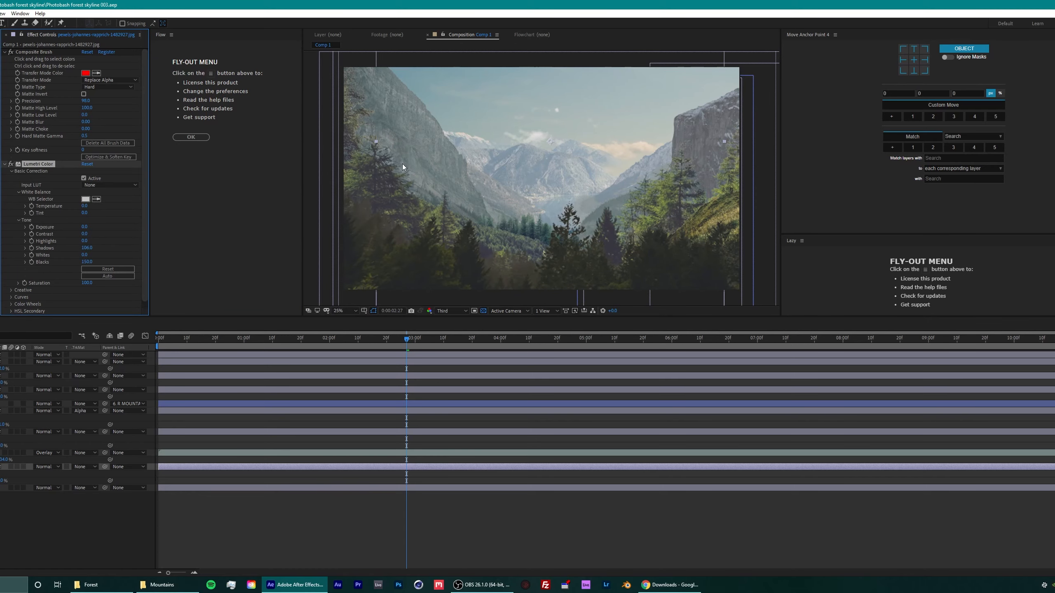
Step: Add Lumetri Color to the valley photo 4827 and set its Shadows to 81
left_click(1, 466)
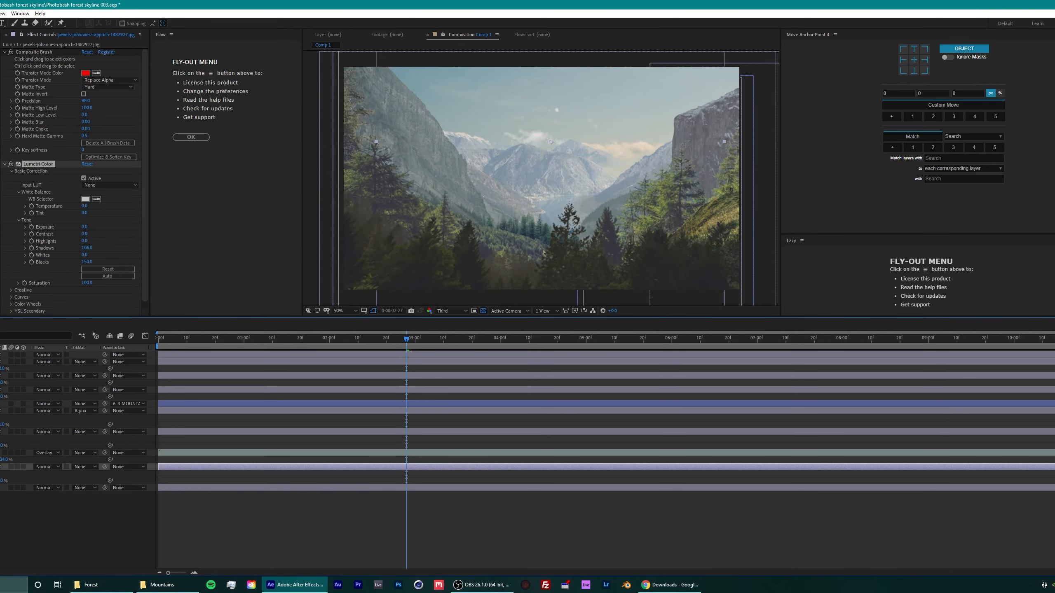
left_click(2, 390)
key("ctrl+alt+shift+e")
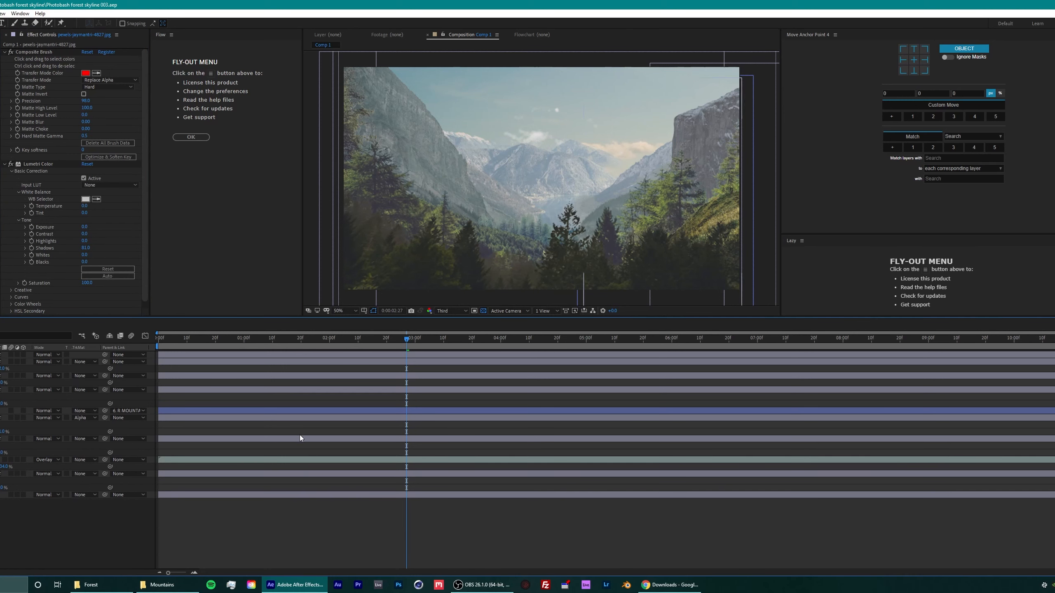
Step: Add castle ruin photo 1130256 behind the trees and key out its sky using Composite Brush with Replace Alpha
left_click(655, 578)
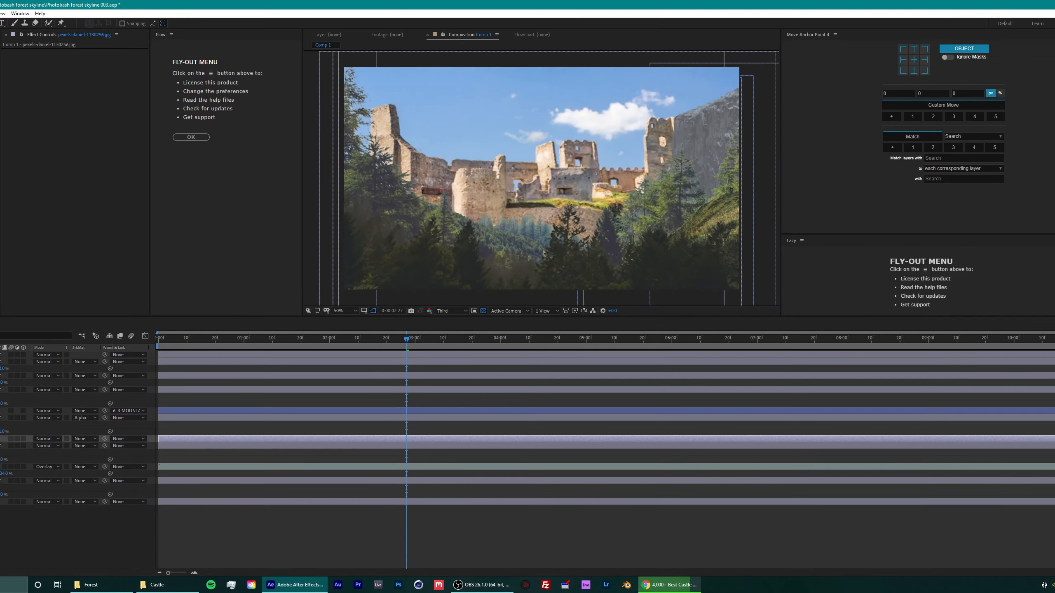
left_click(110, 80)
left_click(111, 170)
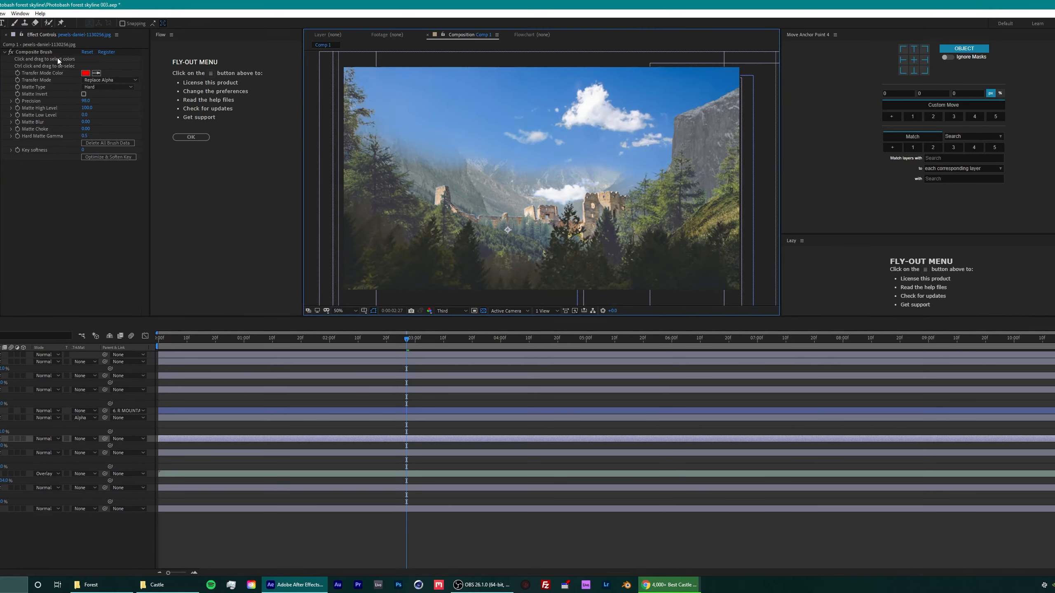
left_click_drag(602, 101, 620, 102)
left_click(713, 77)
Step: Scale the castle ruin down onto the valley's left slope and key out its leftover blue sky
left_click_drag(2, 446, 0, 446)
left_click_drag(508, 230, 499, 215)
left_click_drag(2, 446, 3, 446)
left_click_drag(505, 216, 444, 210)
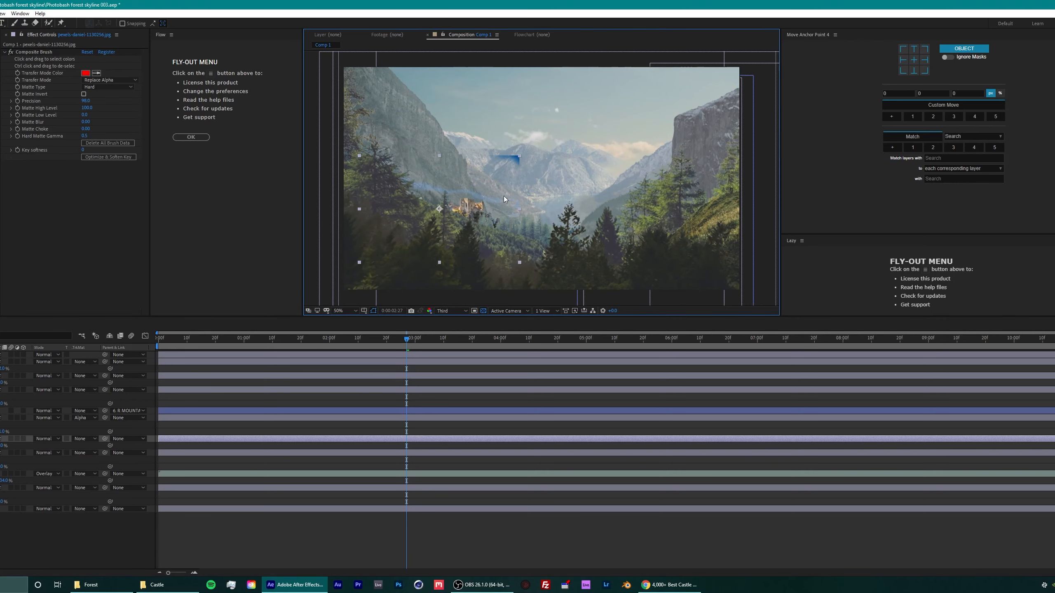
left_click(34, 52)
left_click_drag(504, 159, 517, 160)
Step: Preview several photos in the Castle folder to find another castle for the slope
left_click(167, 585)
double_click(757, 164)
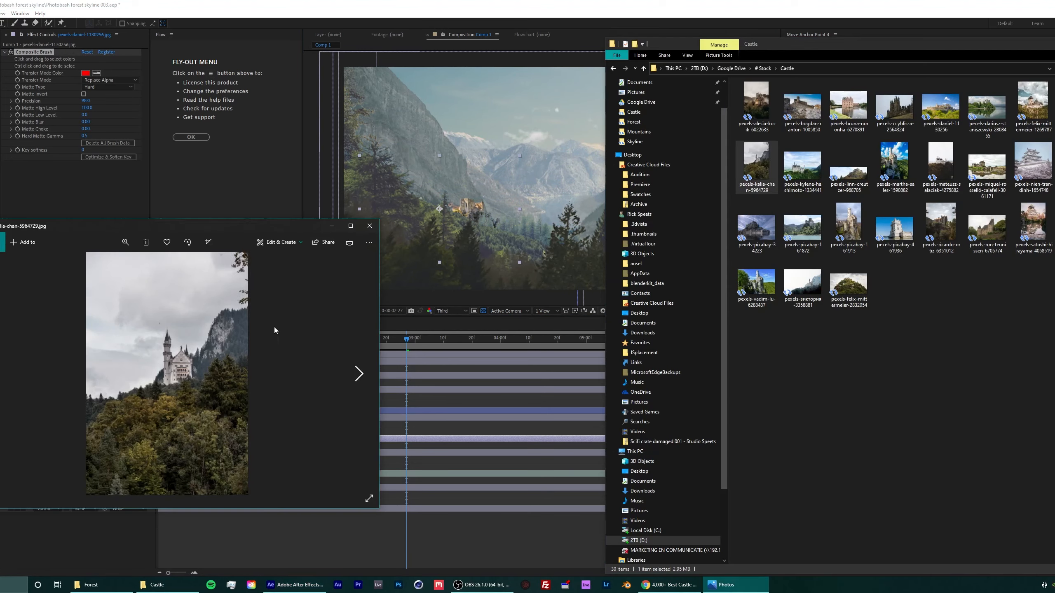
left_click(370, 226)
double_click(848, 227)
left_click(370, 226)
double_click(891, 235)
left_click(360, 375)
left_click(360, 375)
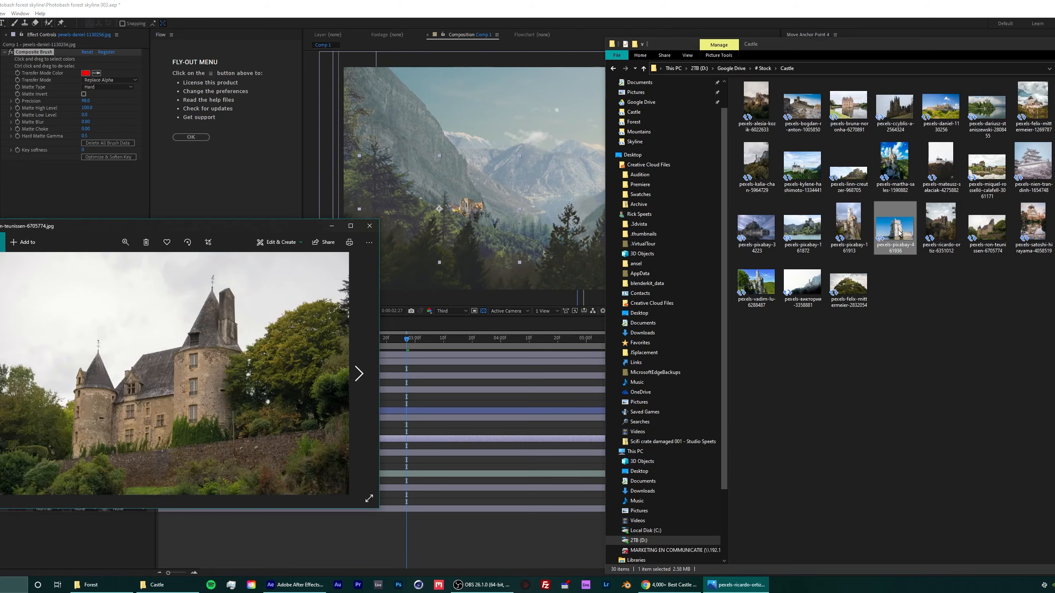
left_click(368, 230)
Step: Add castle photo 6705774 and key out its sky using Composite Brush with the Replace Alpha transfer mode
mouse_move(987, 228)
left_mouse_down()
mouse_move(1, 216)
mouse_move(6, 494)
left_mouse_up()
key("s")
key("ctrl+space")
type("comp")
key("Return")
left_click_drag(513, 155, 594, 139)
left_click(115, 81)
left_click(110, 87)
Step: Scale and horizontally flip castle photo 6705774, and layer it behind the ruin on the left slope
left_click_drag(573, 192, 486, 193)
key("s")
mouse_move(1, 446)
left_mouse_down()
mouse_move(16, 446)
mouse_move(1, 446)
left_mouse_up()
right_click(464, 183)
mouse_move(509, 228)
left_click(581, 295)
left_click_drag(466, 184, 441, 188)
left_click_drag(1, 453, 1, 436)
mouse_move(488, 202)
left_mouse_down()
mouse_move(474, 207)
mouse_move(487, 202)
left_mouse_up()
Step: Browse more photos in the Castle folder and add castle photo 968700, scaled and positioned in the valley
left_click(157, 585)
double_click(940, 107)
scroll(330, 298, "down", 7)
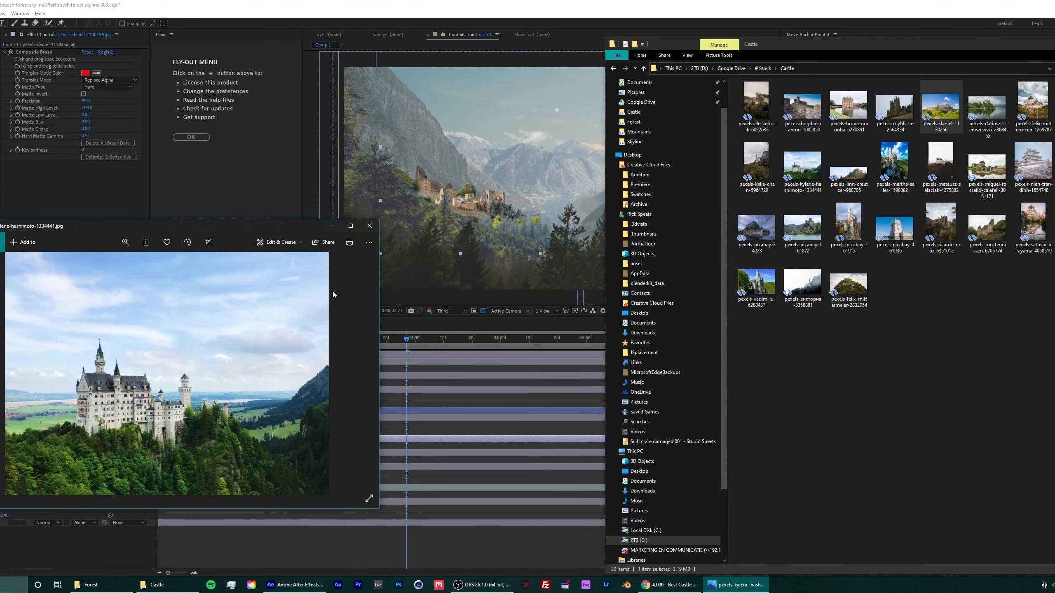
scroll(333, 291, "down", 1)
left_click(369, 226)
left_click(370, 232)
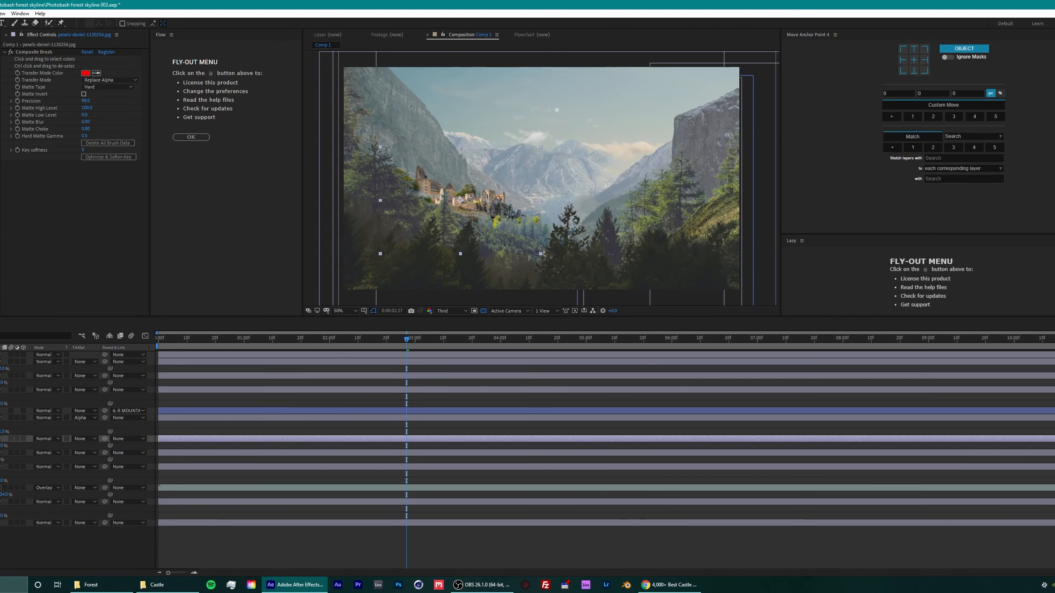
key("s")
left_click_drag(581, 182, 492, 200)
Step: Key out the sky of castle photo 968700 using Composite Brush with Replace Alpha, and move the castle onto the left slope
left_click_drag(590, 154, 416, 166)
left_click(110, 80)
left_click(111, 170)
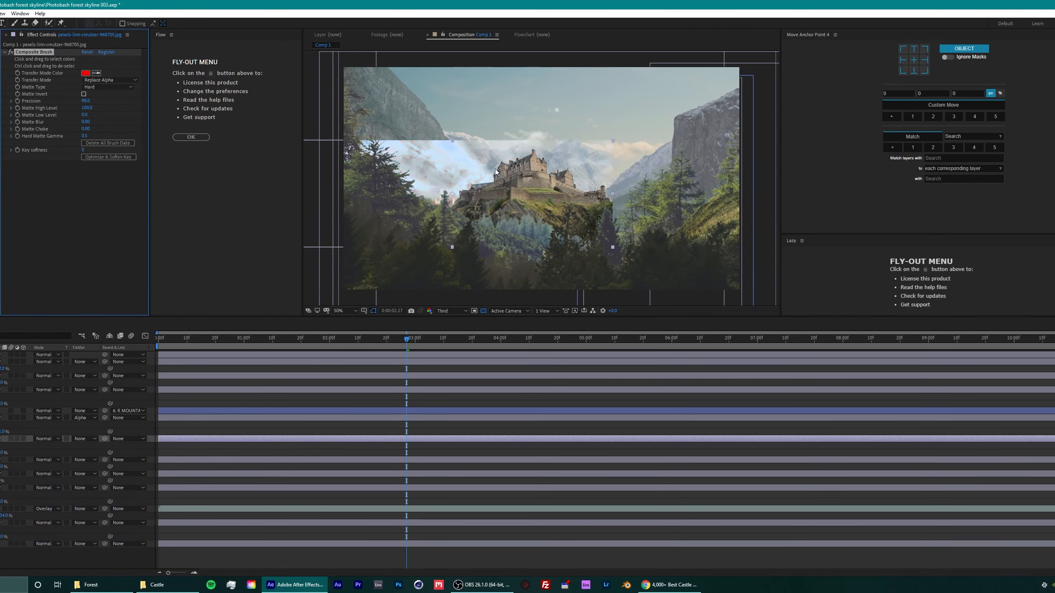
left_click_drag(565, 199, 477, 233)
Step: Bring castle photo 6705774 forward and arrange the castle pieces together on the left slope, saving the project
left_click(418, 179)
key("ctrl+]")
left_click_drag(419, 178, 436, 187)
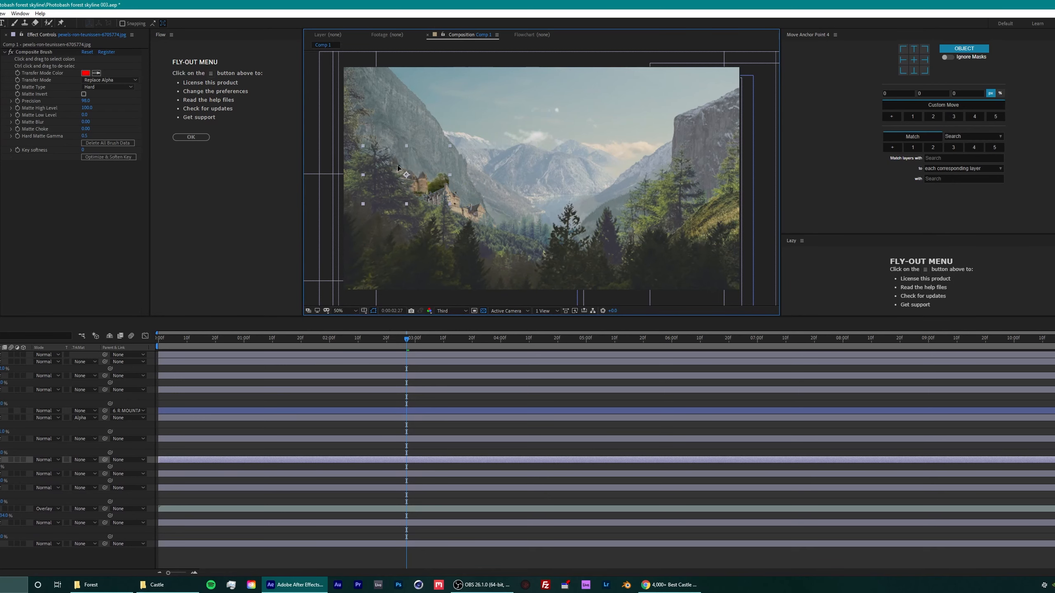
mouse_move(480, 214)
left_mouse_down()
mouse_move(537, 181)
mouse_move(497, 217)
left_mouse_up()
left_click(436, 188)
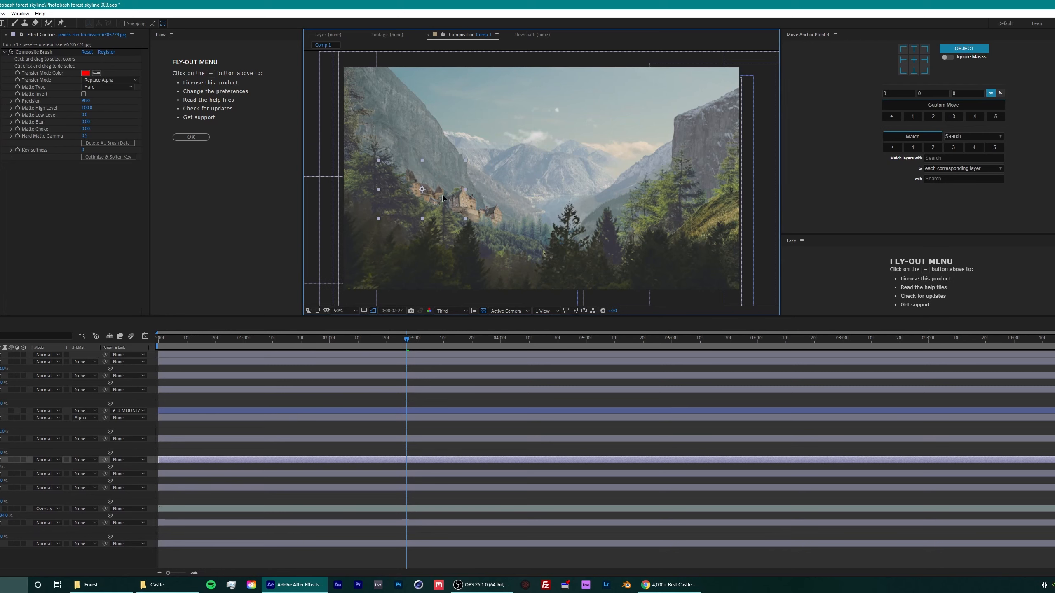
left_click_drag(443, 198, 449, 202)
key("ctrl+s")
Step: Add Lumetri Color to castle photos 6705774 and 968700 and adjust their shadows to match the hazy left slope
left_click(1, 474)
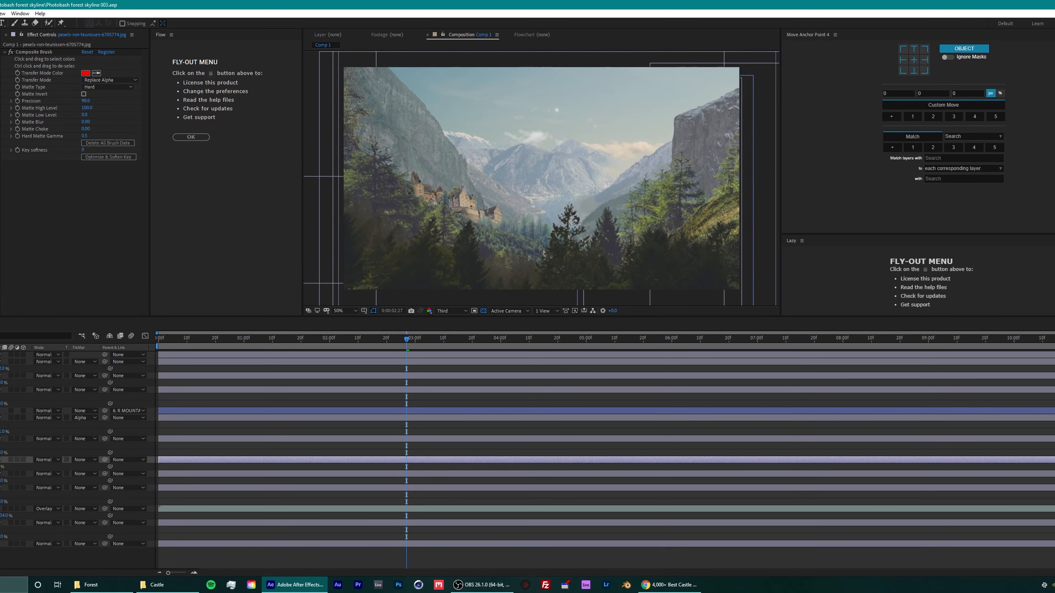
left_click_drag(1, 473, 1, 460)
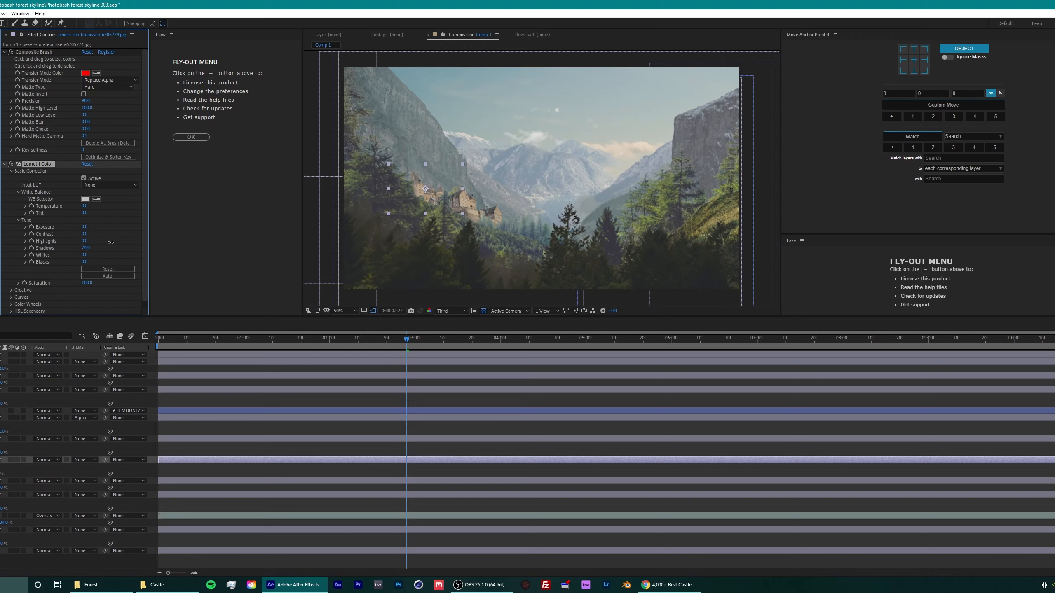
left_click(2, 439)
key("ctrl+v")
left_click_drag(88, 248, 71, 250)
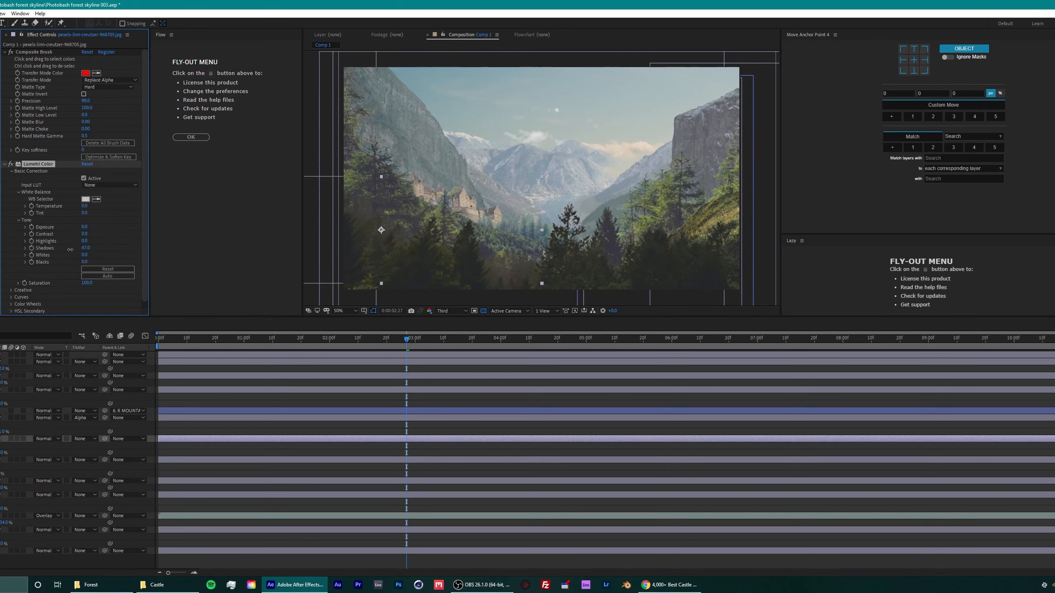
Step: Add bird photo 21261 from the Birds folder as the topmost layer and scale it down
key("alt+Tab")
key("alt+Left")
double_click(126, 148)
mouse_move(35, 90)
left_mouse_down()
mouse_move(576, 142)
mouse_move(520, 184)
left_mouse_up()
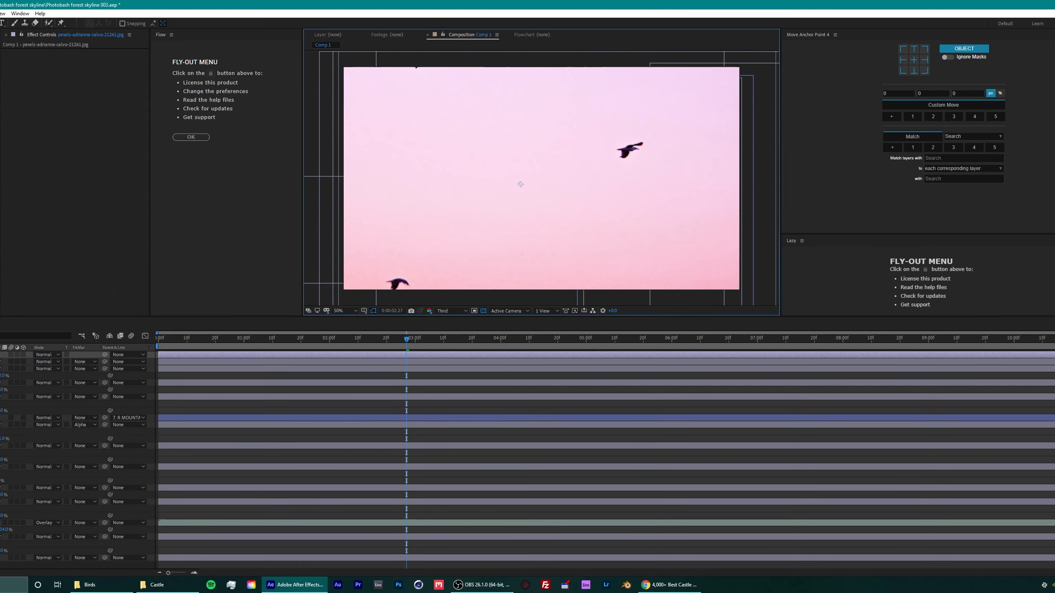
key("s")
left_click_drag(2, 362, 0, 361)
Step: Key out the pink sky of the bird photo using Composite Brush with Replace Alpha
left_click(34, 52)
left_click_drag(494, 125, 578, 137)
left_click(111, 80)
left_click(113, 171)
mouse_move(557, 200)
left_mouse_down()
mouse_move(527, 252)
mouse_move(543, 238)
left_mouse_up()
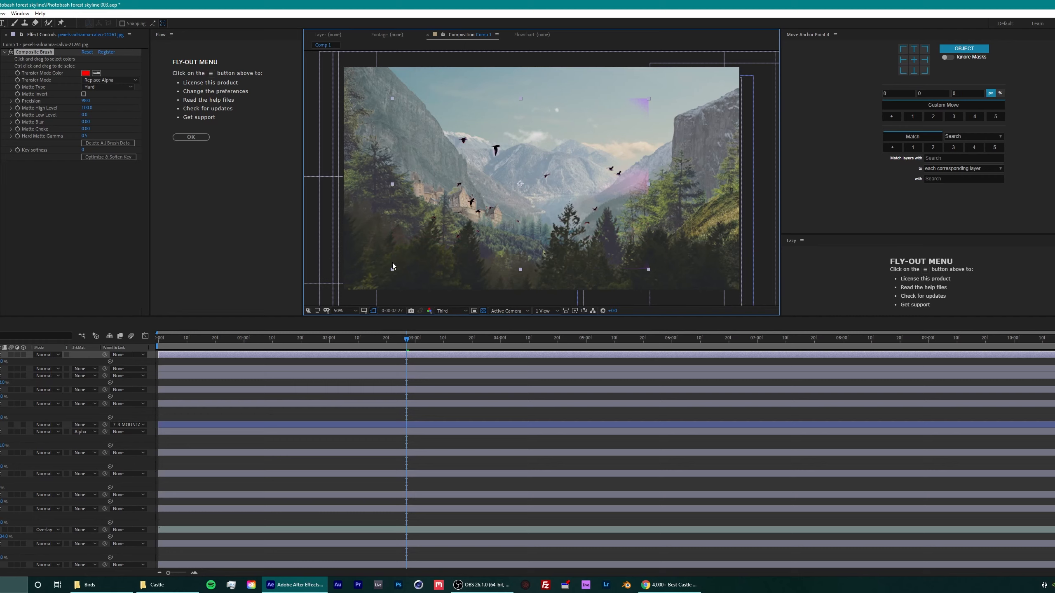
key("ctrl+z")
Step: Place the birds above the central mountain at a smaller scale and add Lumetri Color to their layer
left_click_drag(523, 189, 563, 125)
left_click_drag(2, 362, 0, 361)
left_click(11, 171)
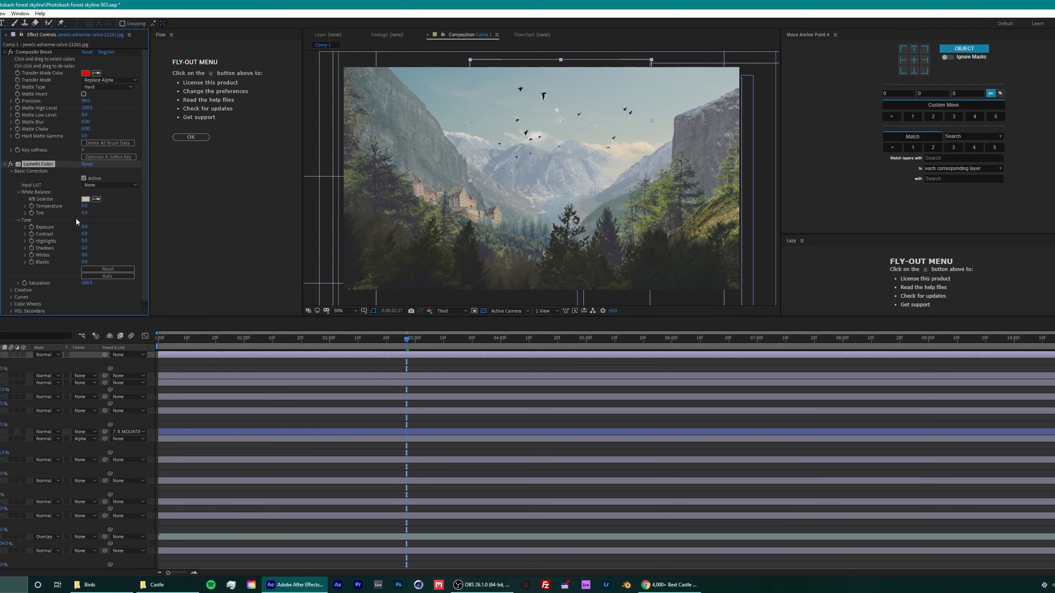
left_click(12, 290)
key("s")
left_click_drag(2, 362, 0, 361)
left_click_drag(561, 120, 480, 104)
left_click(480, 103)
key("ctrl+z")
Step: Examine the keyed birds' edges up close at full preview resolution
left_click(33, 52)
scroll(499, 215, "up", 2)
key("ctrl+j")
scroll(499, 214, "down", 2)
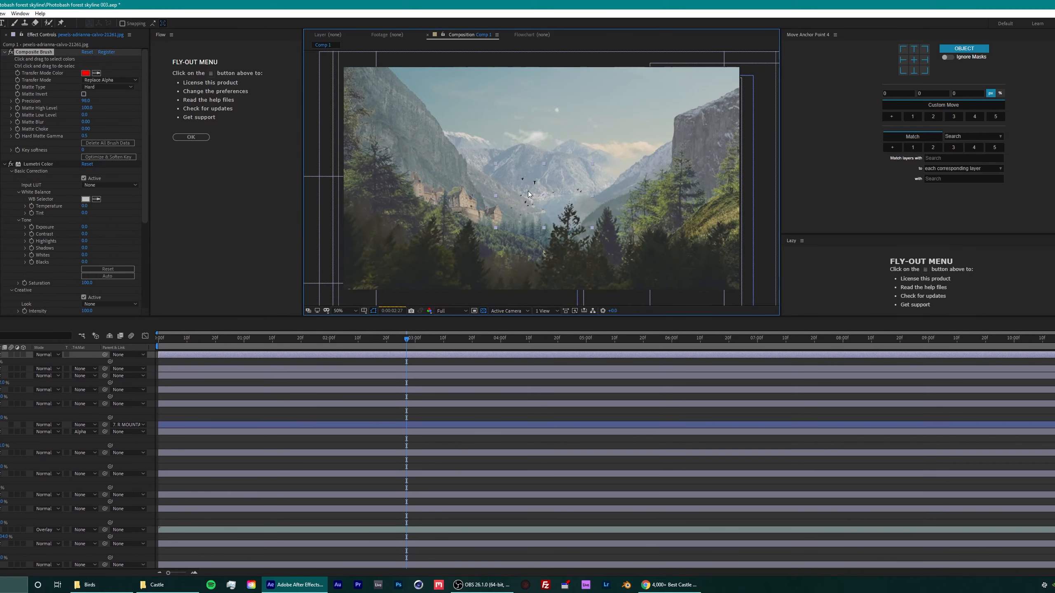
scroll(528, 192, "up", 2)
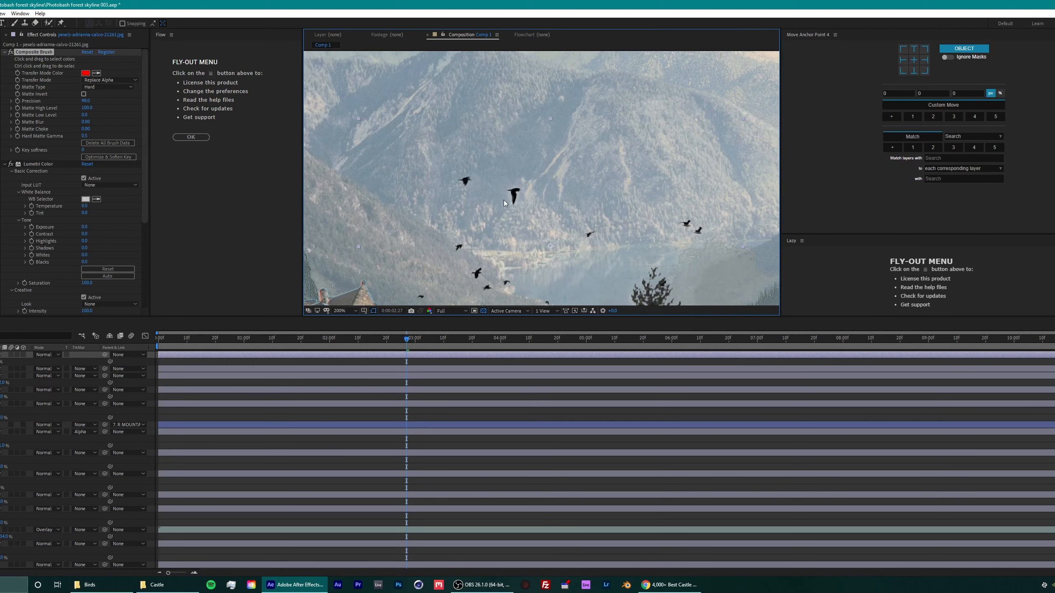
scroll(505, 205, "down", 2)
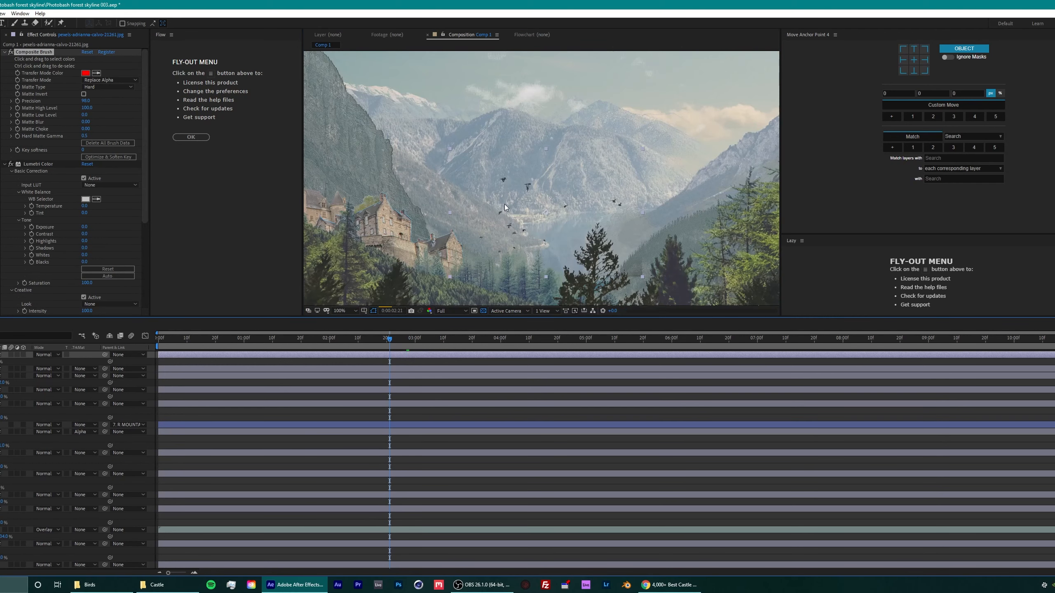
scroll(503, 207, "up", 2)
left_click(85, 136)
key("Return")
scroll(467, 239, "down", 1)
Step: Set the Composite Brush Matte Choke of castle photo 968700 to 3 and save the project
left_click(2, 404)
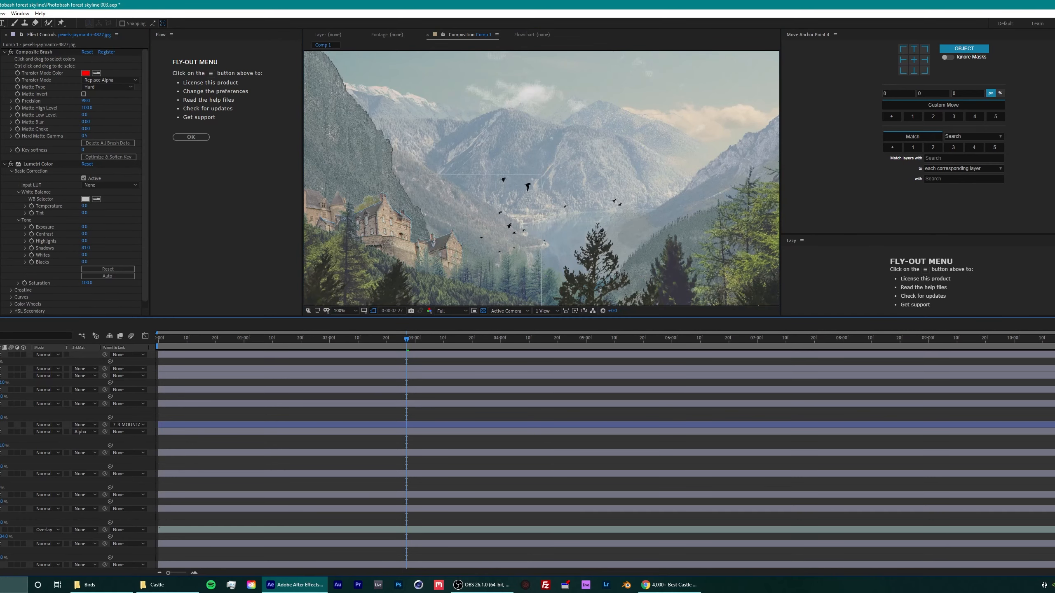
left_click(2, 453)
left_click(86, 129)
type("3")
key("Tab")
scroll(526, 235, "down", 2)
left_click(346, 311)
left_click(1, 452)
left_click(1, 453)
key("ctrl+s")
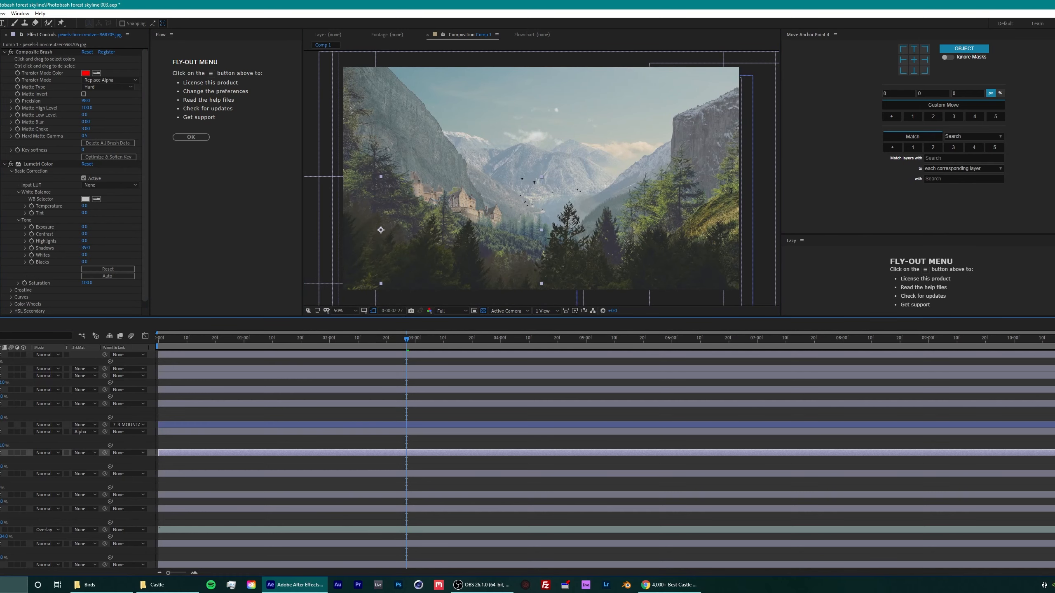
Step: Flip the birds horizontally and move them into the sky beside the right cliff
left_click_drag(533, 186, 634, 87)
right_click(640, 90)
mouse_move(677, 132)
left_click(764, 204)
left_click(243, 183)
left_click(672, 95)
left_click(666, 80)
left_click_drag(693, 65, 626, 131)
left_click(429, 293)
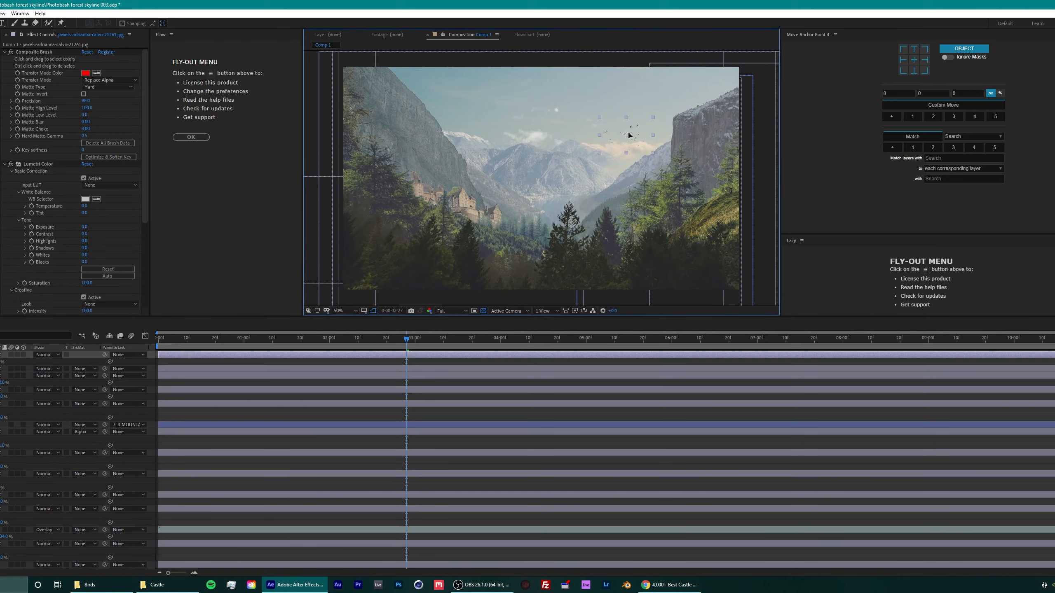
left_click(446, 177)
scroll(522, 230, "up", 1)
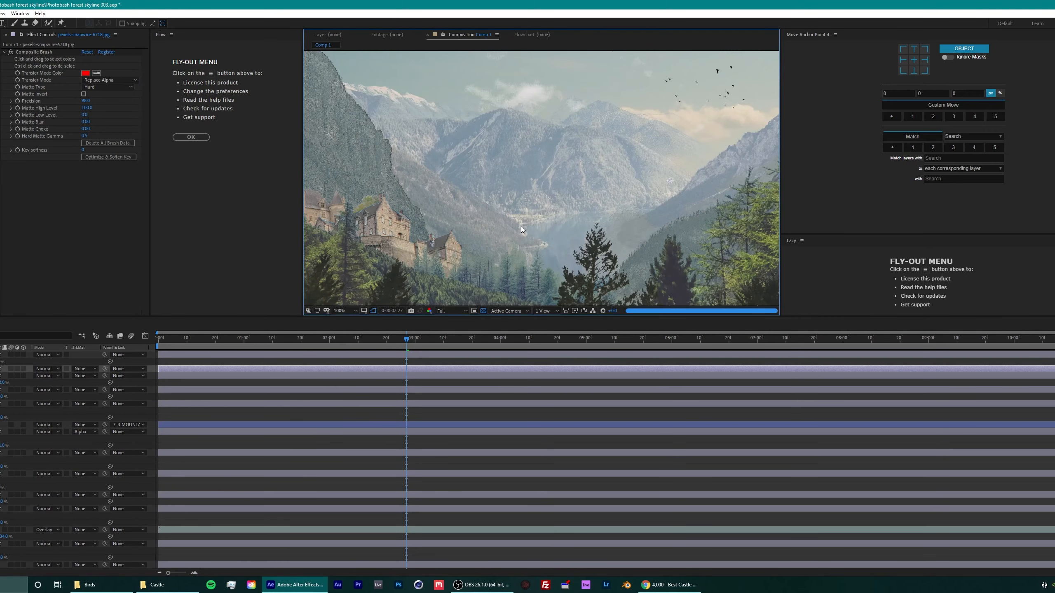
scroll(522, 230, "down", 1)
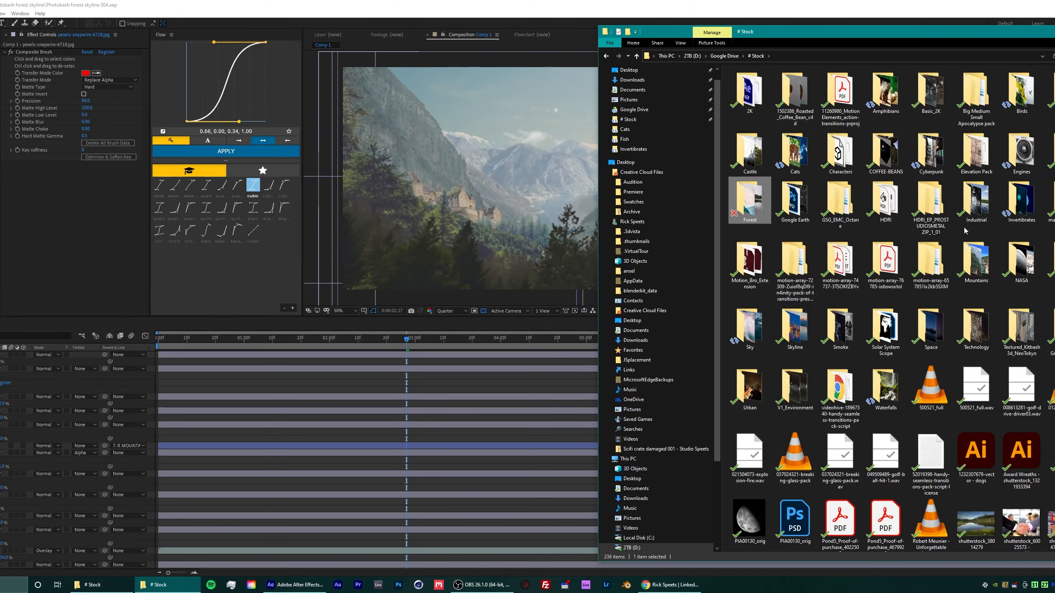
Step: Preview a stingray picture in the Fish folder, and add stingray photo 5547010 to the composition, scaled down
double_click(1053, 154)
double_click(980, 89)
scroll(374, 266, "up", 1)
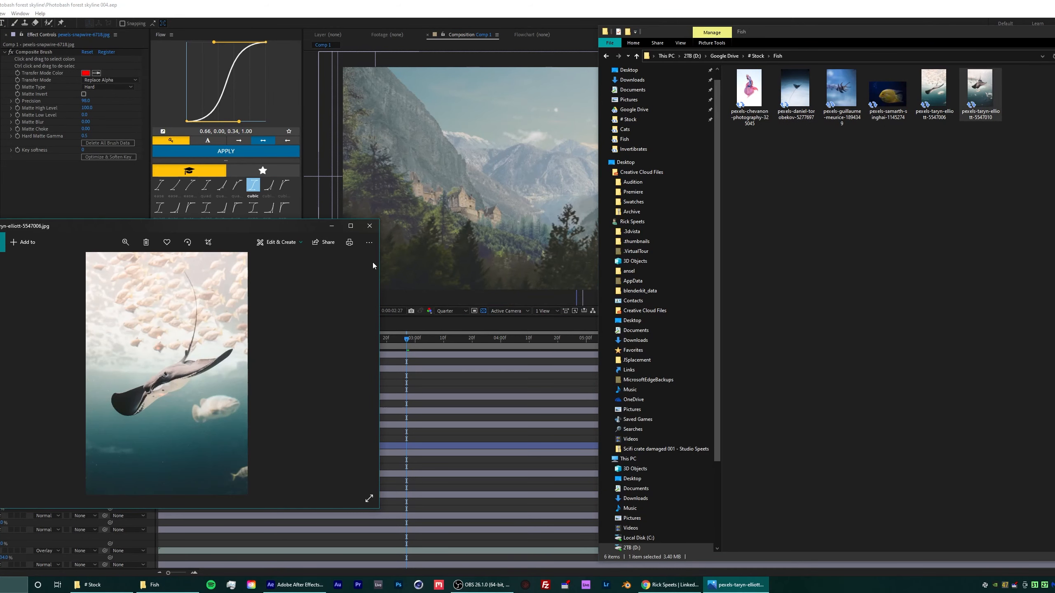
left_click(370, 226)
left_click_drag(985, 95, 141, 353)
left_click_drag(2, 361, 0, 361)
Step: Try to key out the water around the stingray using Composite Brush with Replace Alpha
key("ctrl+space")
type("comp")
key("Return")
left_click(110, 80)
left_click(104, 94)
mouse_move(598, 99)
left_mouse_down()
mouse_move(593, 137)
mouse_move(497, 244)
mouse_move(503, 104)
left_mouse_up()
left_click_drag(506, 166, 539, 145)
left_click_drag(481, 255, 473, 91)
left_click(84, 94)
left_click(84, 94)
Step: Position the stingray in front of the central mountain and remove all effects from its layer
left_click_drag(511, 199, 571, 212)
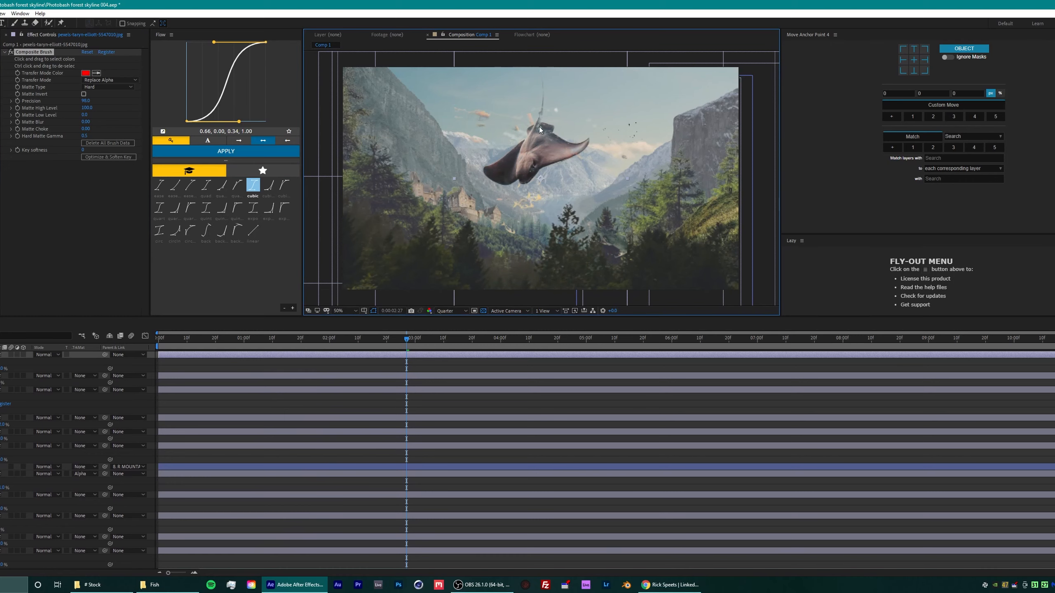
left_click(6, 411)
mouse_move(522, 159)
left_mouse_down()
mouse_move(558, 110)
mouse_move(541, 172)
left_mouse_up()
key("ctrl+shift+e")
Step: Start a Pen tool mask on the stingray at its head, tracing the edge and tip of the left fin
key("g")
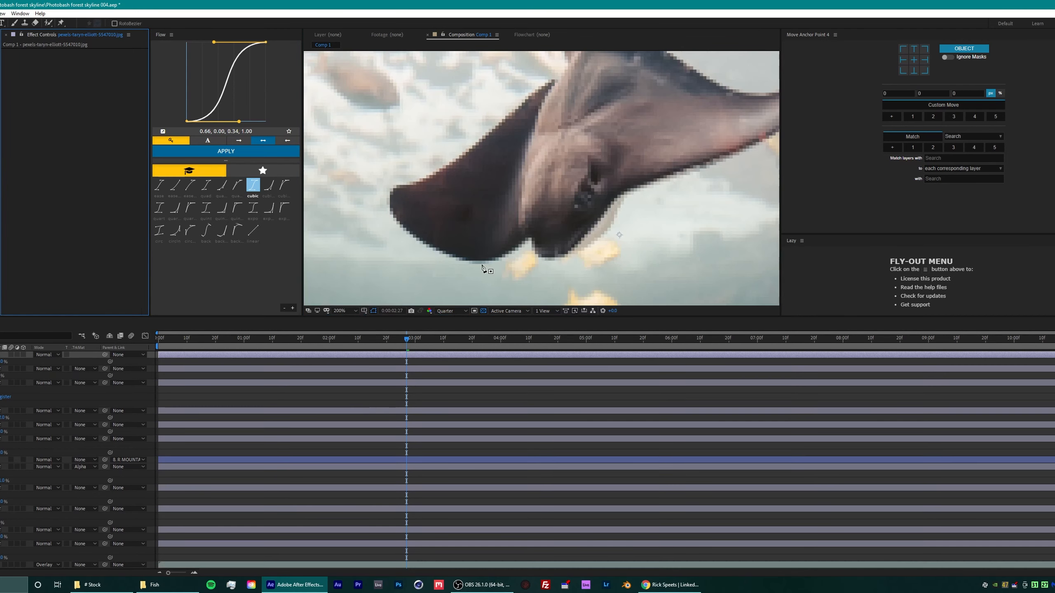
left_click(530, 236)
left_click_drag(495, 258, 483, 262)
left_click_drag(391, 209, 364, 175)
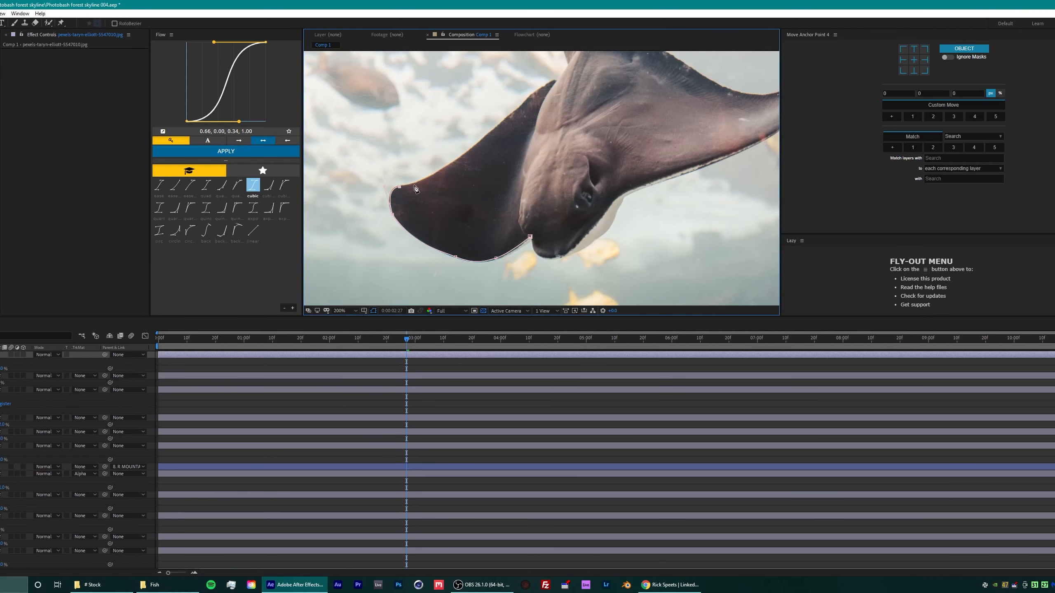
left_click_drag(418, 181, 425, 180)
left_click_drag(499, 156, 502, 248)
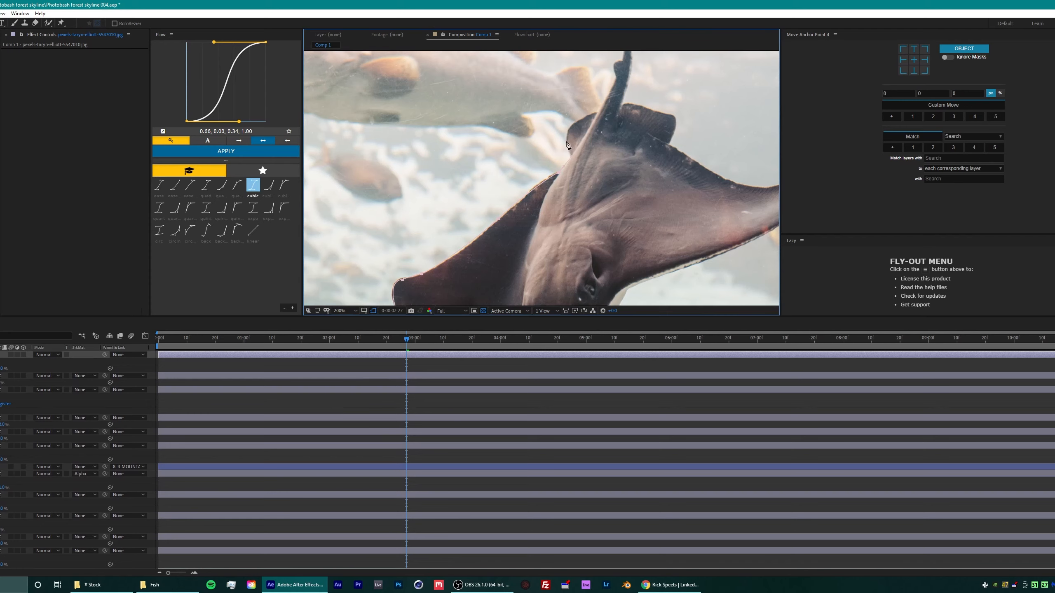
Step: Continue the stingray mask past the rear fin and along one side of the tail up to its tip
left_click_drag(582, 121, 585, 259)
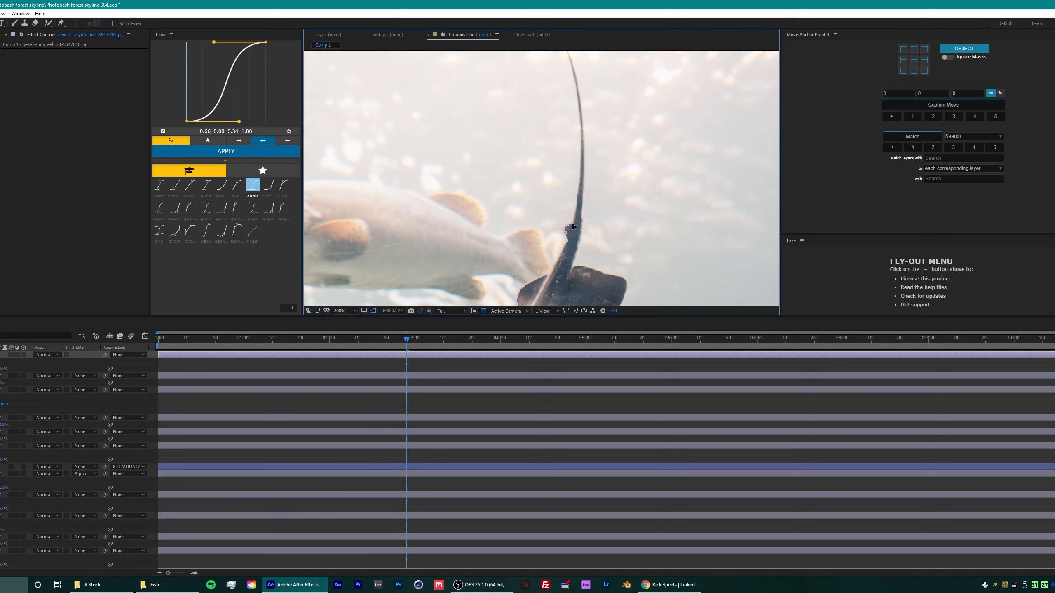
scroll(575, 225, "up", 3)
scroll(550, 204, "down", 1)
left_click(551, 206)
scroll(551, 203, "down", 2)
left_click_drag(564, 74, 581, 157)
left_click_drag(530, 56, 456, 2)
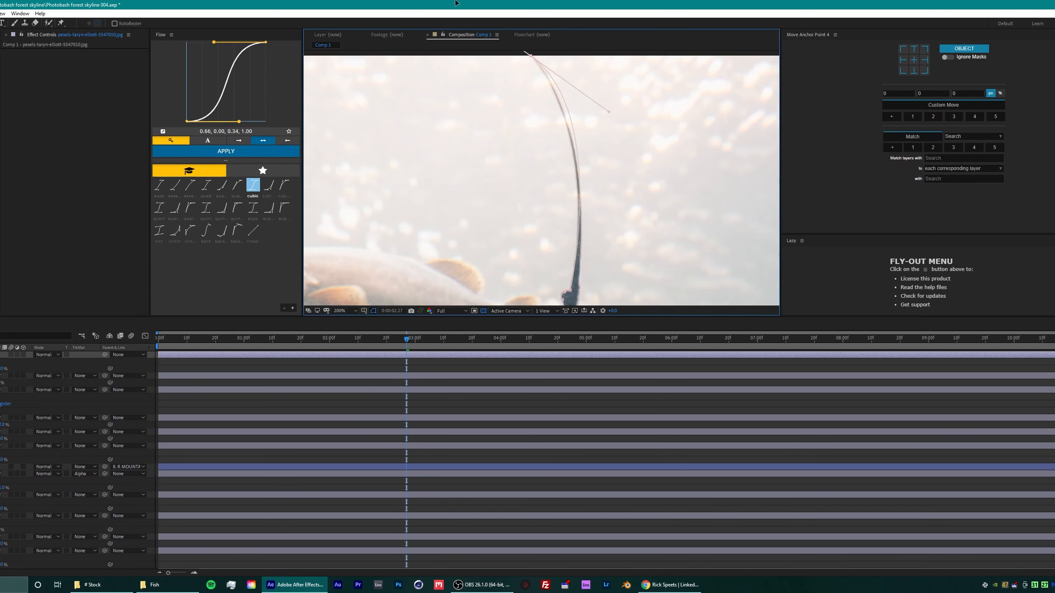
left_click_drag(522, 40, 548, 101)
Step: Trace the tail's other side and the right fin, and close the stingray mask at the head
scroll(549, 101, "up", 2)
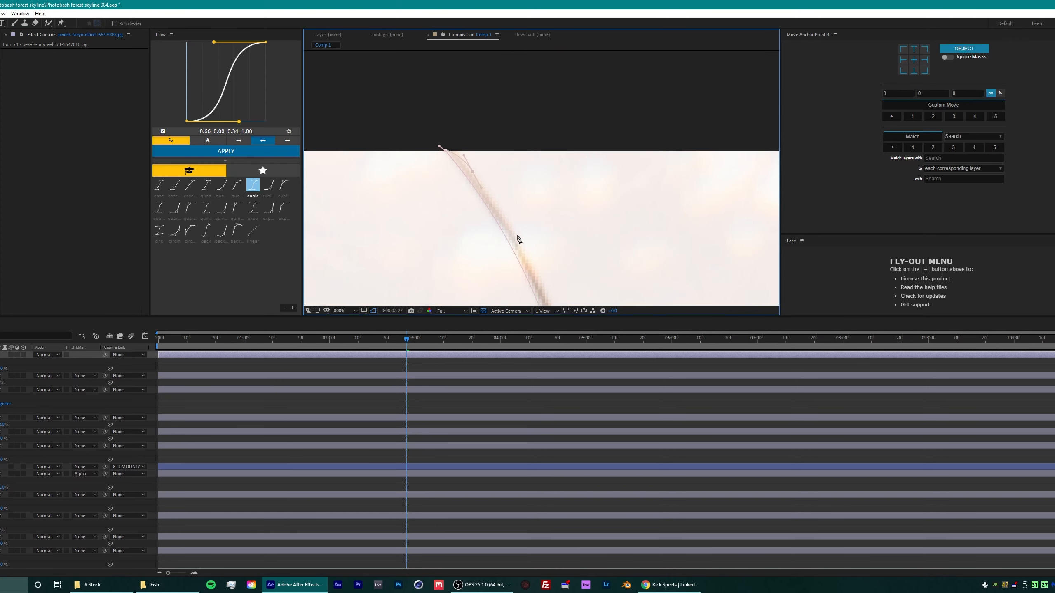
scroll(516, 238, "down", 3)
left_click_drag(544, 287, 558, 136)
scroll(548, 172, "up", 1)
left_click_drag(464, 317, 466, 478)
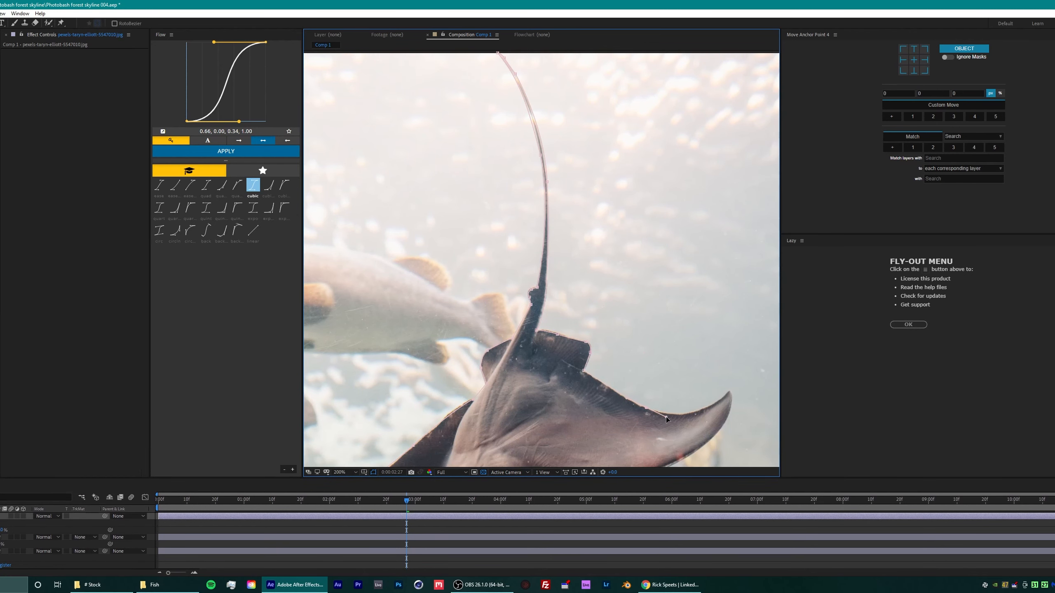
scroll(739, 399, "down", 2)
scroll(588, 293, "up", 3)
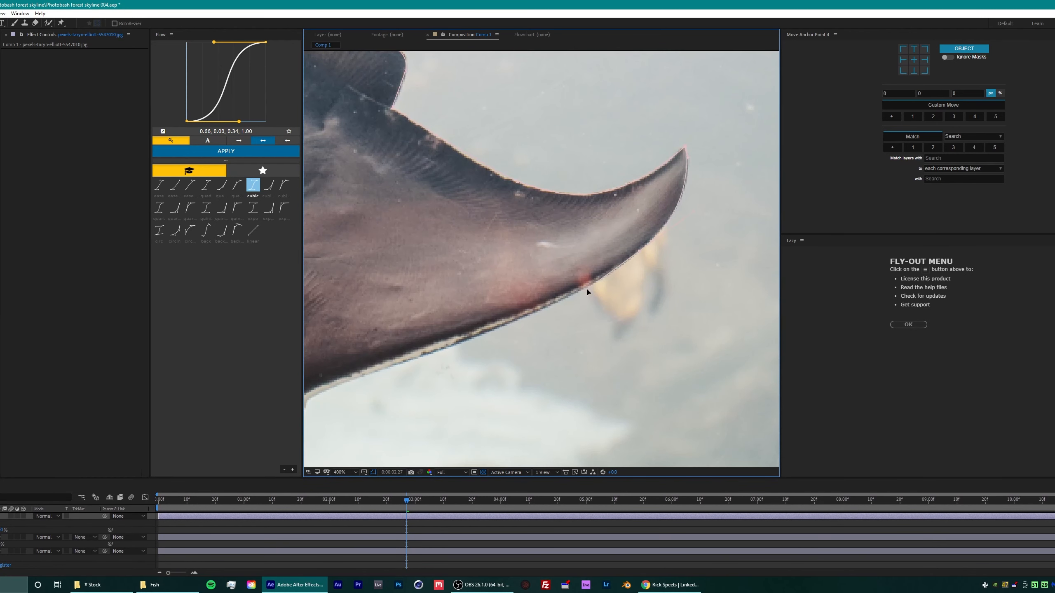
left_click_drag(461, 342, 511, 263)
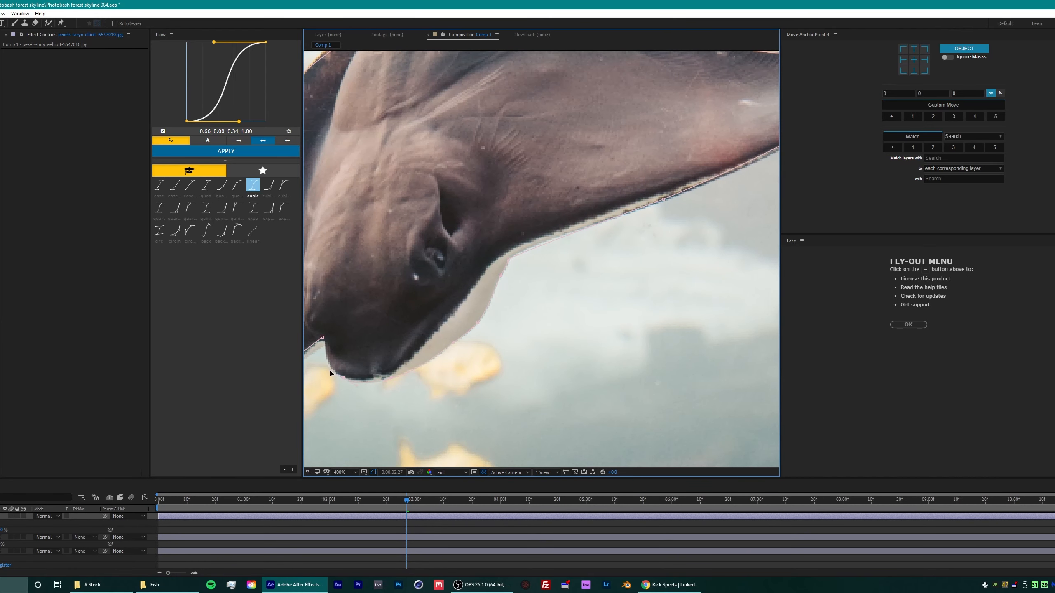
left_click(323, 337)
key("v")
scroll(528, 273, "down", 3)
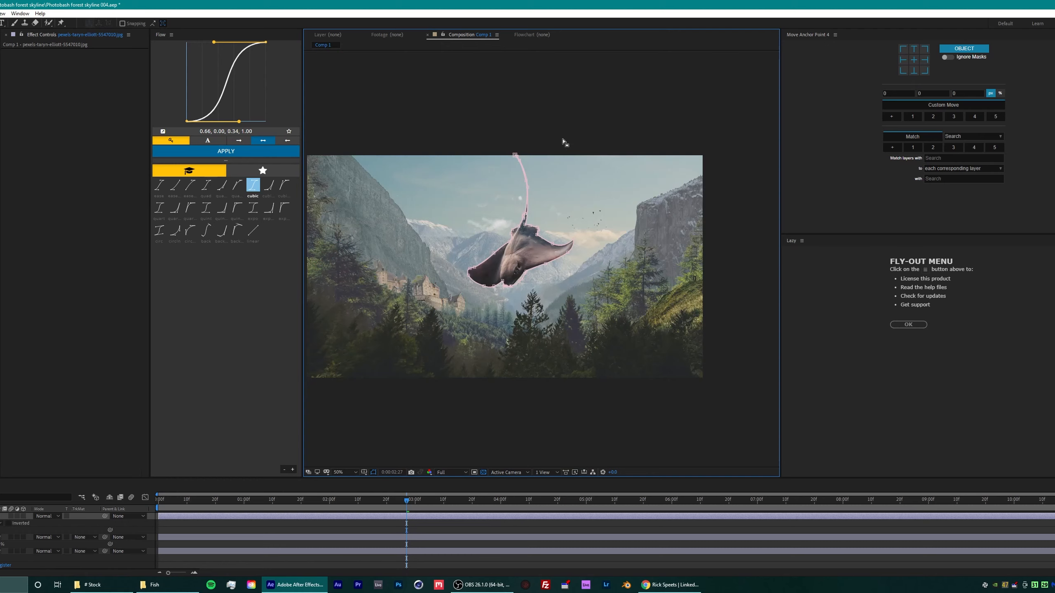
Step: Save an incremented project version, and rotate the stingray about its centre so its tail points to the upper right
left_click(565, 142)
key("ctrl+alt+shift+s")
left_click(198, 516)
key("r")
left_click(913, 59)
left_click_drag(2, 523, 0, 523)
left_click(2, 516)
key("s")
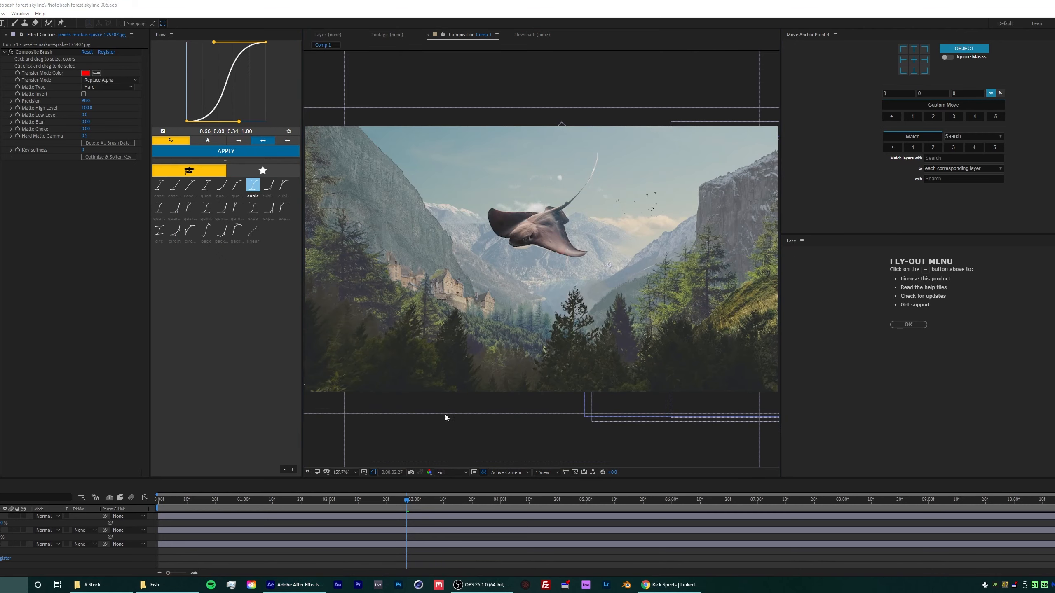
Step: Add jellyfish photo 2650468 from the Invertebrates folder to the composition
left_click(156, 585)
key("alt+Left")
double_click(1017, 196)
left_click(934, 92)
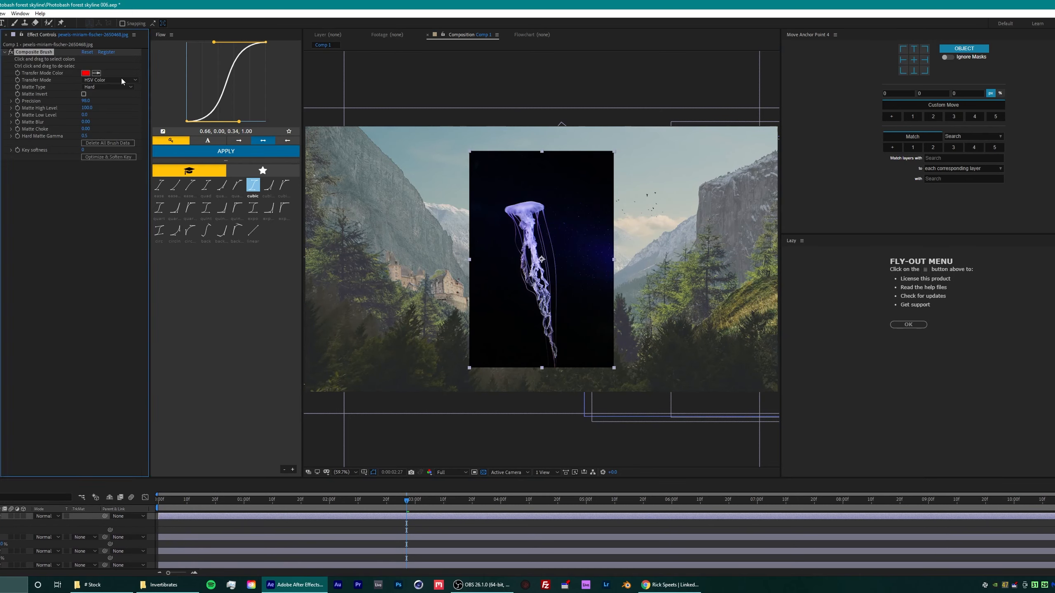
Step: Key out the jellyfish's black background using Composite Brush with Replace Alpha, with Matte Blur and Matte Choke set to 1
left_click(529, 178)
mouse_move(526, 174)
left_mouse_down()
mouse_move(588, 231)
mouse_move(628, 161)
left_mouse_up()
left_click(111, 80)
left_click(113, 171)
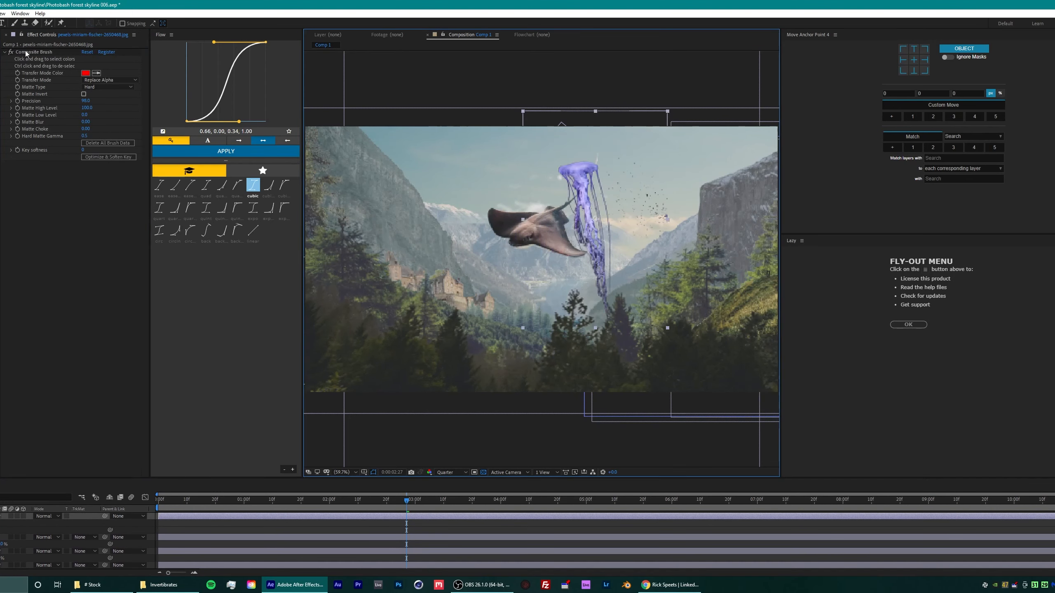
left_click(85, 122)
type("1")
key("Tab")
type("1")
key("Tab")
Step: Add Lumetri Color to the jellyfish and stingray layers and raise their shadows
left_click(98, 199)
left_click(452, 473)
left_click(452, 488)
key("ctrl+alt+shift+e")
left_click(12, 171)
left_click_drag(85, 248, 94, 225)
key("ctrl+Down")
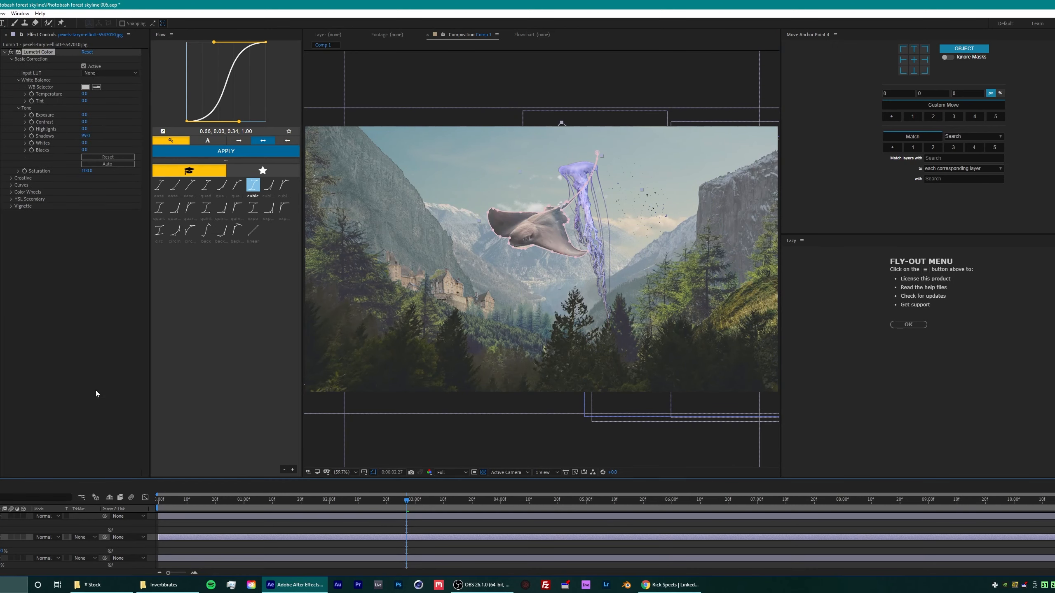
left_click(389, 438)
Step: Set the jellyfish's blending mode to Screen, and place it at a smaller scale in front of the left cliff
left_click(2, 516)
left_click(47, 517)
left_click(64, 306)
left_click(47, 516)
left_click(64, 257)
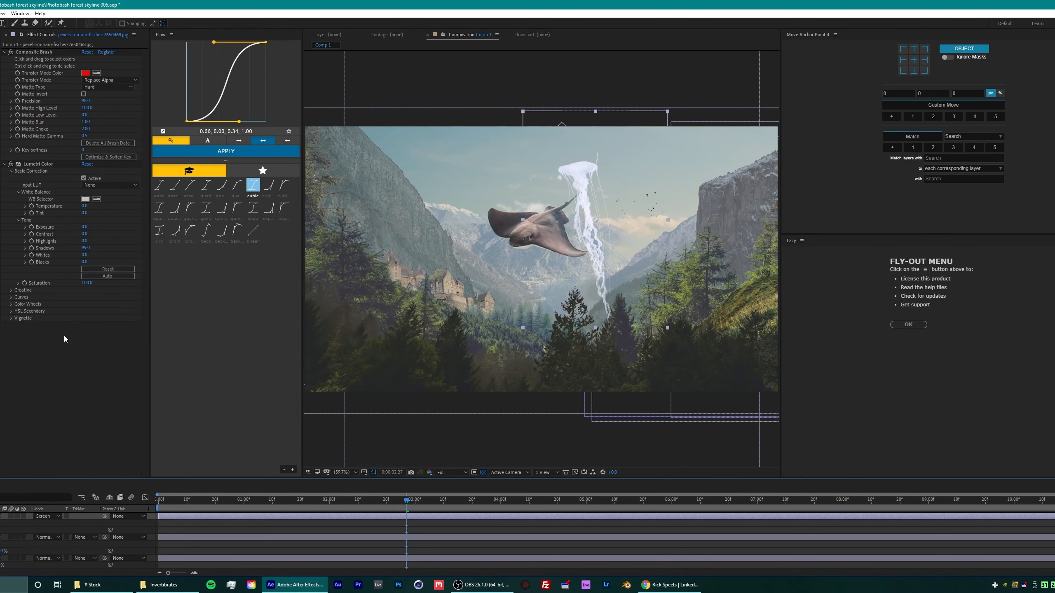
left_click_drag(2, 544, 0, 545)
left_click_drag(590, 198, 476, 165)
left_click(386, 436)
Step: Add underwater light-ray photo 2397651 from the Sky folder on top, and adjust its scale and position over the scene
left_click(163, 585)
key("alt+Left")
double_click(1020, 202)
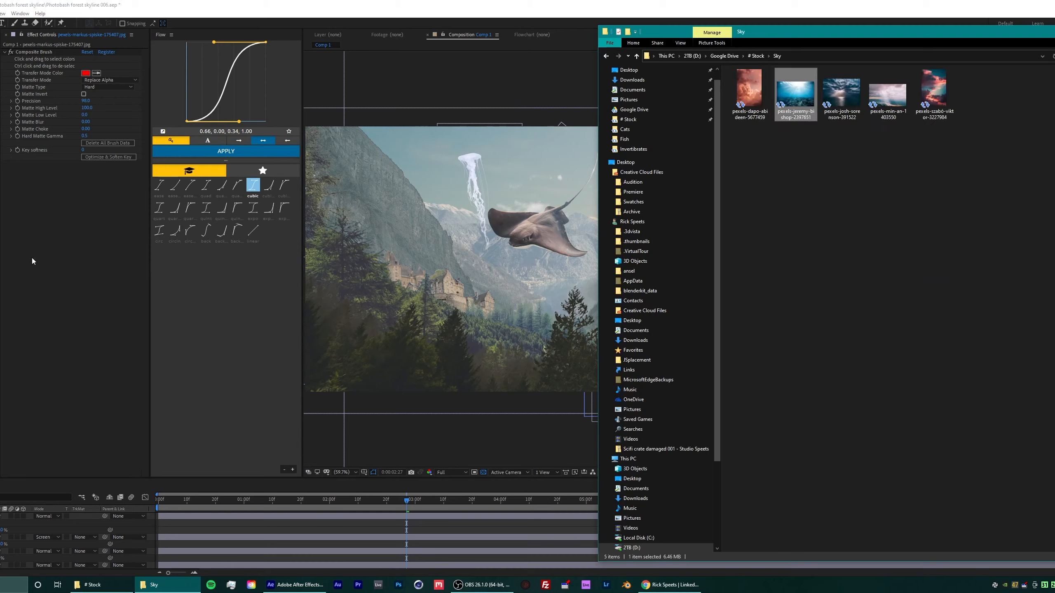
left_click_drag(796, 97, 502, 232)
key("s")
left_click_drag(2, 523, 2, 524)
left_click_drag(519, 249, 522, 332)
Step: Try another blending mode on the underwater photo, undo it, and scale the photo up to fill the frame
left_click(49, 516)
left_click(60, 307)
key("ctrl+z")
key("ctrl+z")
key("ctrl+z")
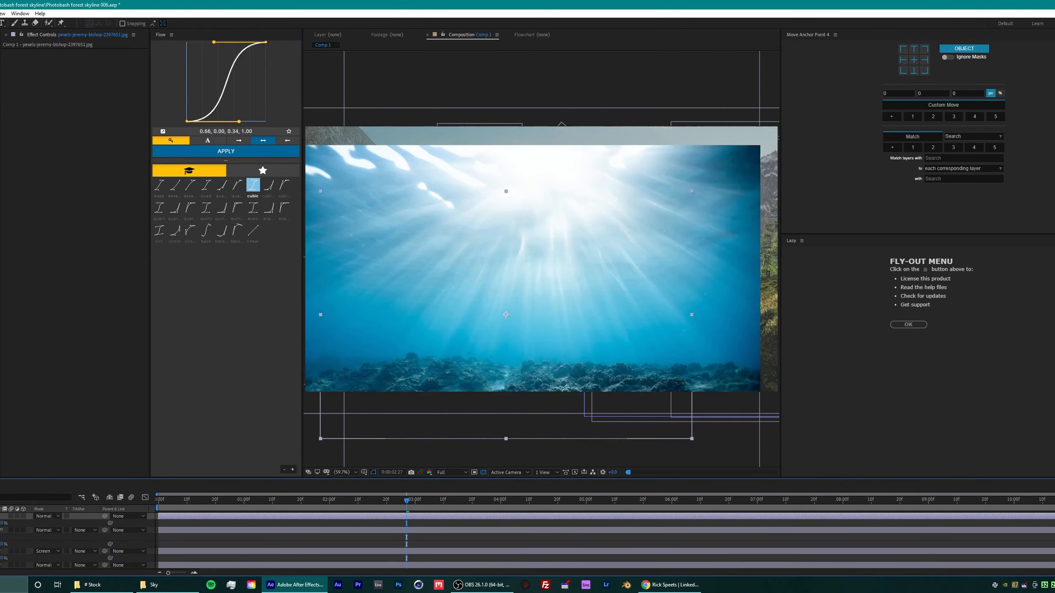
left_click_drag(2, 524, 25, 523)
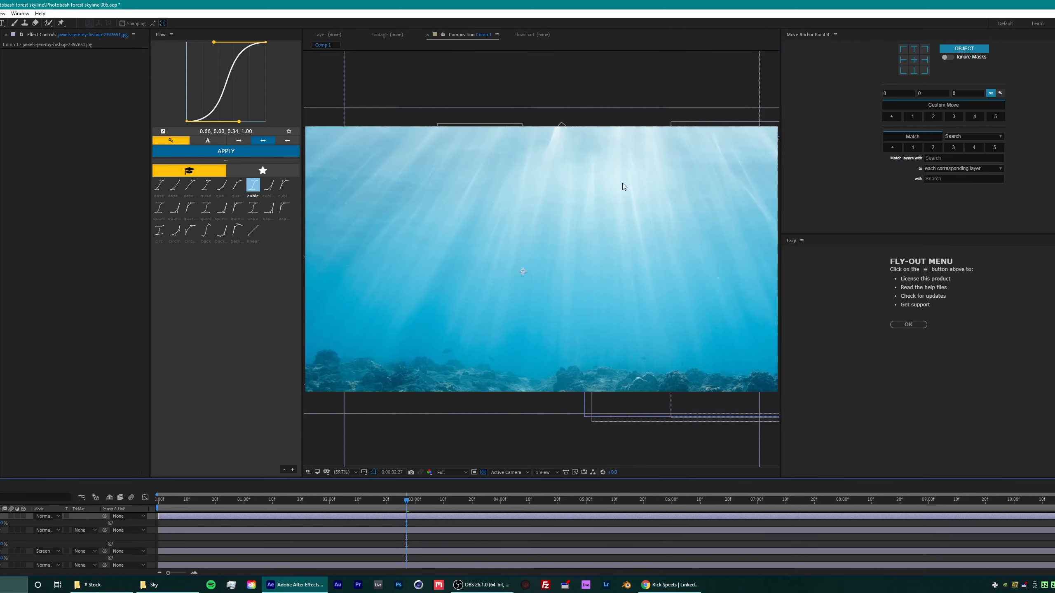
Step: Reposition the underwater photo over the frame, try the Screen blending mode on it, and set its mode to Linear Light
left_click_drag(629, 201, 559, 256)
scroll(559, 256, "down", 4)
scroll(558, 256, "up", 4)
left_click(346, 473)
left_click(349, 327)
left_click(50, 517)
left_click(65, 261)
left_click(49, 516)
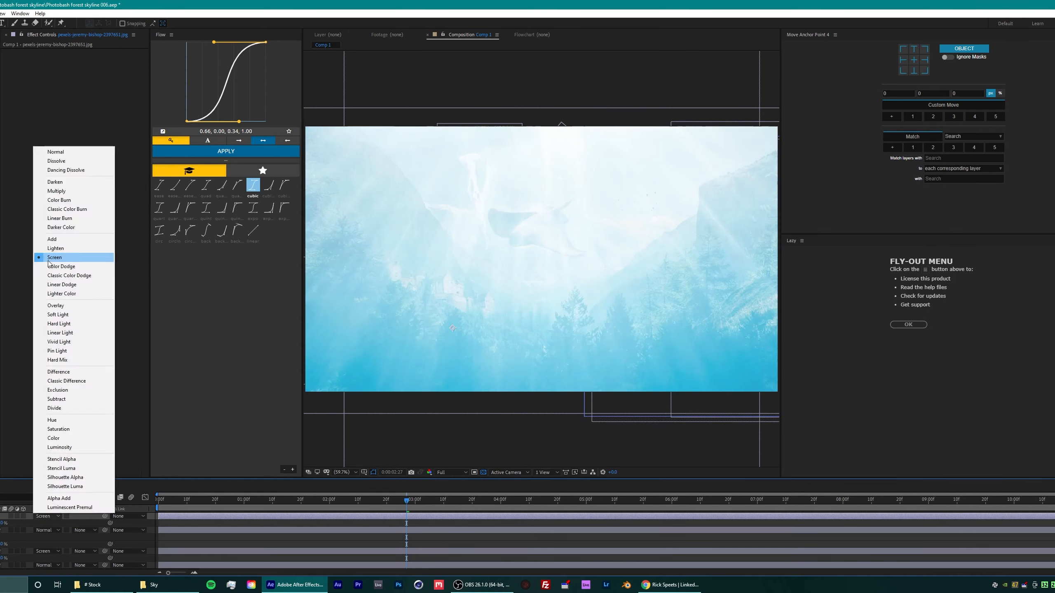
left_click(68, 335)
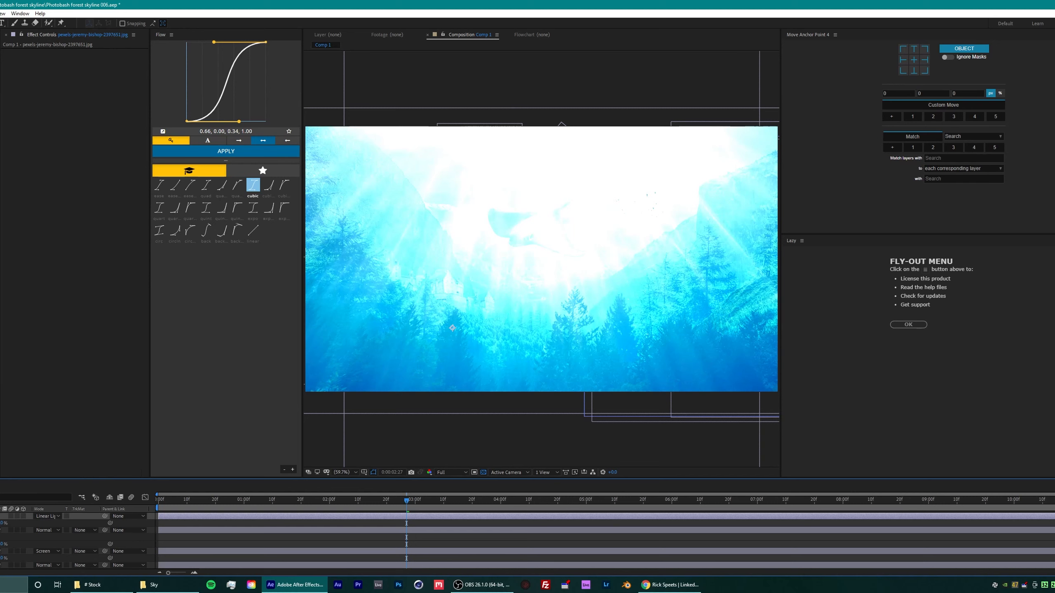
Step: Add Lumetri Color to the underwater photo, lower its exposure to -1.3, and save the project
left_click_drag(1053, 200, 91, 166)
left_click_drag(86, 115, 89, 130)
key("ctrl+s")
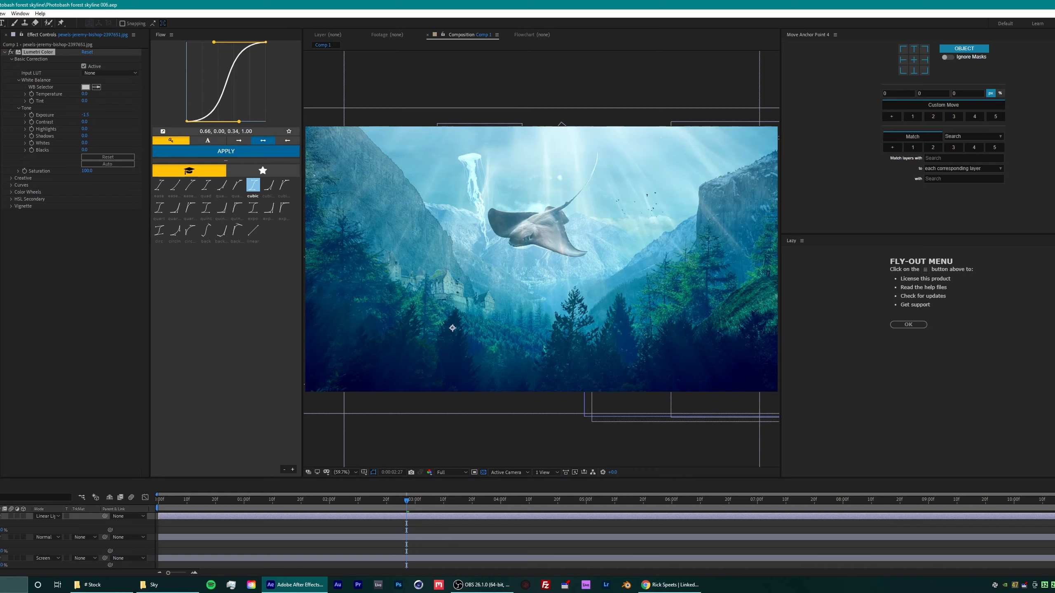
Step: Try a Ripple effect on the underwater photo and preview it, switching the preview resolution between Full and Quarter
key("Return")
left_click(451, 473)
left_click(446, 500)
key("space")
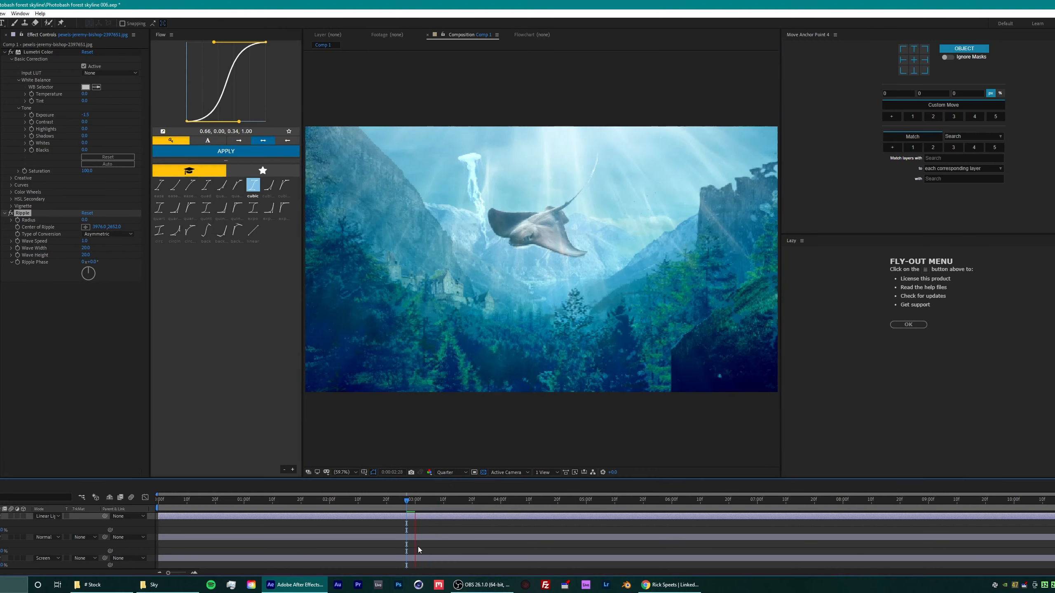
left_click(451, 473)
left_click(445, 492)
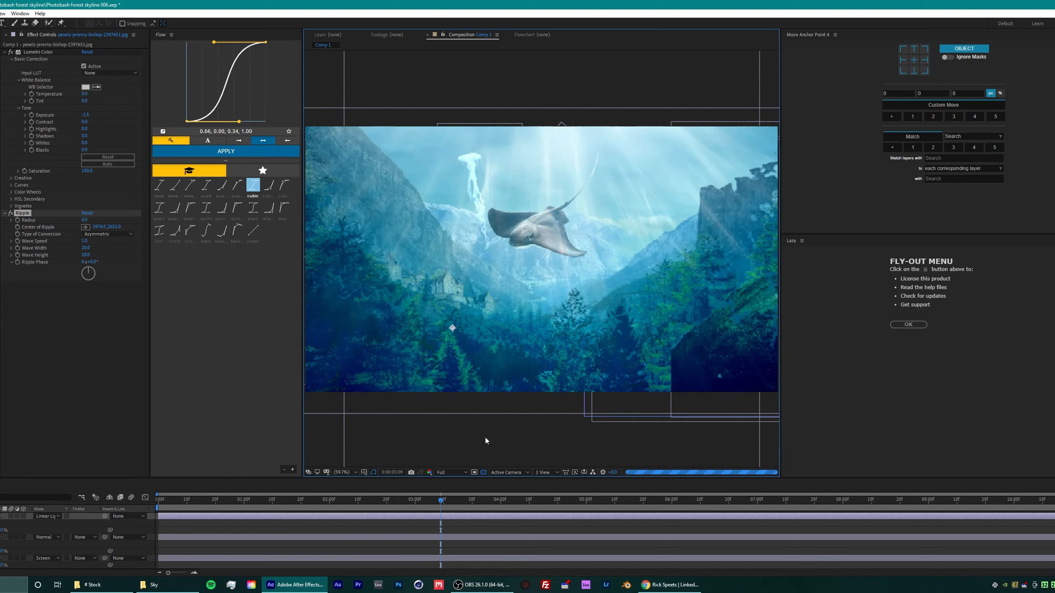
left_click(575, 473)
left_click(407, 500)
key("space")
left_click(455, 500)
left_click(451, 473)
left_click(456, 500)
left_click(423, 501)
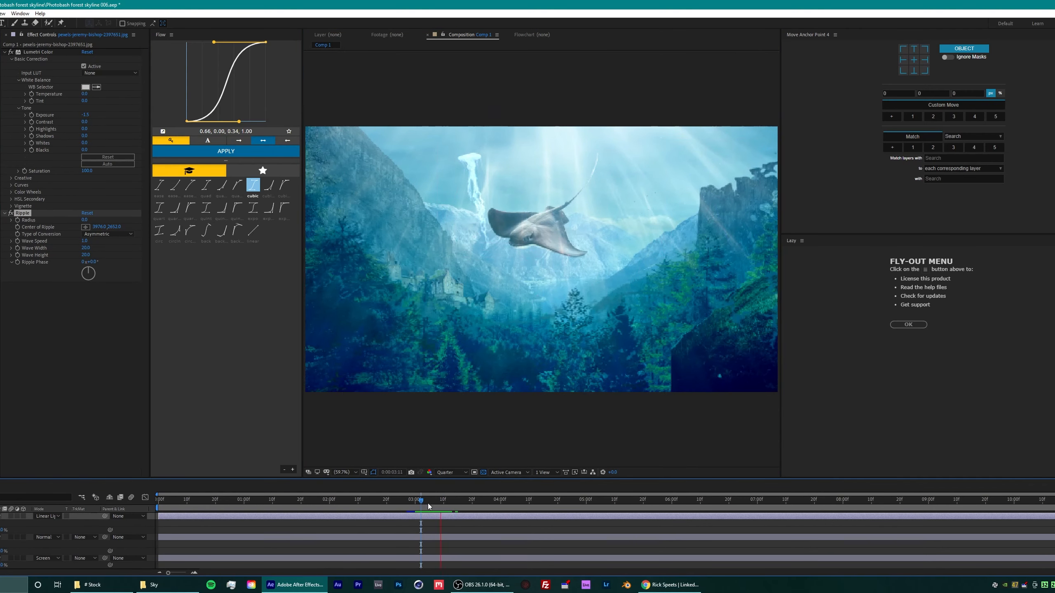
key("space")
Step: Try different radius, center and phase settings for the Ripple effect, previewing each variation
left_click_drag(85, 221, 164, 255)
key("space")
left_click(85, 227)
left_click(556, 270)
key("space")
key("space")
key("space")
key("space")
key("space")
key("space")
mouse_move(92, 262)
left_mouse_down()
mouse_move(101, 283)
mouse_move(94, 256)
mouse_move(80, 253)
left_mouse_up()
key("space")
key("space")
left_click_drag(557, 270, 353, 375)
key("space")
key("space")
Step: Delete the Ripple effect, return the preview to Full resolution, and undo back to the graded underwater photo
left_click(23, 213)
key("Delete")
left_click(450, 473)
left_click(443, 491)
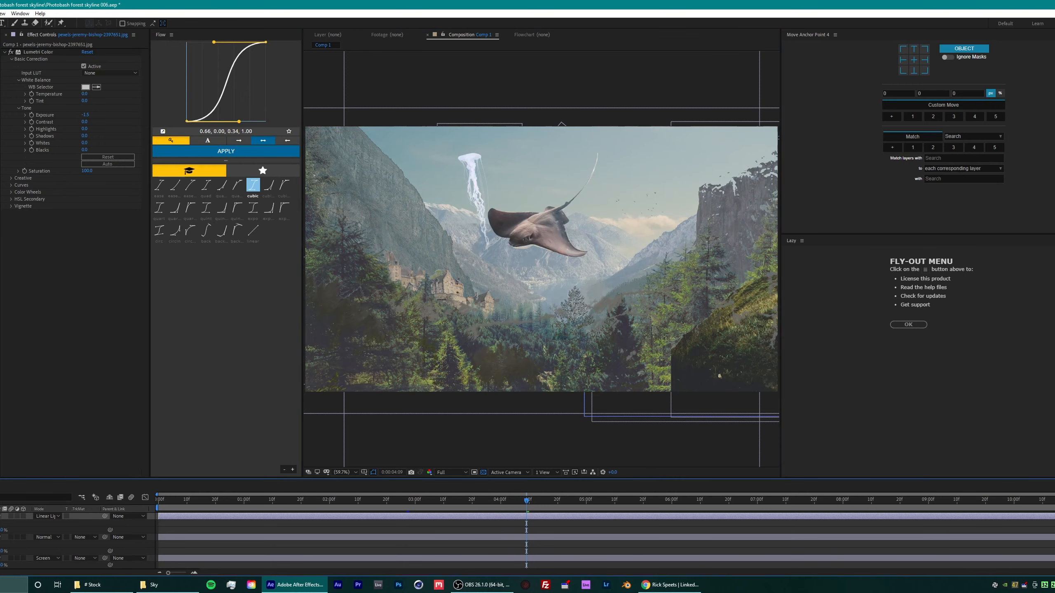
key("ctrl+z")
key("ctrl+z")
key("ctrl+z")
key("ctrl+z")
key("ctrl+z")
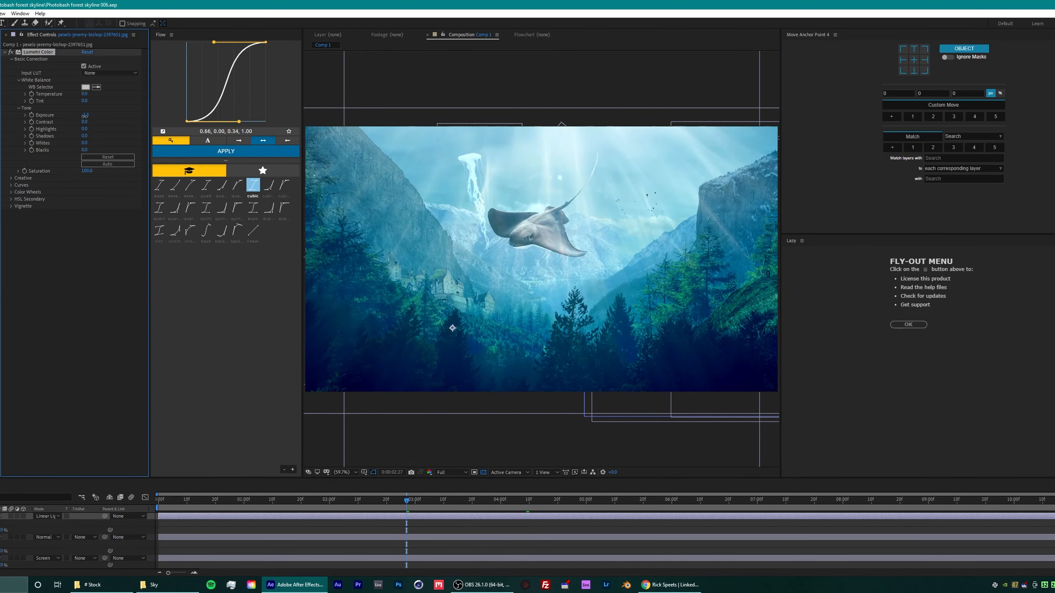
Step: Try changing the Lumetri highlights and temperature on the underwater photo, and undo both adjustments
key("ctrl+shift+z")
left_click_drag(85, 131, 97, 161)
key("ctrl+z")
key("ctrl+z")
key("ctrl+z")
left_click_drag(84, 94, 109, 120)
key("ctrl+z")
key("ctrl+z")
key("ctrl+z")
key("ctrl+z")
key("ctrl+z")
key("ctrl+z")
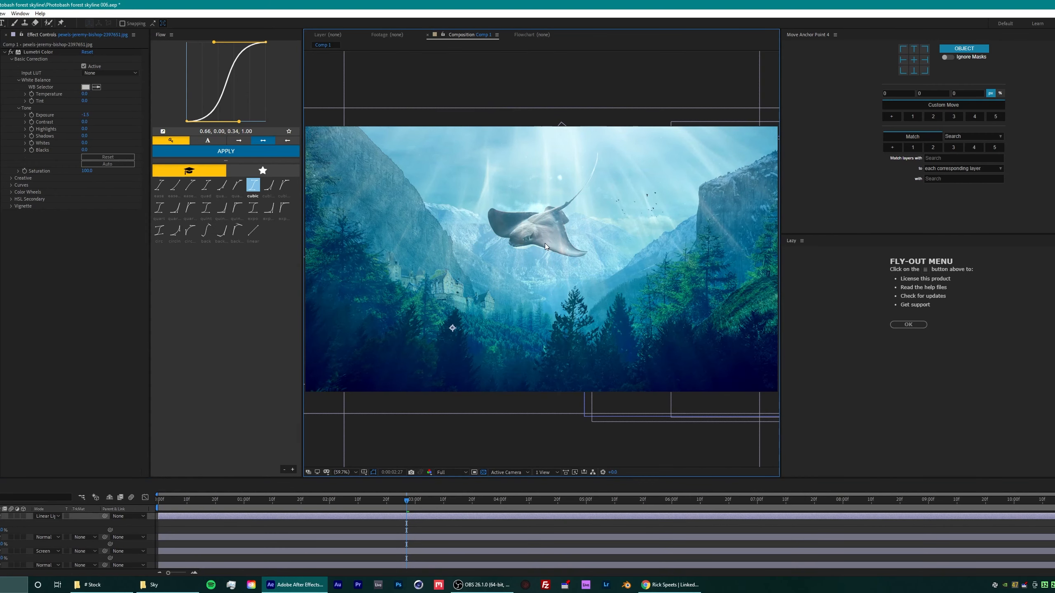
Step: Save the project and open the Invertibrates folder in the # Stock library
key("ctrl+s")
scroll(433, 378, "down", 1)
scroll(433, 378, "up", 2)
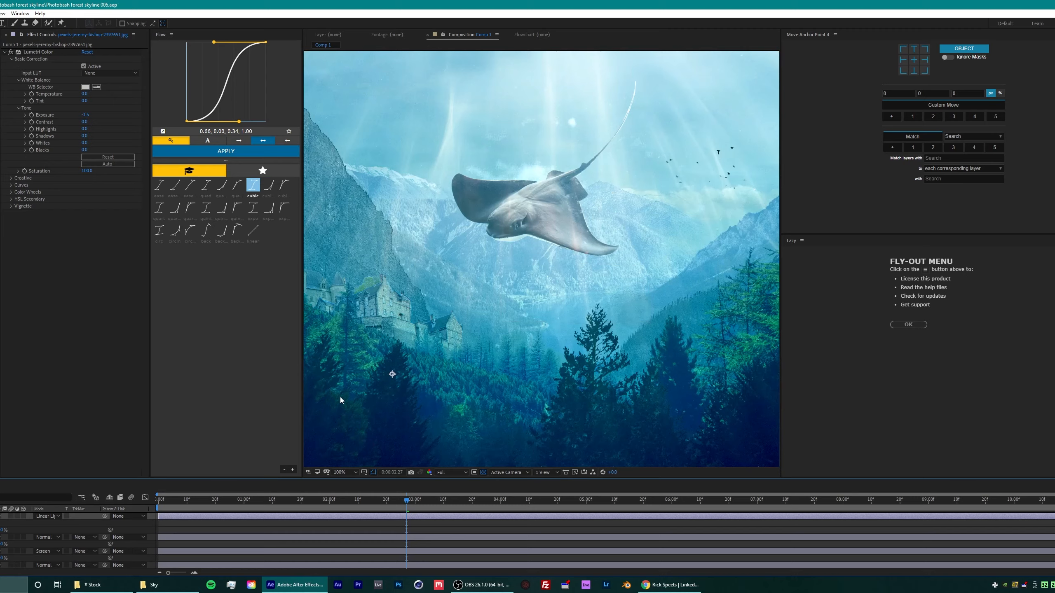
left_click(166, 585)
left_click(101, 585)
left_click(892, 31)
left_click(756, 56)
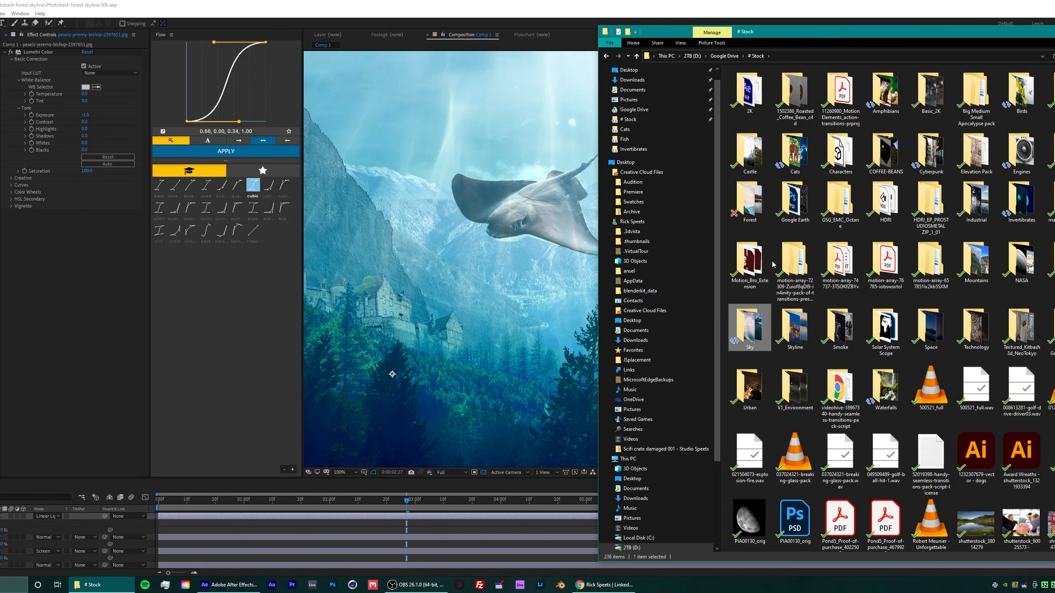
double_click(1022, 200)
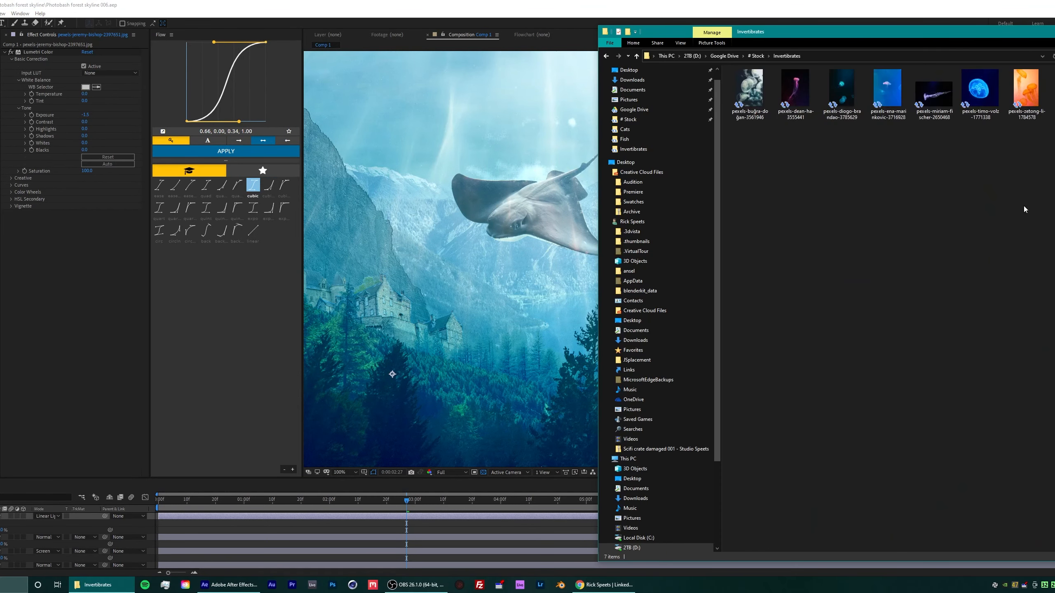
Step: Try adding pink jellyfish photo 3555441 from the Invertibrates folder to the composition and adjusting its scale
left_click_drag(795, 96, 544, 174)
scroll(544, 174, "down", 3)
key("s")
left_click_drag(5, 524, 13, 523)
scroll(541, 259, "up", 3)
scroll(529, 231, "down", 1)
Step: Position the pink jellyfish and try keying out its background using Composite Brush in Replace Alpha mode
left_click_drag(529, 231, 532, 266)
key("ctrl+space")
type("comp")
key("Return")
scroll(533, 267, "up", 1)
left_click(109, 80)
left_click(102, 199)
left_click_drag(650, 176, 640, 250)
scroll(440, 475, "down", 2)
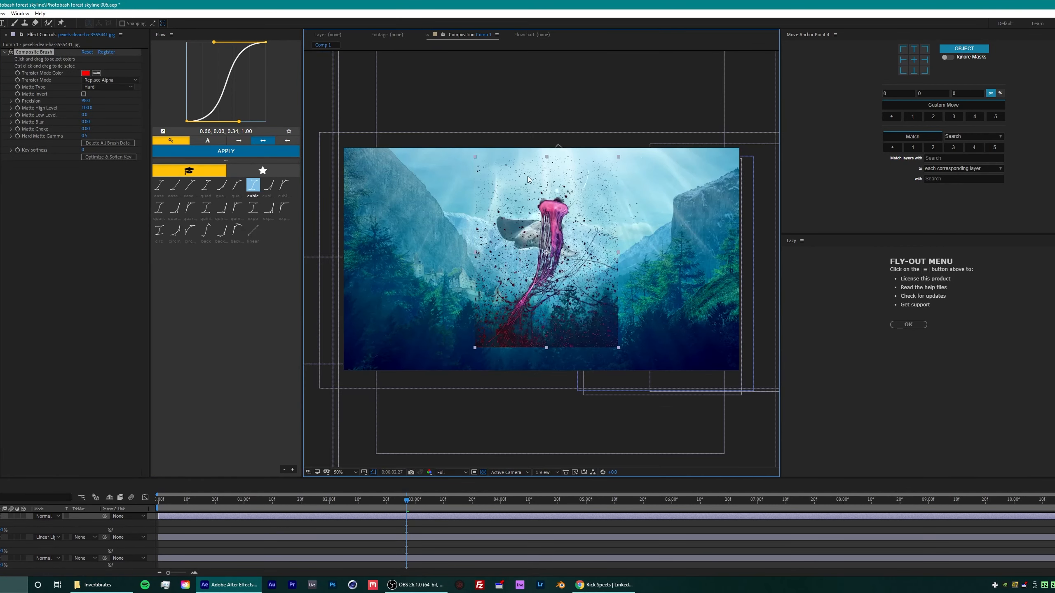
Step: Set the pink jellyfish key's Matte High Level to 45 and Matte Choke to 5
left_click_drag(87, 108, 66, 107)
scroll(518, 248, "up", 1)
scroll(518, 248, "down", 1)
scroll(518, 248, "up", 1)
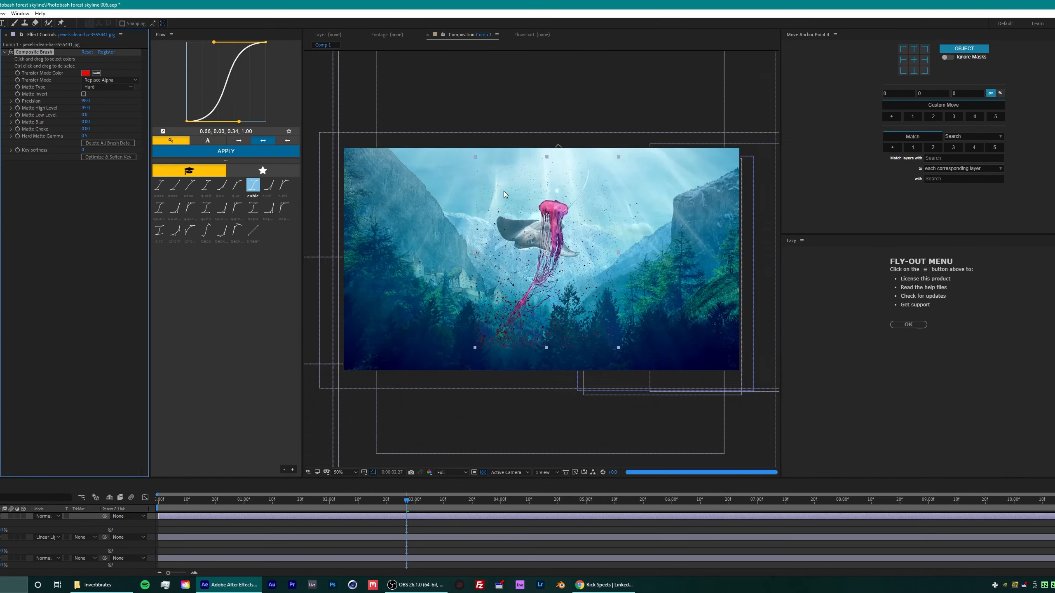
left_click(87, 129)
type("5")
key("Tab")
scroll(511, 234, "down", 1)
scroll(510, 234, "up", 1)
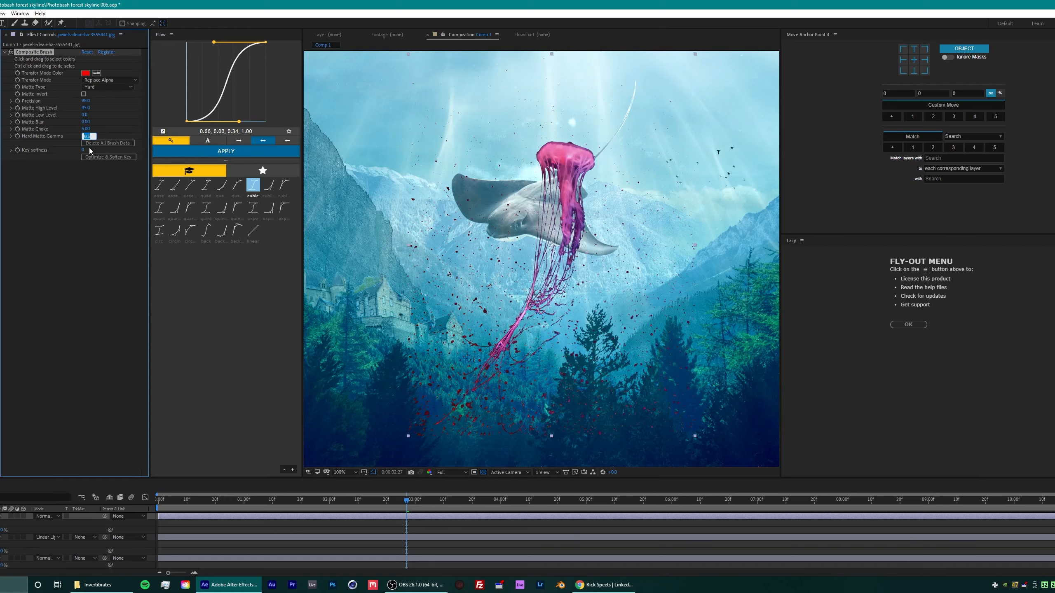
Step: Try another matte type, reset Composite Brush, and try keying the pink jellyfish's background again
left_click(108, 87)
left_click(116, 129)
left_click(107, 87)
left_click(88, 52)
left_click(112, 80)
left_click(109, 169)
left_click_drag(635, 107, 633, 379)
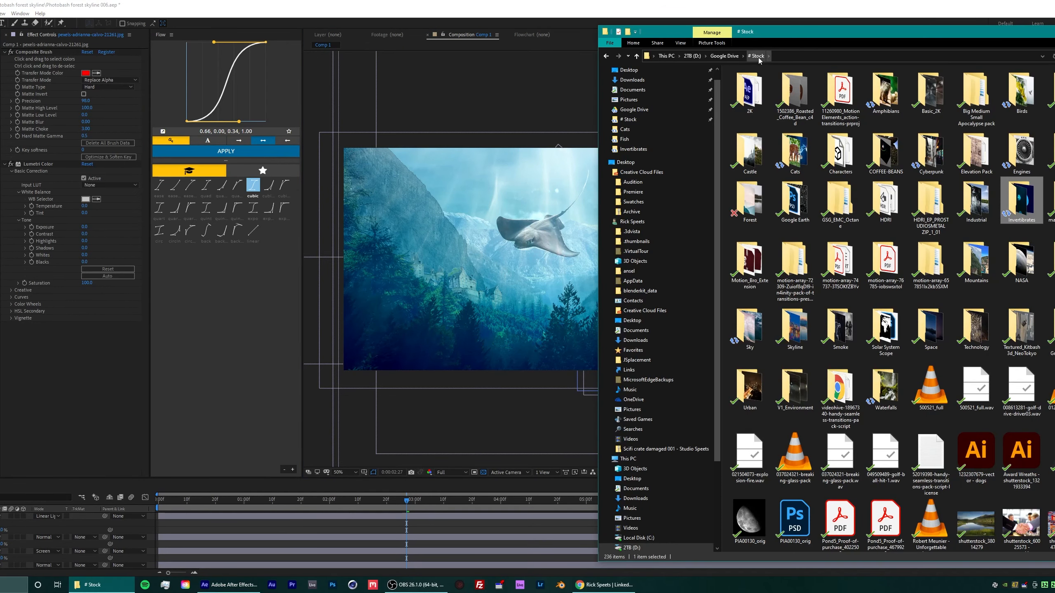
Step: Preview jellyfish group photo 3561946 from the Invertibrates folder, add it on top, and scale and place it over the castle side
key("Return")
double_click(756, 112)
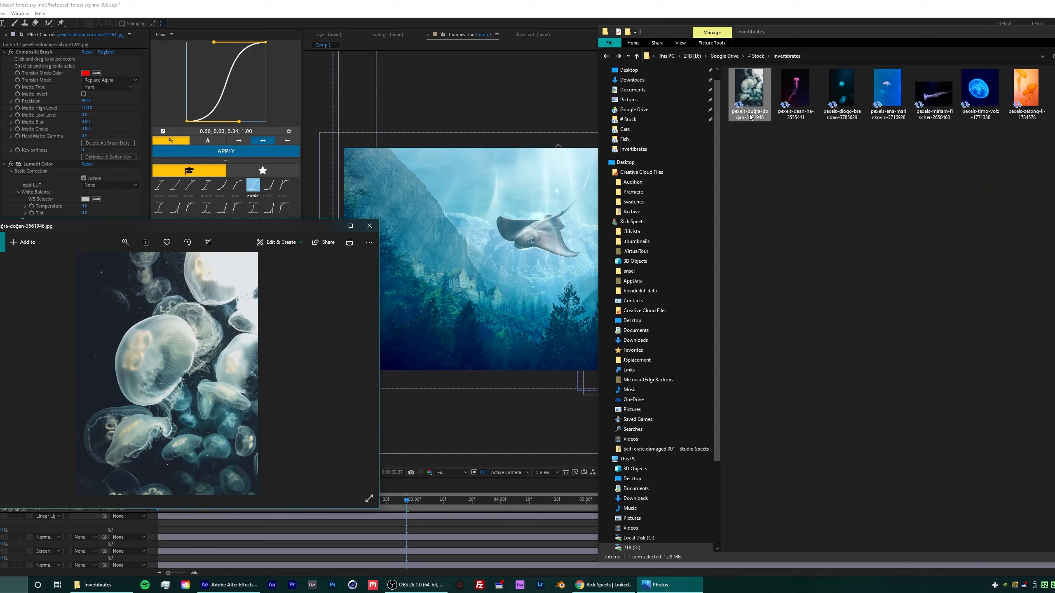
left_click(369, 227)
left_click_drag(749, 91, 84, 516)
key("s")
mouse_move(535, 266)
left_mouse_down()
mouse_move(460, 214)
mouse_move(444, 280)
left_mouse_up()
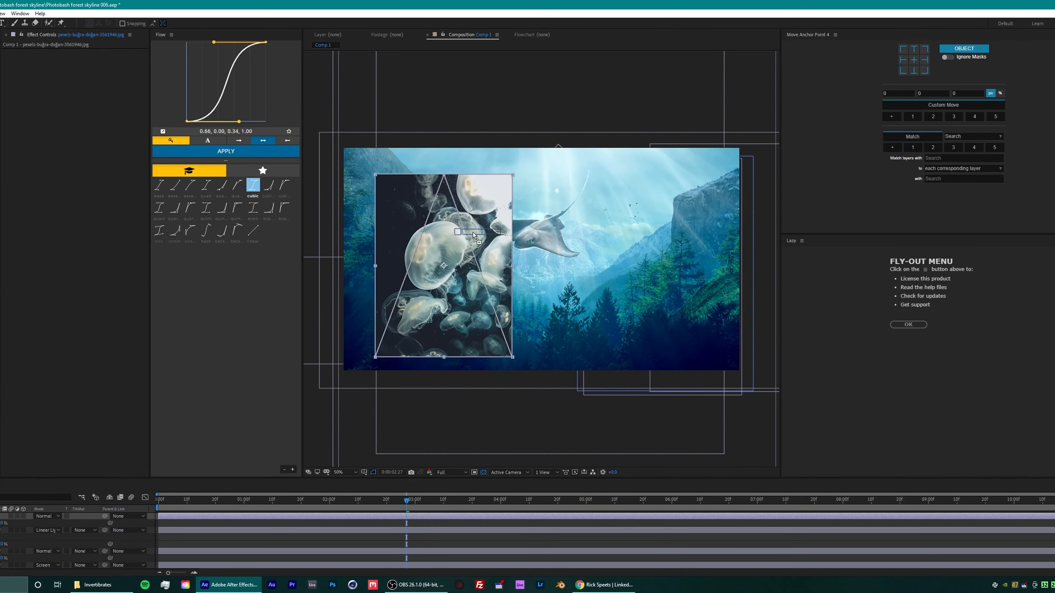
Step: Try Composite Brush keying and another blending mode on the jellyfish group photo, undo the mode, and delete the effect
left_click(107, 87)
left_click(95, 113)
mouse_move(386, 208)
left_mouse_down()
mouse_move(369, 251)
mouse_move(447, 183)
left_mouse_up()
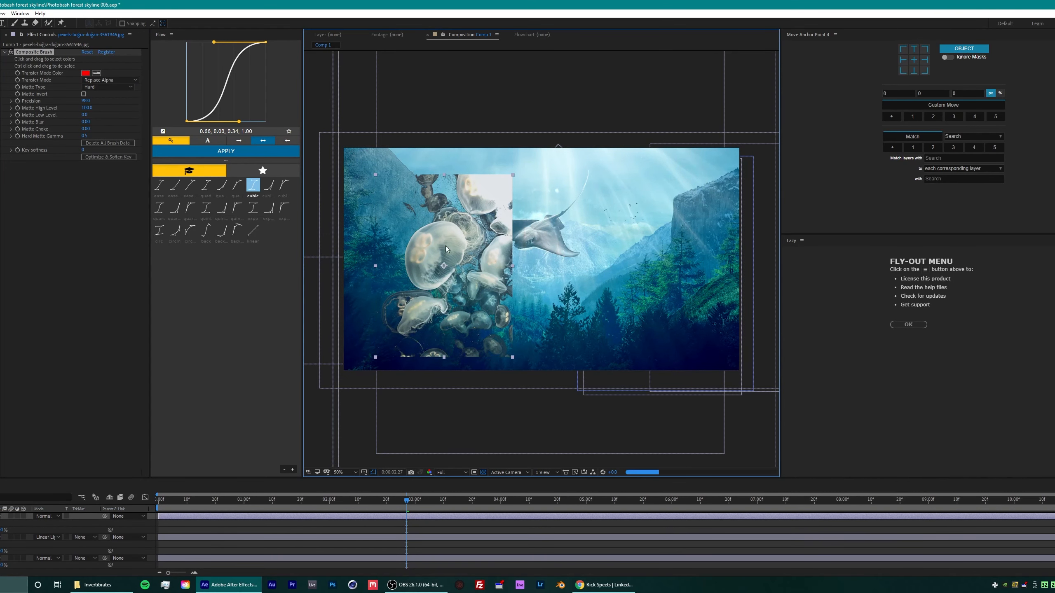
left_click(46, 516)
left_click(60, 333)
key("ctrl+z")
left_click(34, 52)
key("Delete")
Step: Draw a Pen mask around the large jellyfish in the group photo to isolate it
scroll(415, 249, "up", 2)
left_click_drag(374, 250, 735, 246)
key("g")
left_click(374, 192)
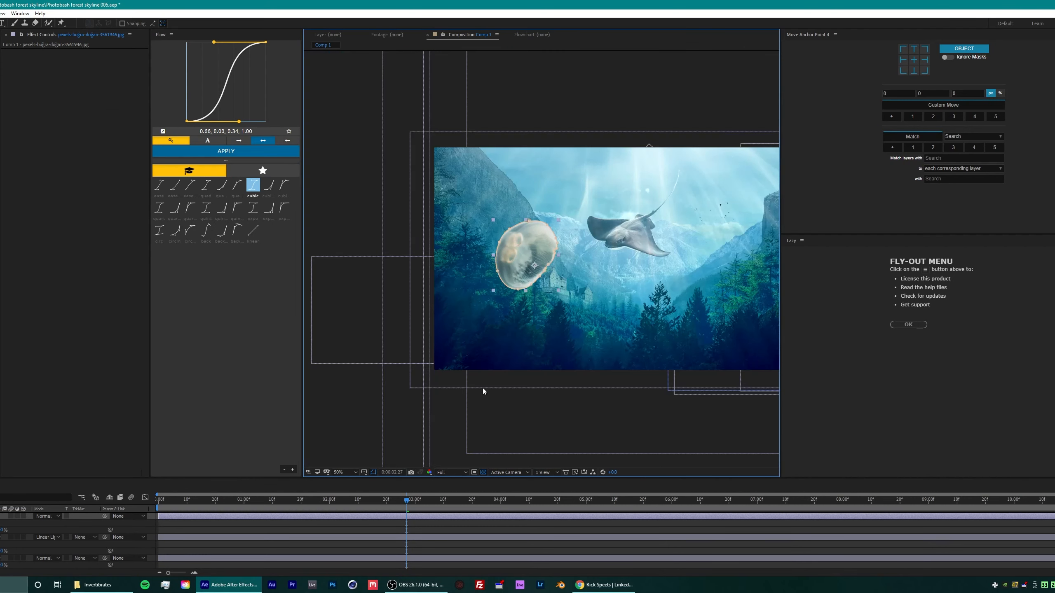
left_click(483, 388)
Step: Place the masked jellyfish layer beneath the light rays, rotate it, and move it beyond the stingray toward the right cliff
left_click(1, 517)
left_click_drag(526, 255, 725, 220)
mouse_move(2, 537)
left_mouse_down()
mouse_move(2, 514)
mouse_move(1, 545)
left_mouse_up()
left_click(1, 537)
key("t")
left_click(0, 166)
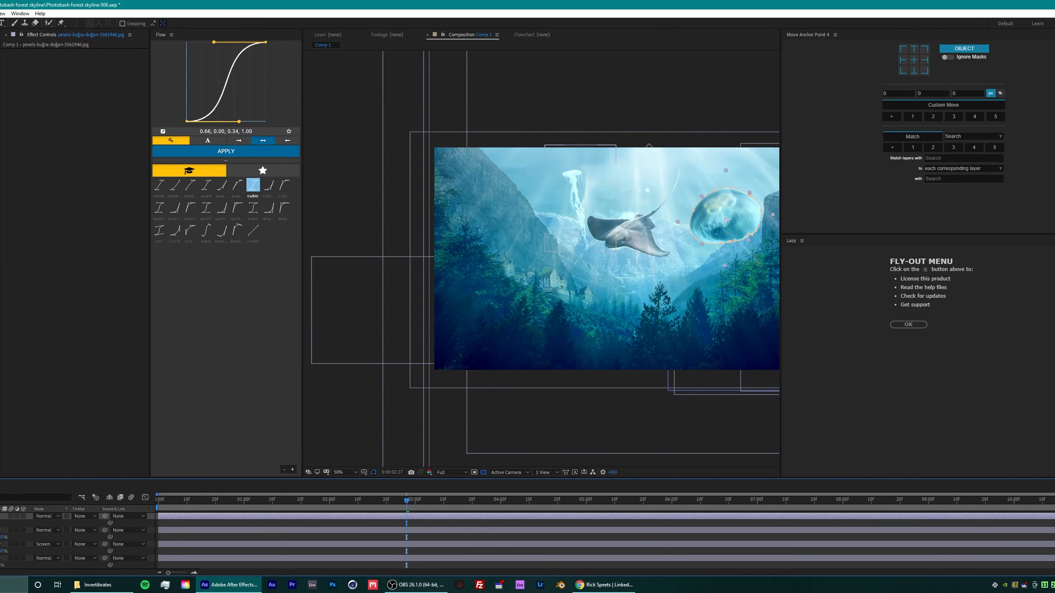
Step: Parent the white Screen-mode jellyfish to the masked jellyfish, align its tentacles below the bell, and scale the pair down
left_click(573, 179)
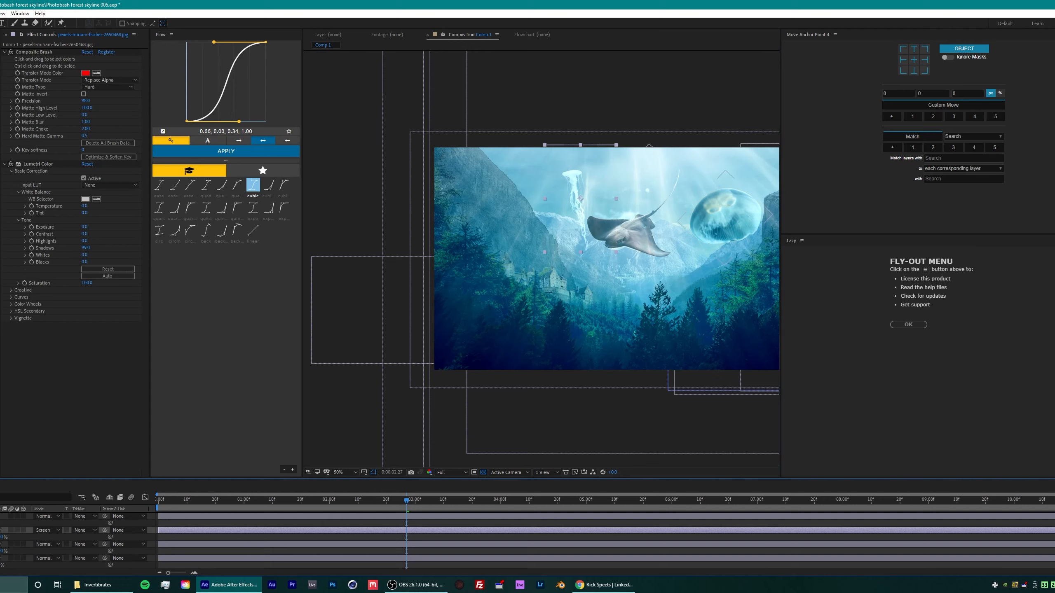
left_click_drag(104, 552, 0, 540)
left_click_drag(562, 222, 734, 242)
left_click_drag(1, 558, 8, 558)
left_click_drag(686, 286, 691, 300)
left_click_drag(1, 544, 0, 544)
left_click(478, 426)
left_click_drag(721, 279, 627, 272)
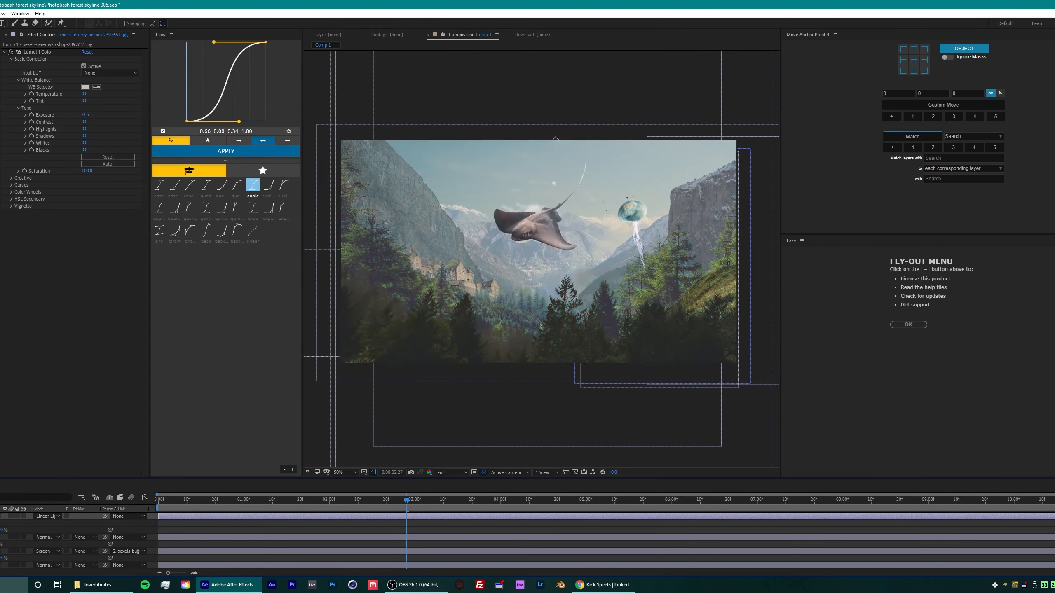
Step: Move the combined jellyfish into the sky above the castle, beside the stingray
left_click(1, 537)
left_click(639, 405)
left_click_drag(633, 212, 621, 265)
left_click(0, 537)
left_click(507, 402)
Step: Save the project as a new version named Photobash forest skyline 007
key("ctrl+shift+s")
key("End")
key("BackSpace")
key("BackSpace")
key("BackSpace")
key("BackSpace")
key("BackSpace")
type("7")
key("Return")
scroll(450, 160, "up", 1)
scroll(451, 163, "up", 1)
scroll(622, 268, "down", 2)
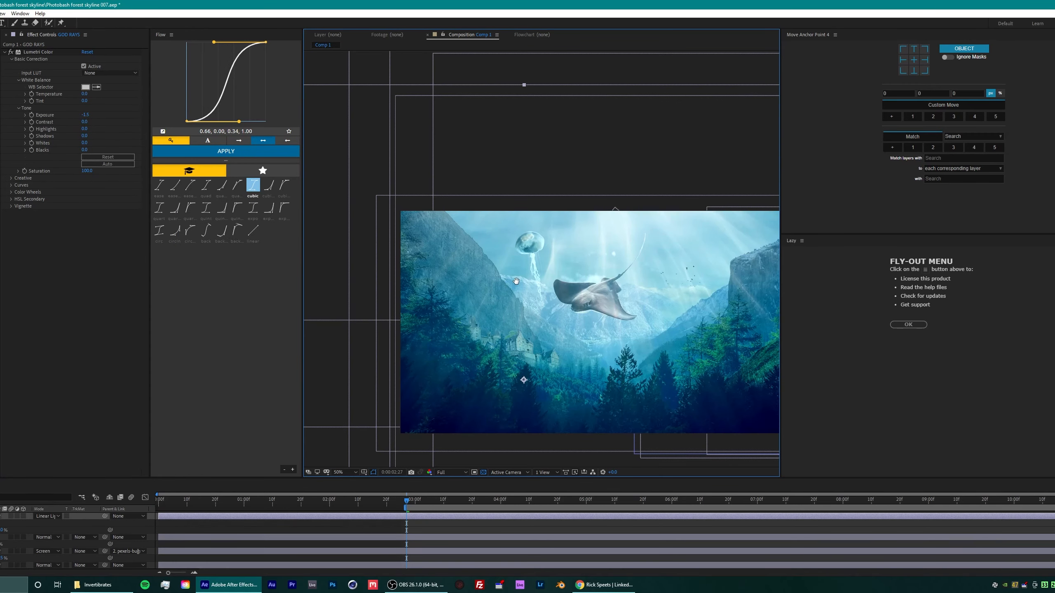
Step: Place four Puppet pins around the bell of the masked jellyfish
left_click(1, 538)
left_click(61, 23)
scroll(543, 261, "up", 1)
left_click(516, 209)
left_click(520, 241)
left_click(495, 235)
scroll(541, 248, "down", 1)
scroll(543, 249, "up", 1)
Step: Keyframe the bell's Puppet pins, reshaping the bell at 1 second
key("u")
scroll(323, 544, "down", 2)
left_click_drag(332, 479, 347, 349)
scroll(348, 434, "up", 2)
left_click(244, 370)
left_click(539, 155)
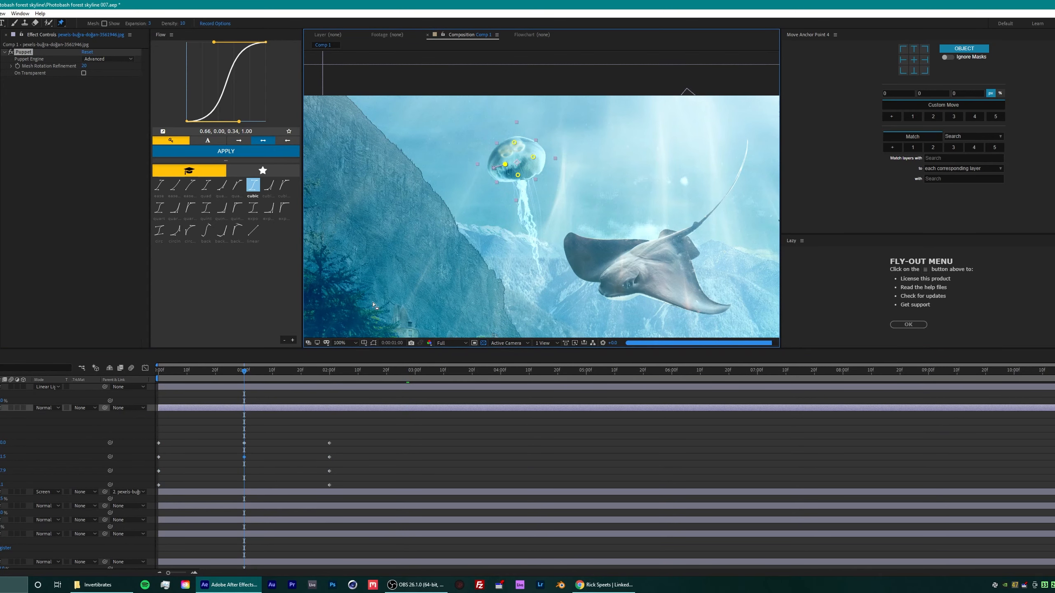
scroll(547, 189, "down", 1)
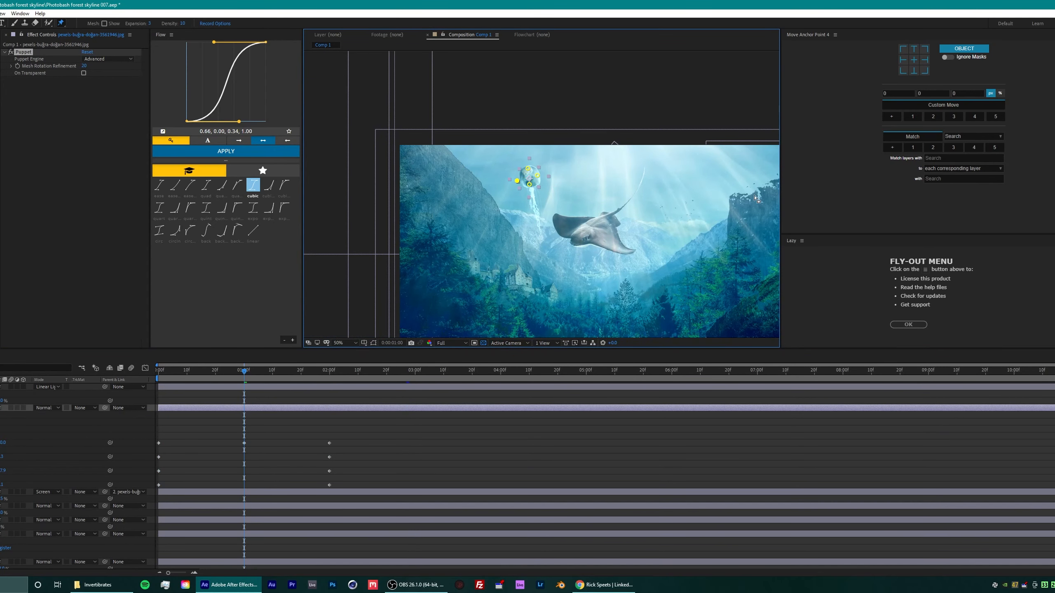
left_click(575, 343)
left_click(592, 362)
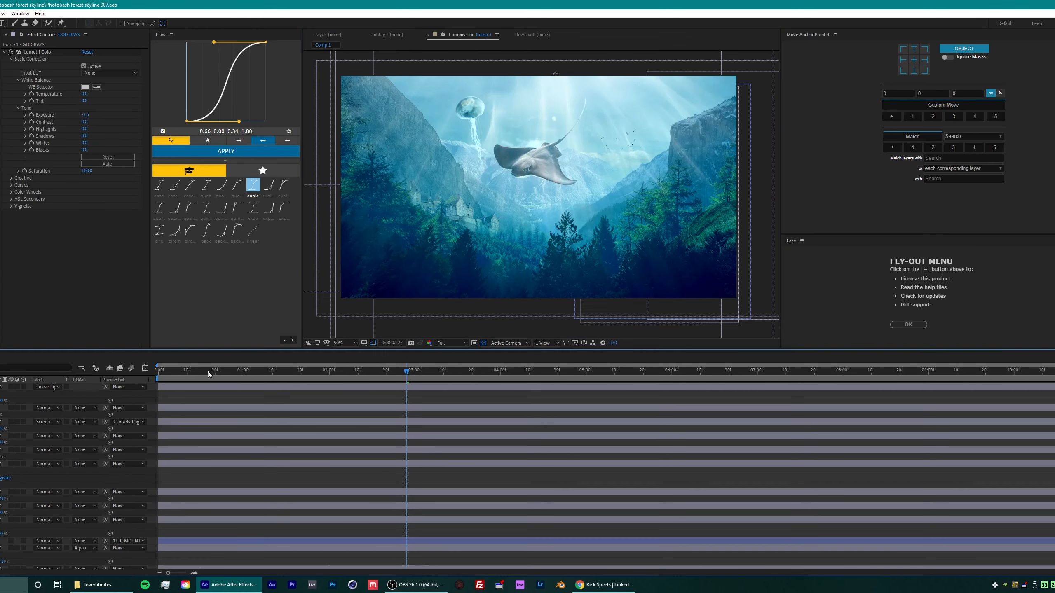
Step: Place four Puppet pins around the edge of the masked jellyfish's bell and show their keyframes
scroll(461, 119, "up", 3)
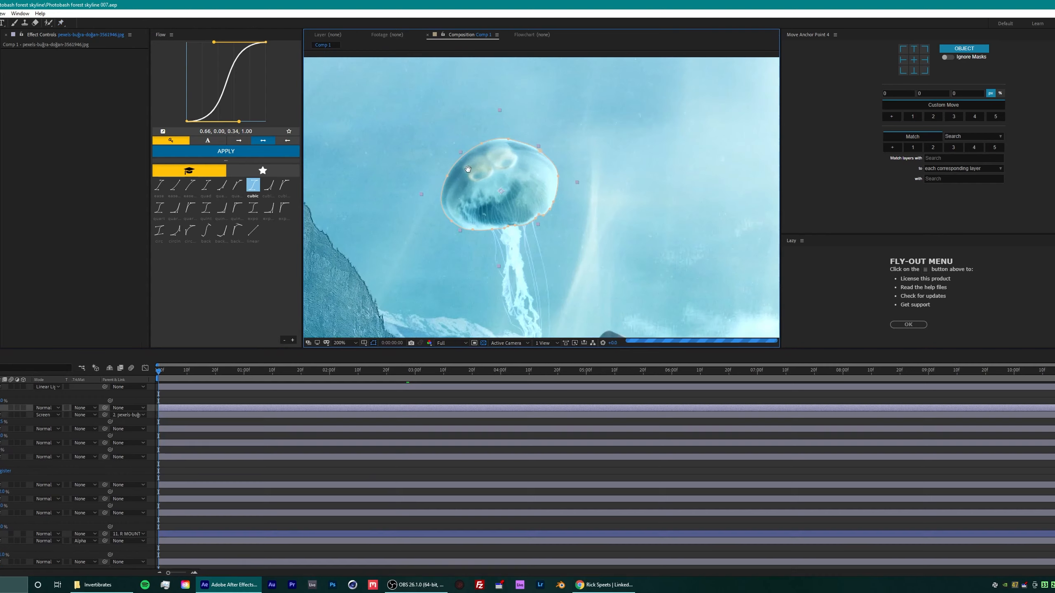
left_click(492, 150)
key("u")
Step: Keyframe the bell's pins at 2 seconds and squeeze them inward at 1 second to make a swimming pulse
left_click_drag(280, 372, 318, 374)
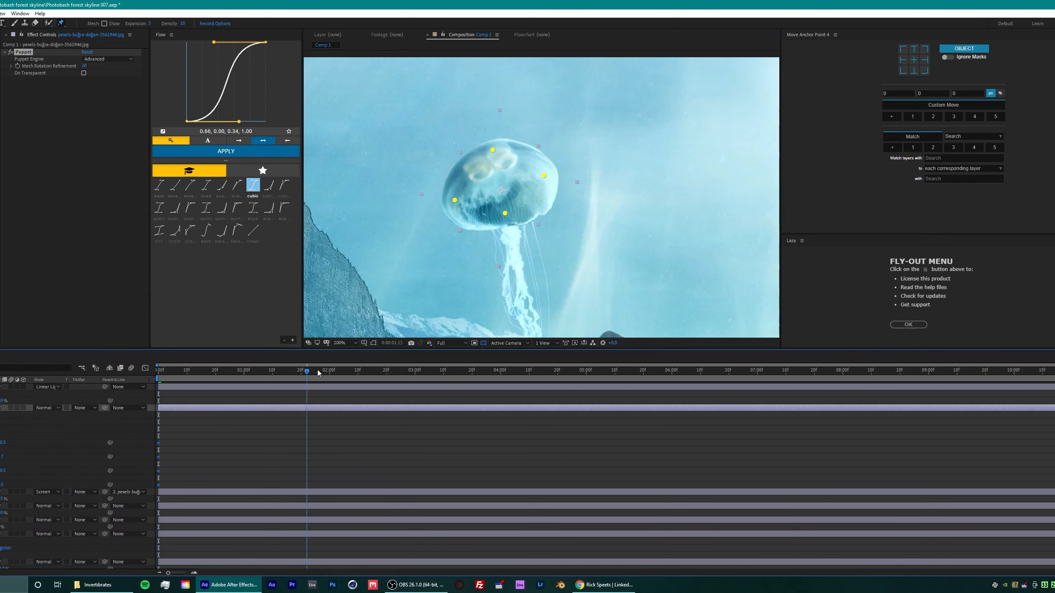
left_click_drag(455, 200, 476, 196)
left_click_drag(544, 176, 527, 182)
left_click_drag(492, 150, 495, 162)
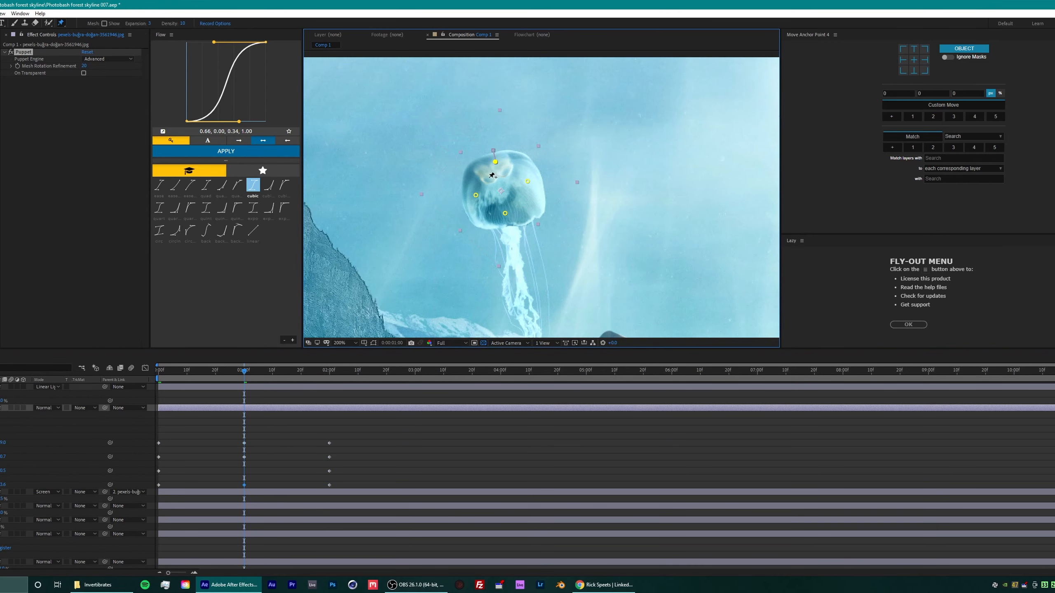
left_click_drag(505, 214, 506, 219)
Step: Activate the Lazy extension's curve and apply easing to all of the bell's Puppet pin keyframes
left_click_drag(245, 371, 159, 371)
left_click_drag(349, 433, 150, 491)
left_click(908, 325)
left_click(883, 256)
left_click_drag(964, 234, 970, 191)
left_click(434, 372)
key("F9")
Step: Save the project as a new version named Photobash forest skyline 008
left_click(180, 371)
scroll(546, 206, "down", 2)
key("ctrl+shift+s")
key("Right")
key("BackSpace")
type("8")
key("Return")
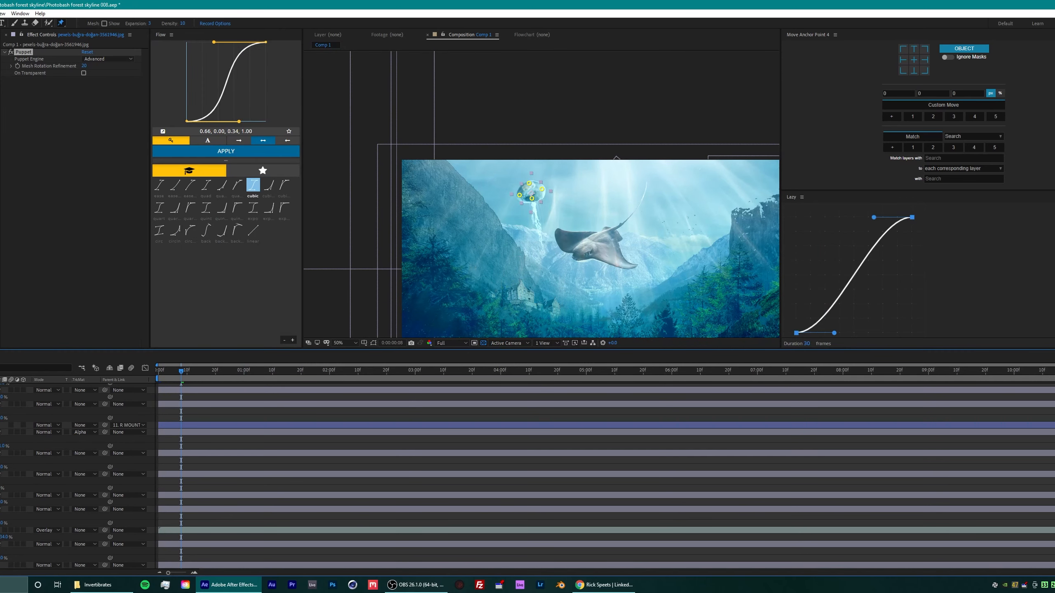
Step: Select the Composite Brush effect on the R MOUNTAIN layer and set the preview resolution to Quarter
left_click(1, 432)
left_click(12, 52)
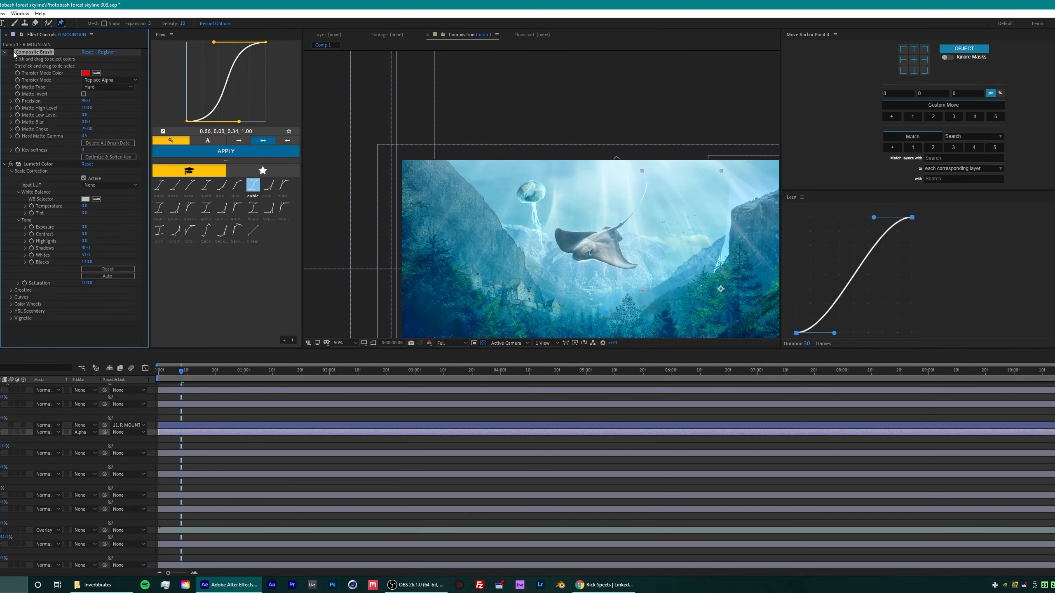
left_click(217, 372)
left_click(452, 343)
left_click(451, 389)
Step: Preview the jellyfish bell's pulse up close from the start of the composition
left_click(159, 371)
key("space")
scroll(320, 400, "up", 8)
scroll(363, 341, "up", 2)
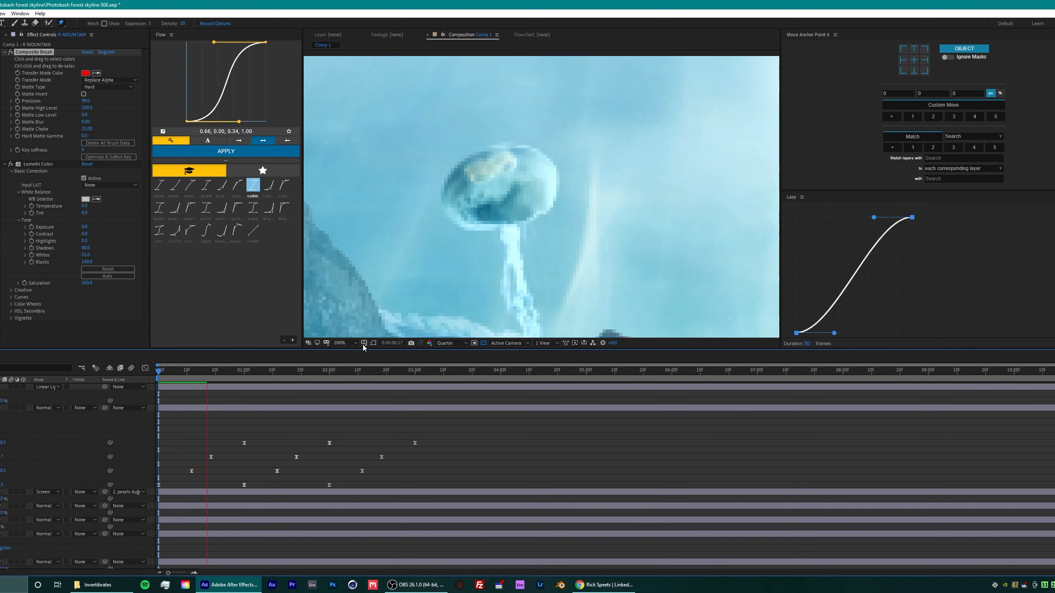
scroll(364, 341, "down", 1)
key("space")
Step: Set the Lazy duration to 0 frames, realign the bell's pin keyframes to the start, and preview the pulse
left_click_drag(433, 433, 124, 494)
left_click(807, 343)
type("0")
left_click_drag(246, 444, 157, 450)
key("Home")
key("space")
Step: Adjust the bell's Puppet pins at 1 second to refine the squeezed shape
left_click(206, 431)
left_click_drag(312, 371, 244, 381)
left_click_drag(535, 187, 499, 204)
Step: Copy the 1-second pin keyframes to just before 3 seconds and vary the bell's squeezed shape there
left_click_drag(244, 371, 325, 371)
left_click_drag(267, 423, 240, 484)
key("ctrl+c")
left_click(403, 371)
key("ctrl+v")
left_click(515, 178)
left_click_drag(540, 194, 495, 201)
left_click(518, 178)
Step: Copy the first set of pin keyframes to 0:00:03:20 to close the bell's pulse cycle
left_click_drag(388, 373, 157, 372)
left_click_drag(176, 437, 157, 489)
key("ctrl+c")
left_click_drag(424, 371, 471, 371)
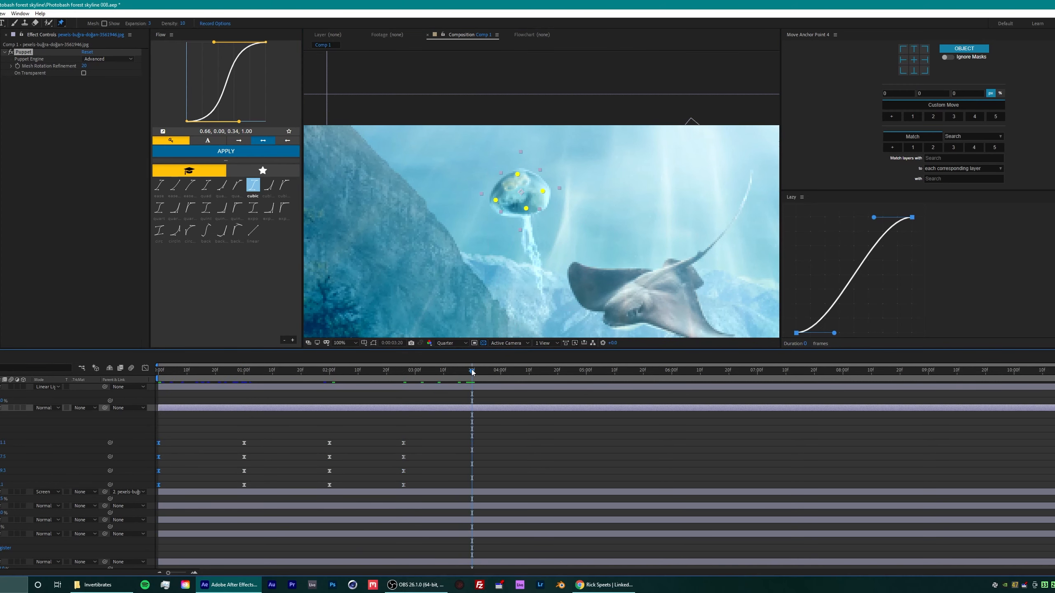
key("ctrl+v")
Step: Add the expression loopOut("cycle") to the first Puppet pin's position
left_click(0, 443, "alt")
type("loopo")
left_click(0, 457)
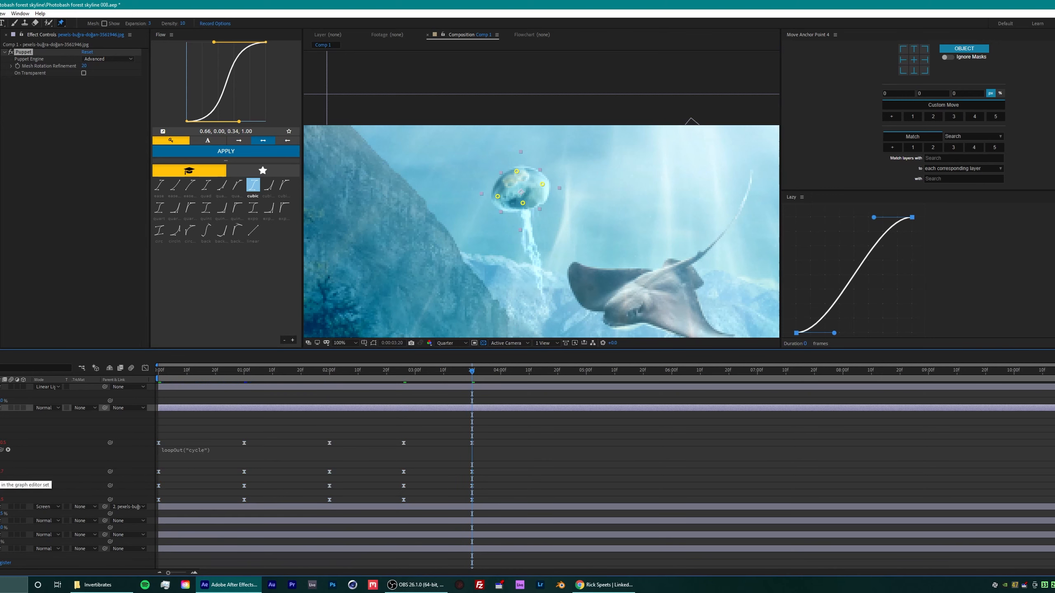
left_click(0, 471, "alt")
key("ctrl+z")
key("ctrl+z")
key("ctrl+z")
left_click(0, 457, "alt")
left_click(0, 443, "alt")
left_click(0, 443, "alt")
left_click(0, 443, "alt")
key("ctrl+z")
key("ctrl+z")
Step: Paste the loopOut("cycle") expression into the position of the remaining three Puppet pins
left_click_drag(203, 371, 717, 389)
left_click(0, 472, "alt")
left_click(0, 471, "alt")
key("ctrl+v")
left_click(0, 487)
left_click(0, 500, "alt")
key("ctrl+v")
left_click(0, 516)
left_click(0, 529, "alt")
key("ctrl+v")
Step: Preview the looping bell pulse from several points and check its pin keyframes just before 3 seconds
left_click(202, 372)
key("space")
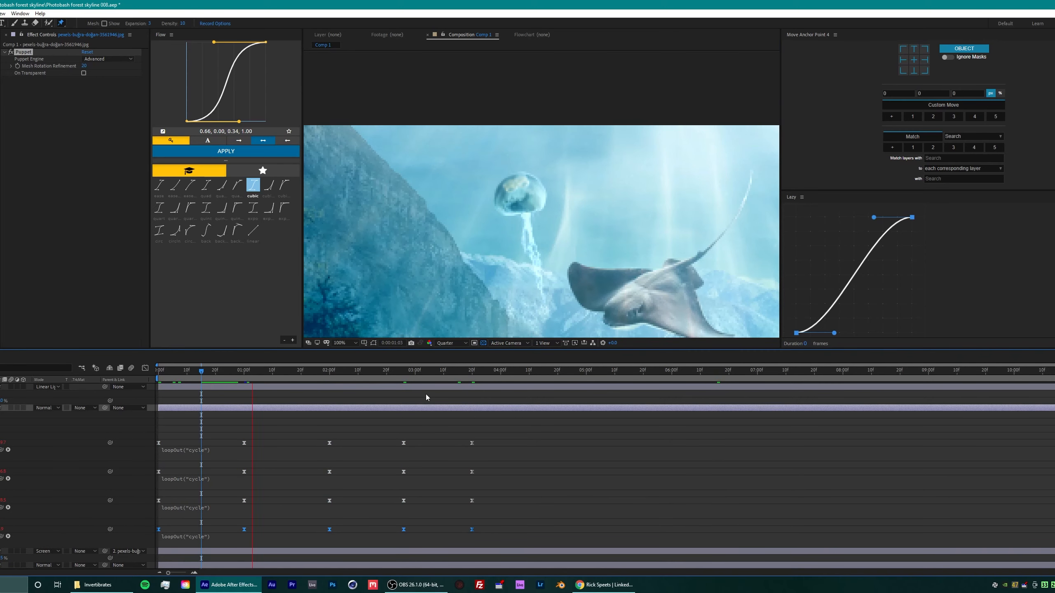
left_click(503, 430)
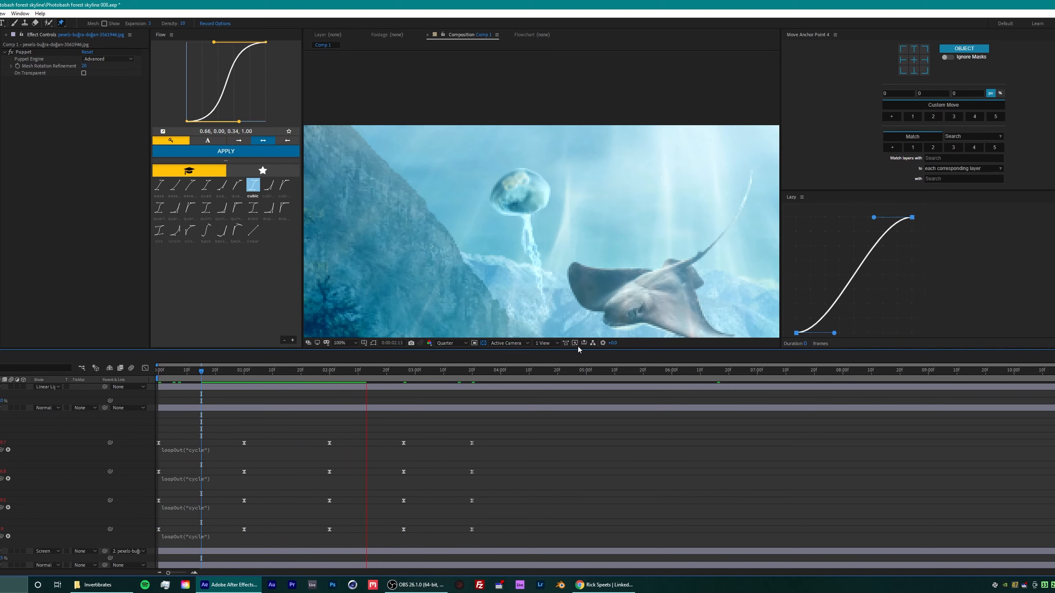
key("space")
left_click_drag(387, 433, 417, 538)
left_click(399, 376, "shift")
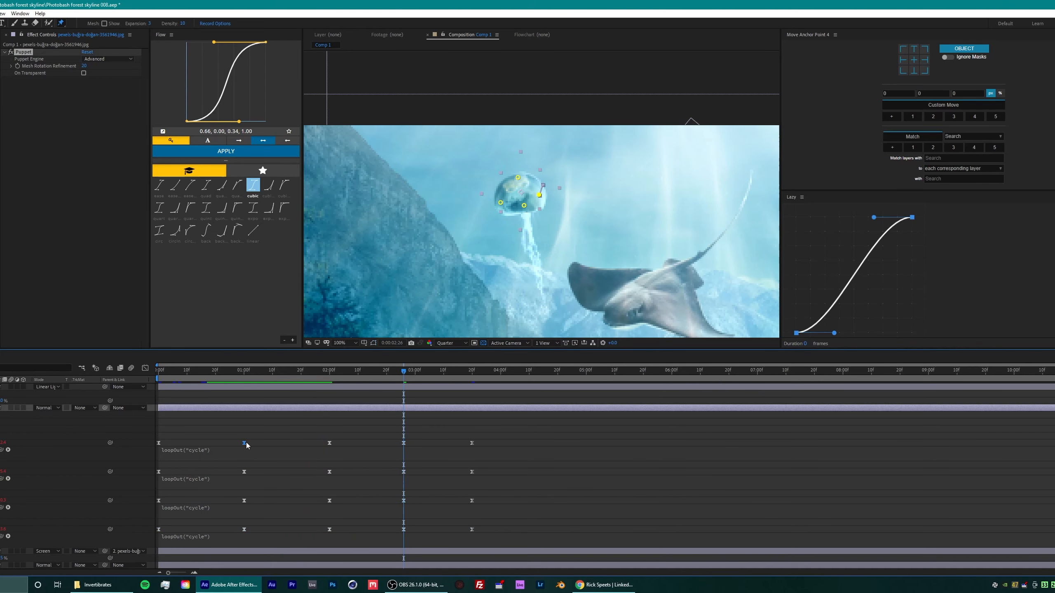
left_click(328, 371)
key("space")
key("space")
left_click(159, 372)
key("space")
Step: Select the Screen-mode tentacle layer and move its anchor point up into the jellyfish's bell
key("u")
left_click(3, 415)
key("space")
left_click(3, 429)
left_click(3, 414)
key("y")
left_click_drag(536, 239, 525, 202)
Step: Keyframe the tentacle layer's rotation back and forth at intervals across the timeline to make it sway
left_click(271, 376)
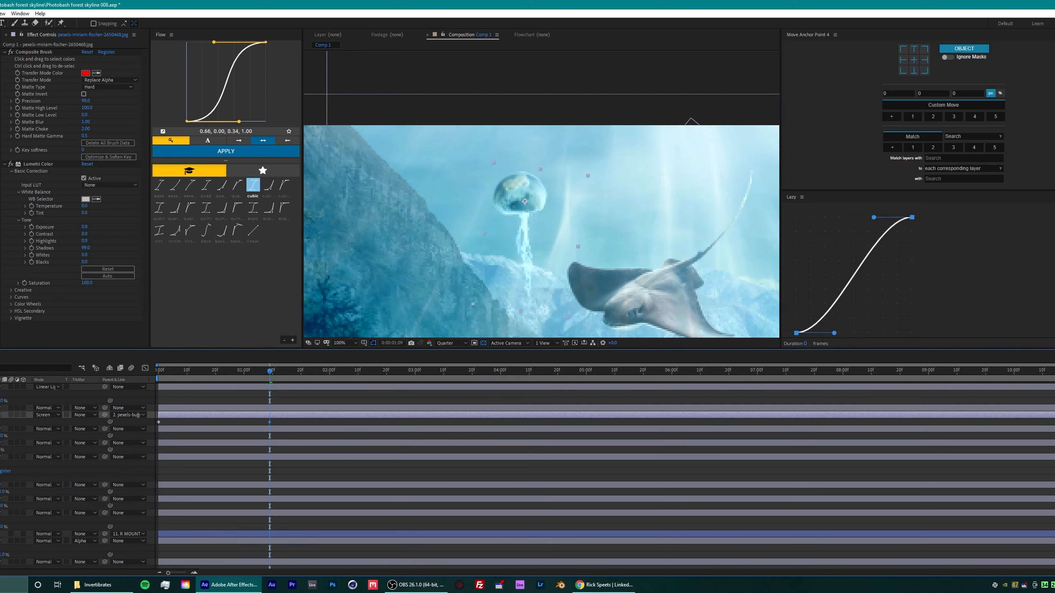
left_click(527, 376)
left_click_drag(4, 422, 9, 423)
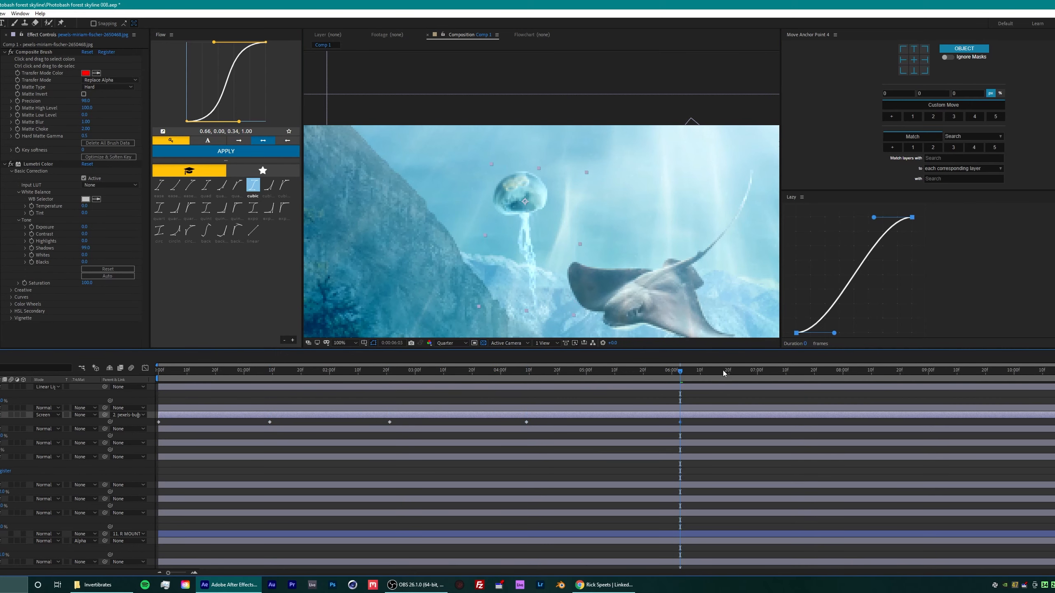
left_click_drag(953, 376, 972, 377)
left_click_drag(3, 422, 9, 423)
Step: Apply the quad easing preset to the tentacle layer's rotation keyframes and save the project
left_click(206, 185)
left_click(226, 152)
key("Home")
key("space")
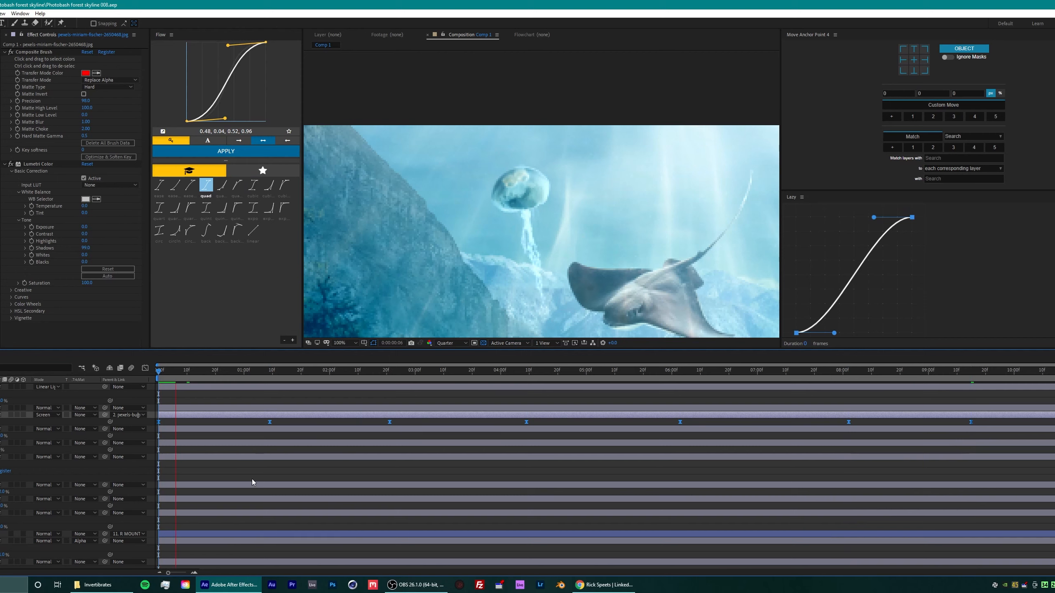
key("space")
key("ctrl+s")
Step: Preview the swaying jellyfish within the wider scene
left_click(518, 284)
key("v")
key("space")
scroll(518, 284, "down", 1)
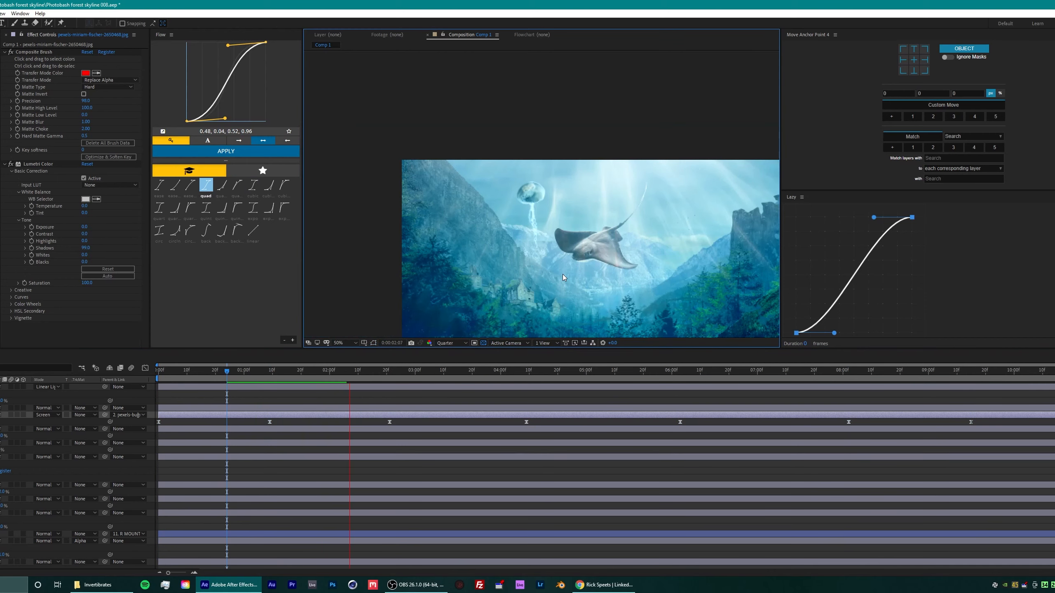
mouse_move(403, 374)
left_mouse_down()
mouse_move(420, 374)
mouse_move(406, 374)
left_mouse_up()
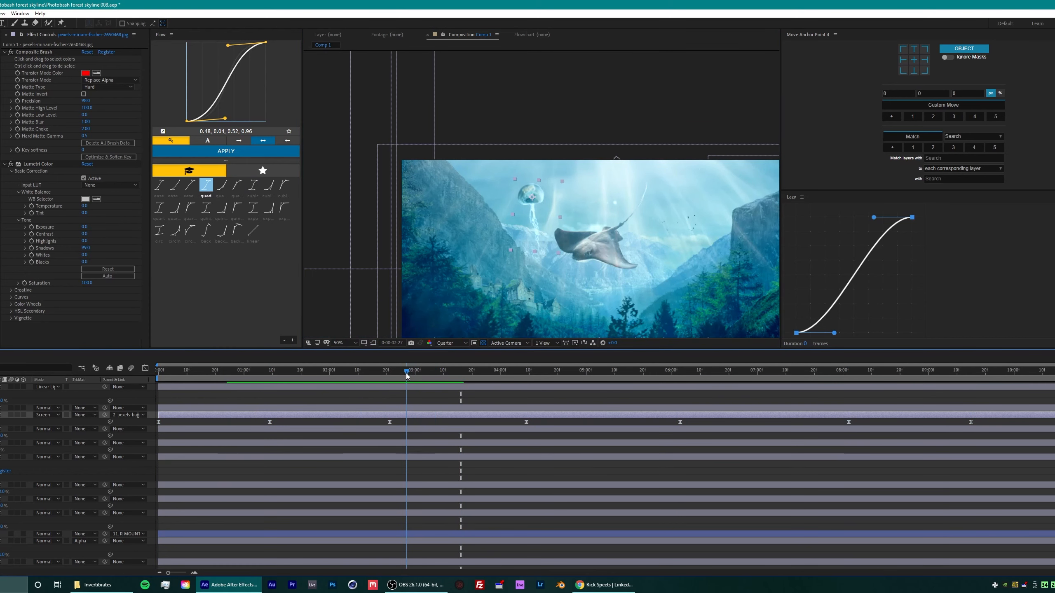
Step: Purge all memory and the disk cache
left_click(1, 13)
mouse_move(3, 188)
left_click(42, 189)
left_click(593, 310)
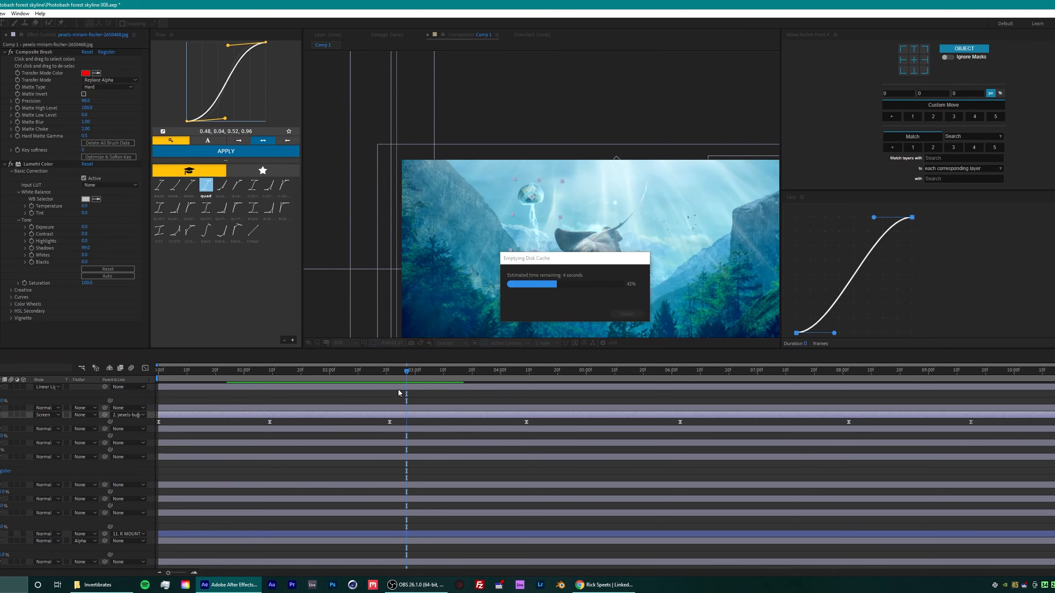
Step: Play back the whole scene from different times to review the jellyfish's movement
key("shift+/")
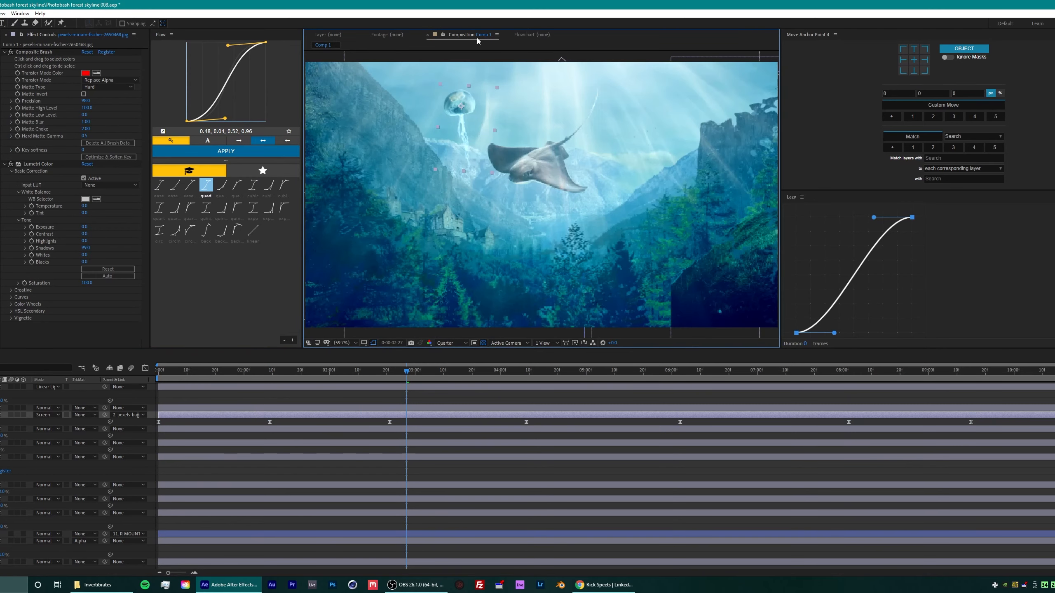
scroll(444, 137, "down", 1)
left_click(356, 371)
left_click_drag(355, 371, 195, 371)
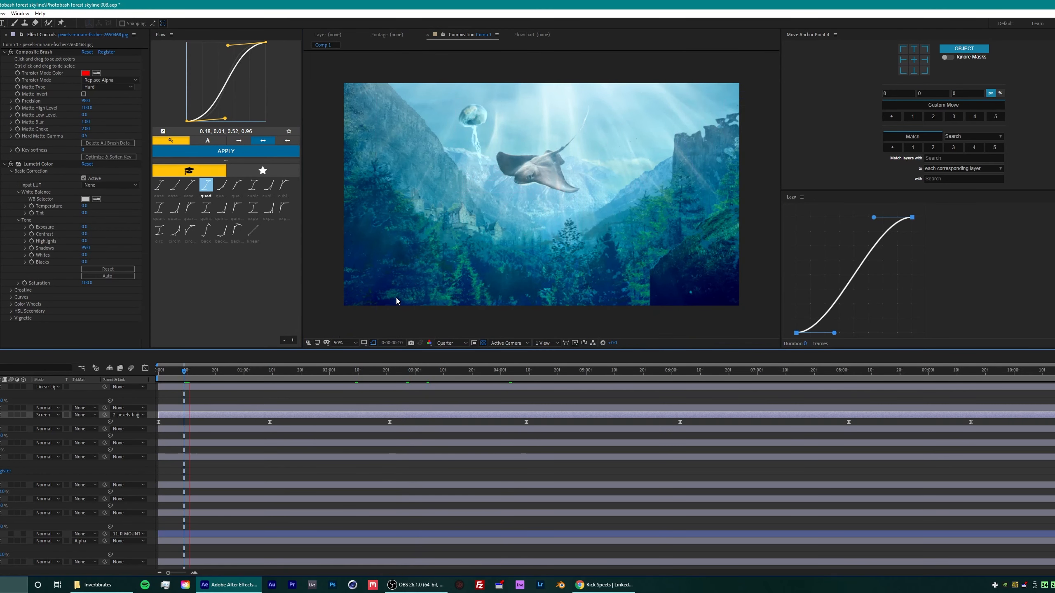
left_click(261, 371)
key("space")
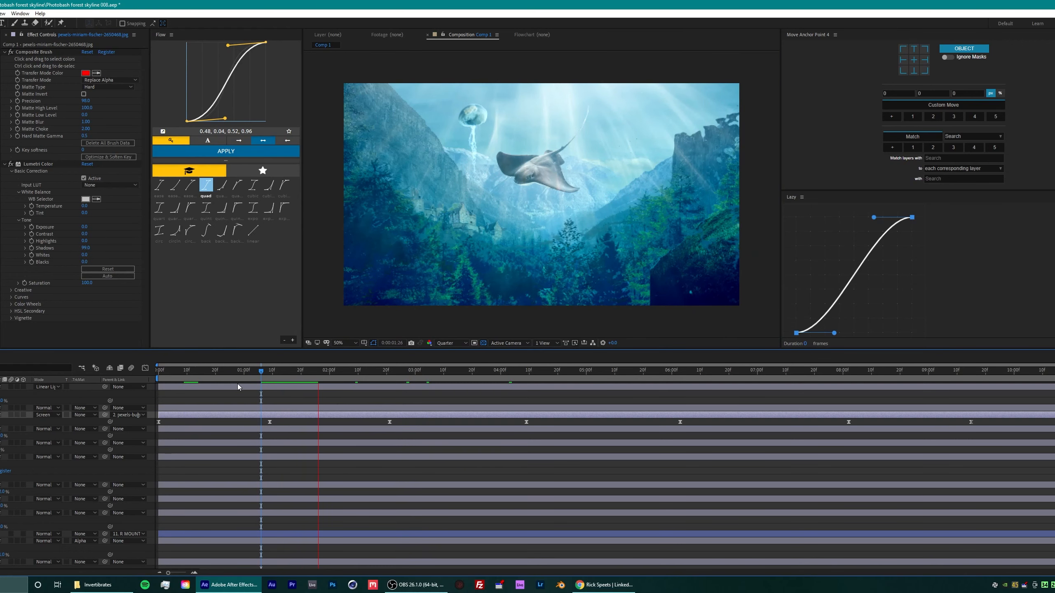
left_click(264, 371)
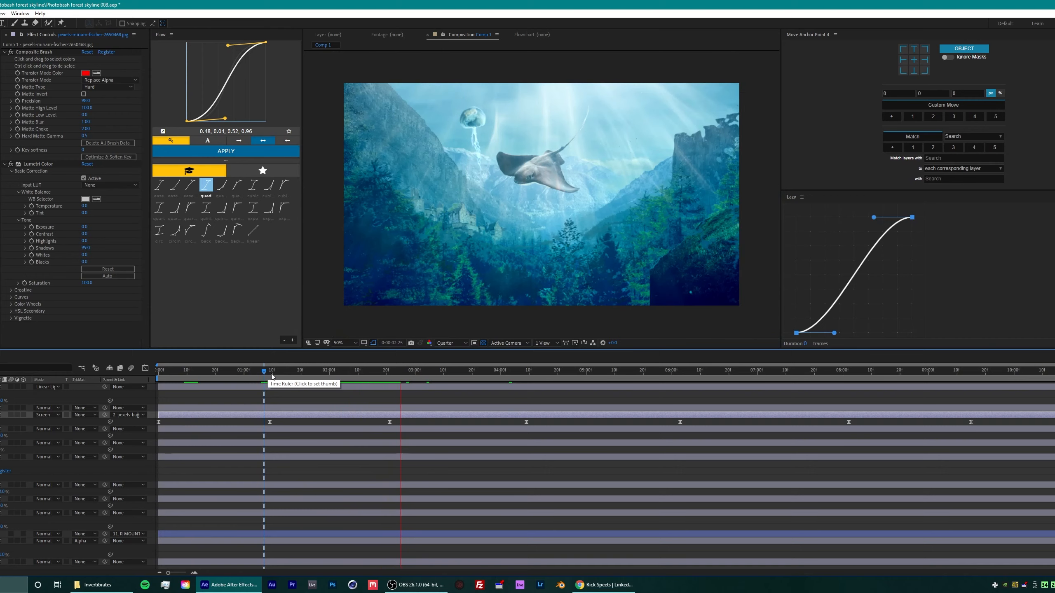
key("space")
Step: Apply the Ripple effect to the tentacle layer and place its center on the jellyfish's bell
key("Return")
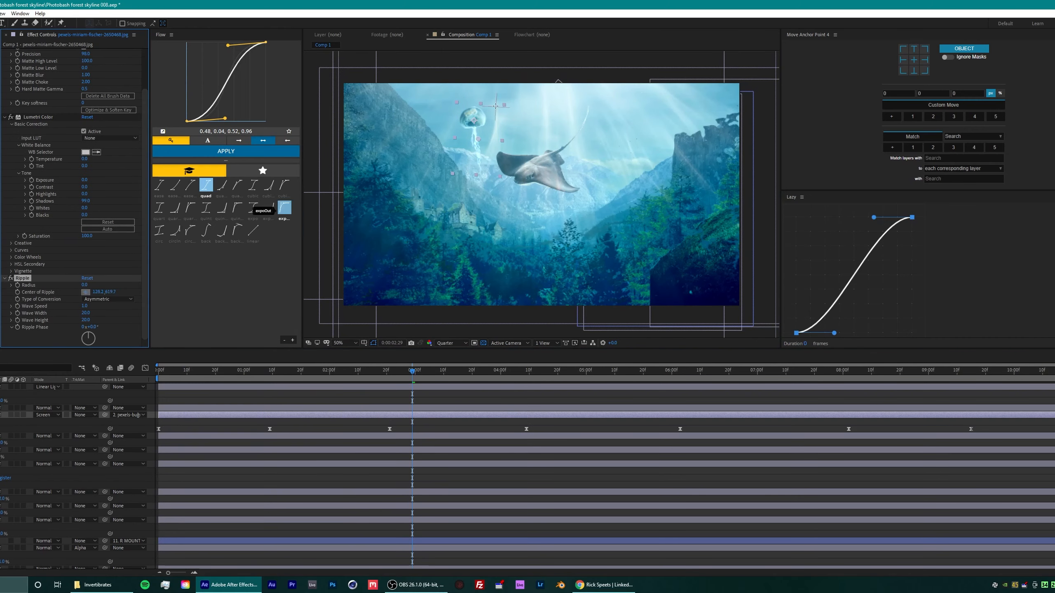
scroll(497, 109, "up", 1)
left_click(447, 111)
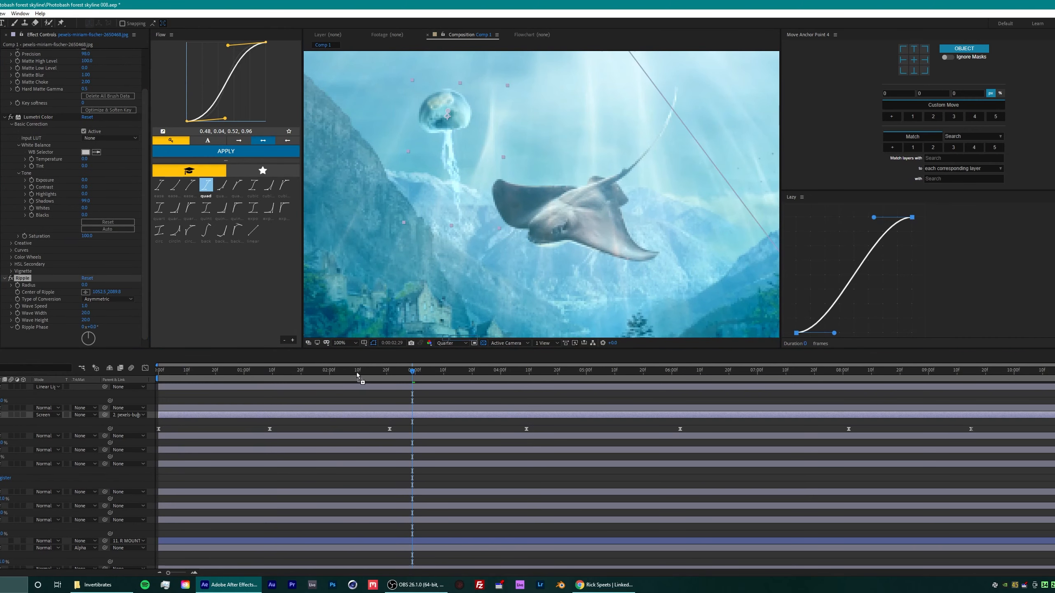
Step: Apply Wave Warp to the tentacle layer and keyframe its Phase from 0 at the start to 1 revolution at the end
left_click_drag(357, 375, 91, 281)
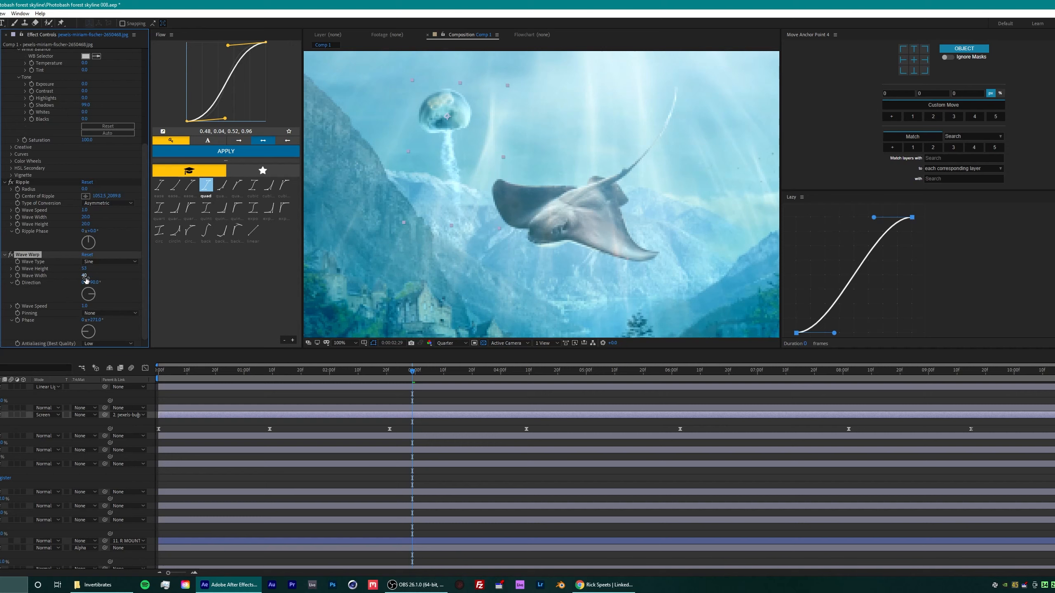
left_click(93, 320)
type("0")
key("Return")
left_click_drag(174, 373, 151, 381)
left_click(18, 321)
left_click_drag(373, 372, 1054, 377)
left_click(84, 320)
type("1")
key("Return")
key("space")
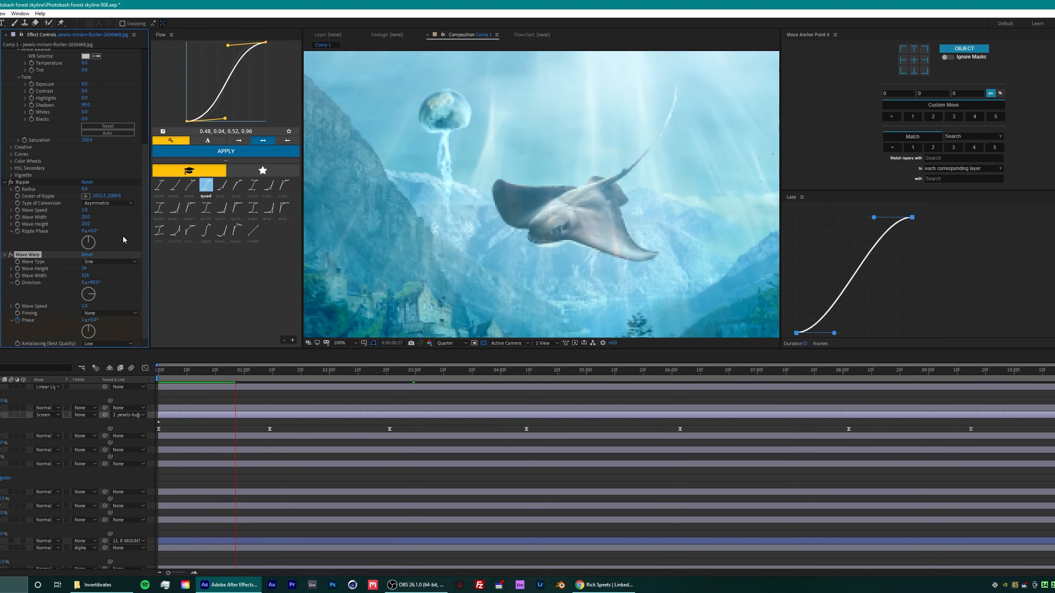
Step: Copy the tentacles' Wave Warp effect to the jellyfish's bell layer and reduce its Wave Height
key("space")
left_click(18, 254)
key("ctrl+c")
key("ctrl+Up")
key("ctrl+v")
key("space")
left_click(85, 94)
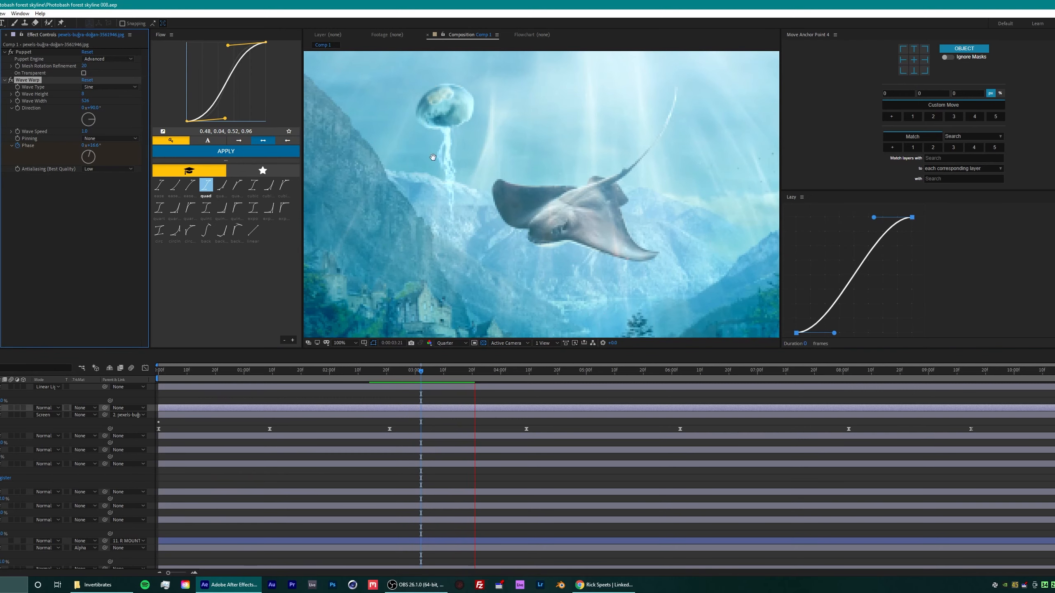
Step: Paste Wave Warp onto the GOD RAYS layer, reduce its Wave Height and set its Direction to 7°, checking the playback
left_click(394, 387)
key("ctrl+v")
scroll(466, 198, "down", 1)
key("space")
left_click_drag(84, 227, 104, 217)
key("space")
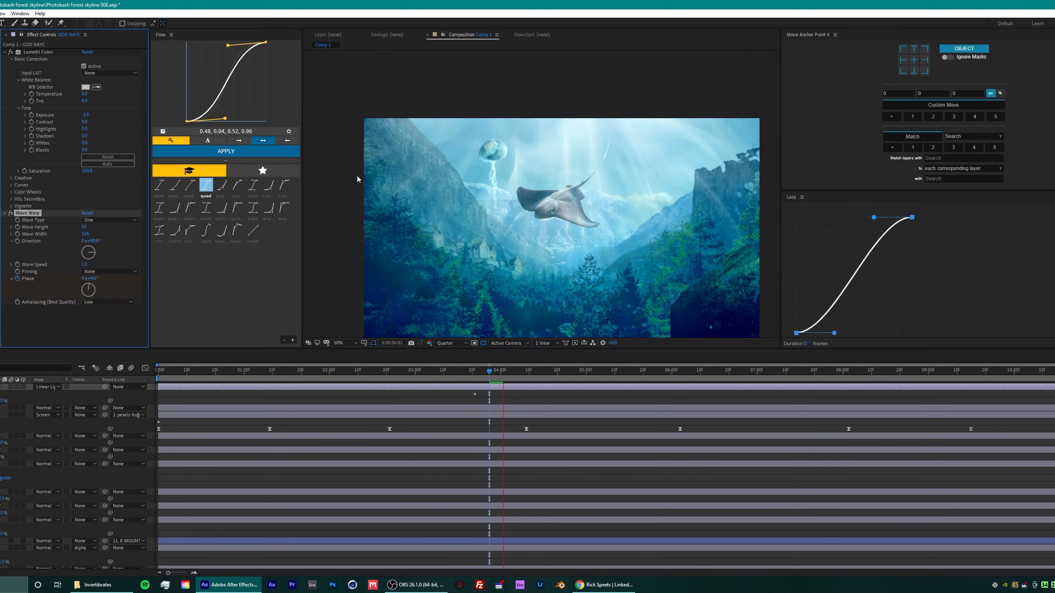
key("space")
mouse_move(90, 256)
left_mouse_down()
mouse_move(108, 241)
mouse_move(90, 244)
left_mouse_up()
key("space")
key("space")
key("space")
key("space")
key("space")
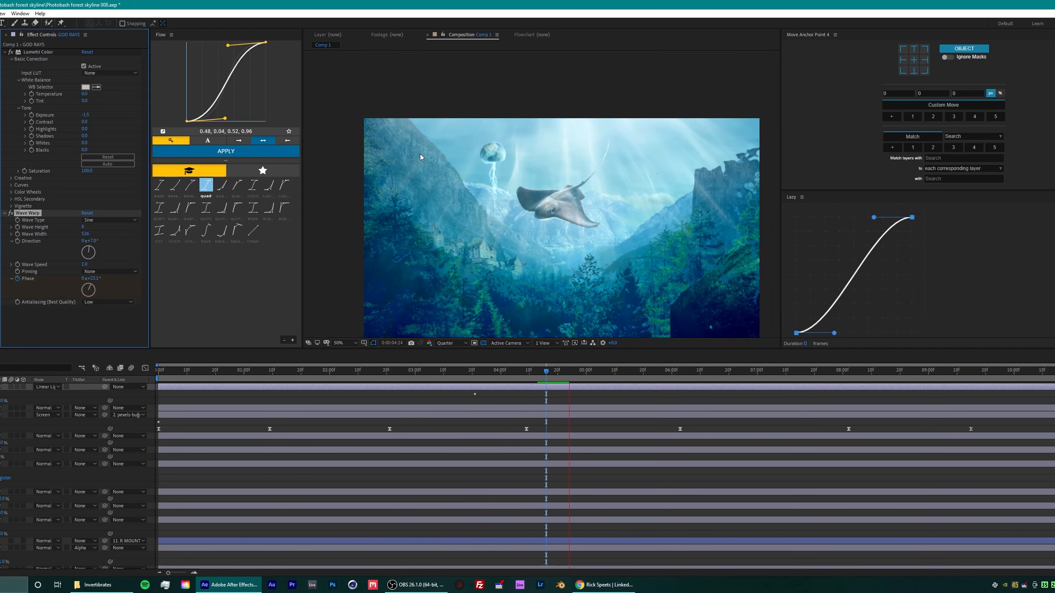
left_click(540, 371)
key("space")
key("space")
Step: Copy the Wave Warp effect from the GOD RAYS layer onto the RAY layer
left_click(28, 213)
key("ctrl+c")
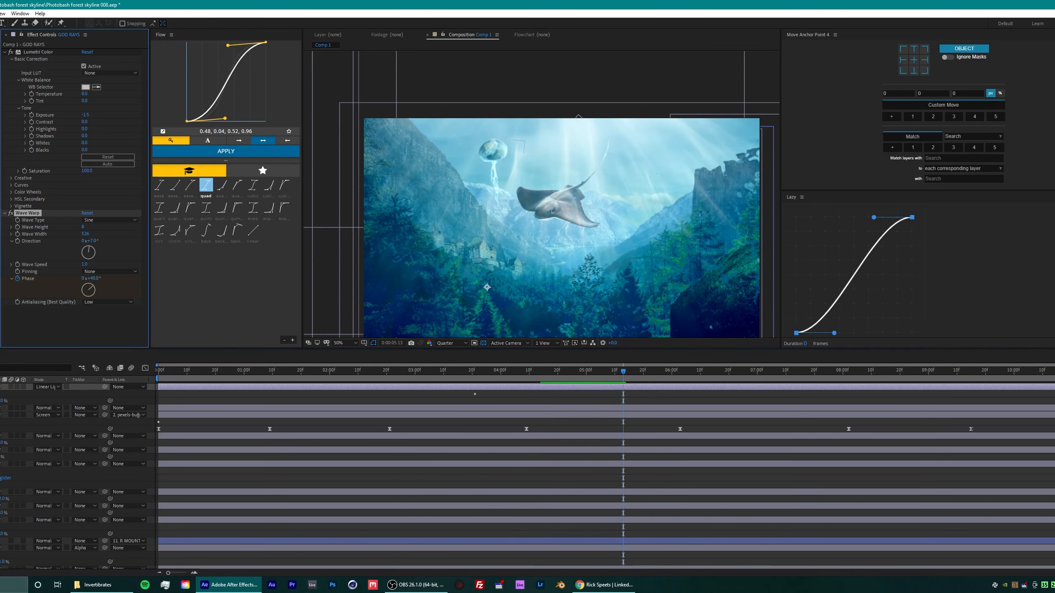
left_click(8, 408)
key("ctrl+v")
key("space")
key("ctrl+Down")
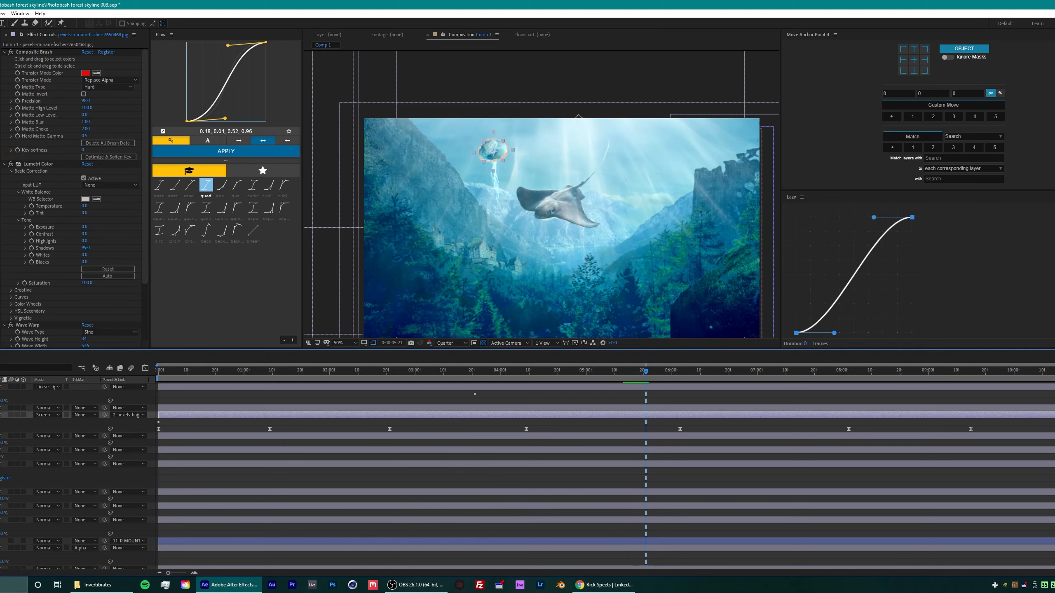
key("space")
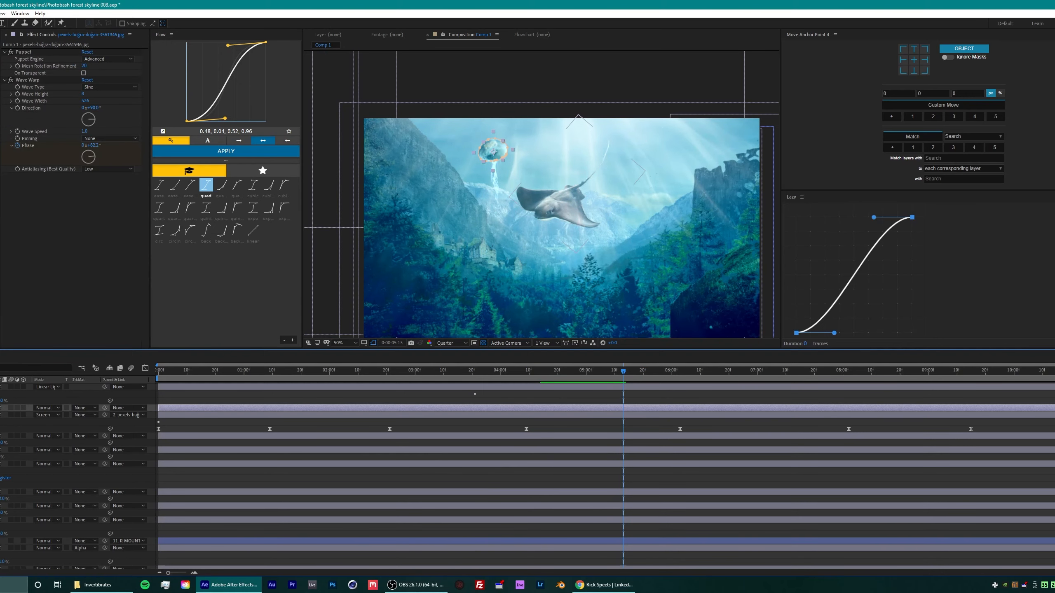
key("ctrl+Down")
key("ctrl+v")
Step: Adjust the Direction of the stingray's Wave Warp and set its Wave Speed to 0.4
key("space")
left_click(89, 249)
key("space")
left_click_drag(83, 261, 94, 260)
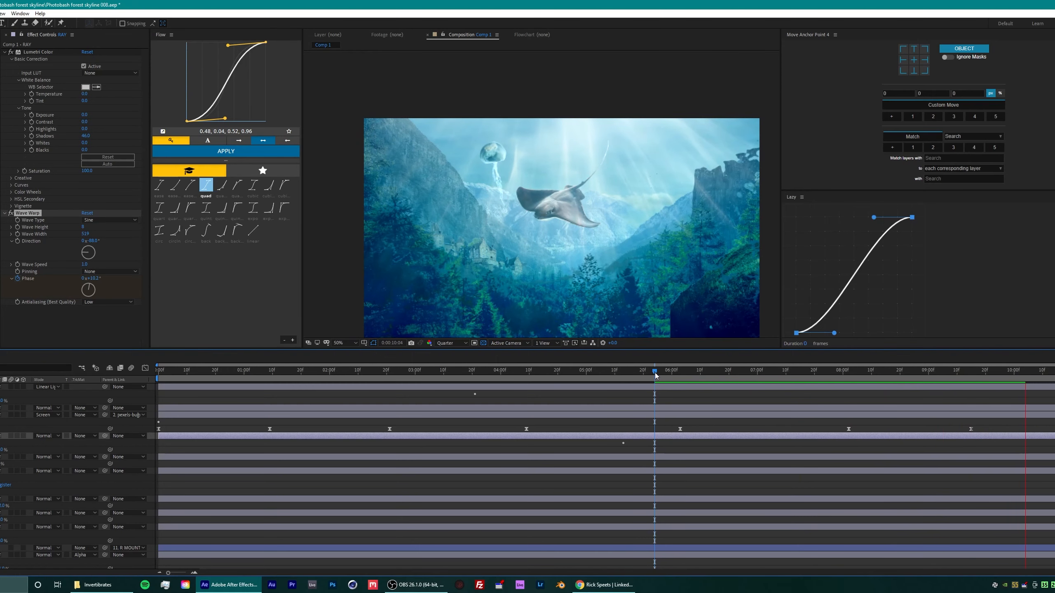
left_click(86, 265)
left_click(275, 387)
Step: Try animating the stingray across the valley with position keyframes, preview it, and delete the keyframes
left_click(3, 436)
key("ctrl+shift+h")
key("Home")
key("alt+shift+p")
left_click_drag(571, 195, 650, 184)
left_click_drag(247, 372, 394, 374)
left_click_drag(635, 196, 537, 219)
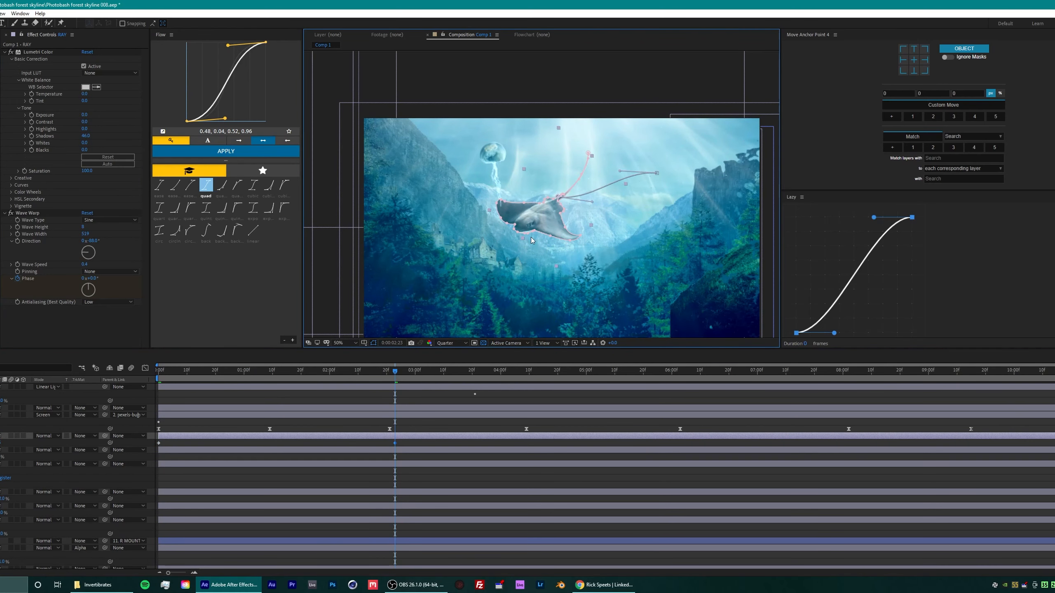
key("space")
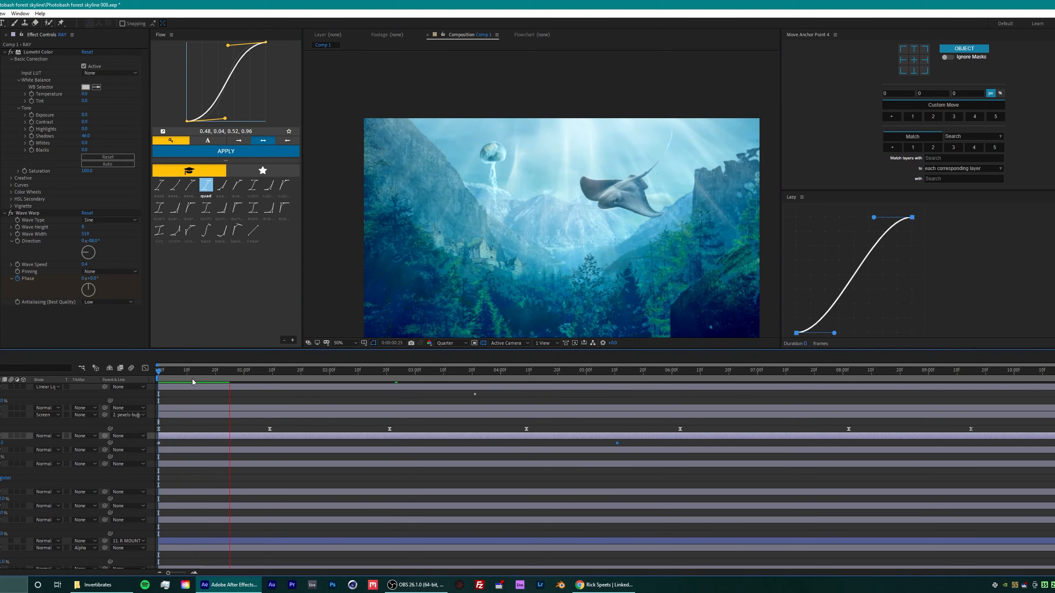
key("space")
key("Delete")
Step: Reposition the stingray near the valley's centre and add a position wiggle with a Wiggle Speed of 0.5
left_click_drag(537, 219, 564, 220)
left_click(1038, 117)
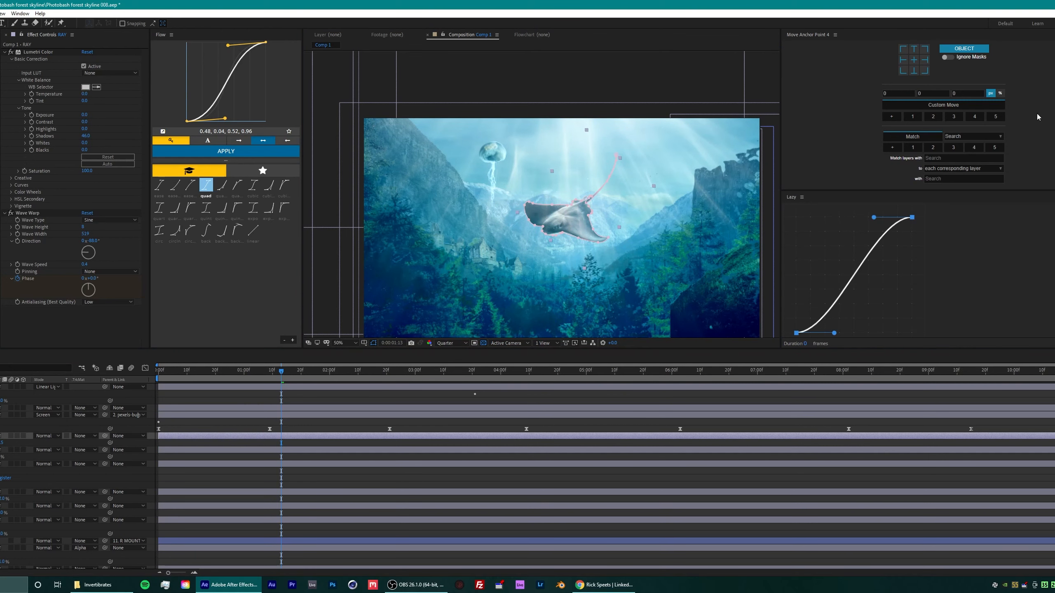
key("space")
key("space")
key("space")
key("space")
left_click(84, 213)
type(".5")
key("Return")
Step: Apply the Wiggle - position preset to the jellyfish's bell layer and adjust its Wiggle Speed
left_click(5, 408)
key("w")
left_click(85, 183)
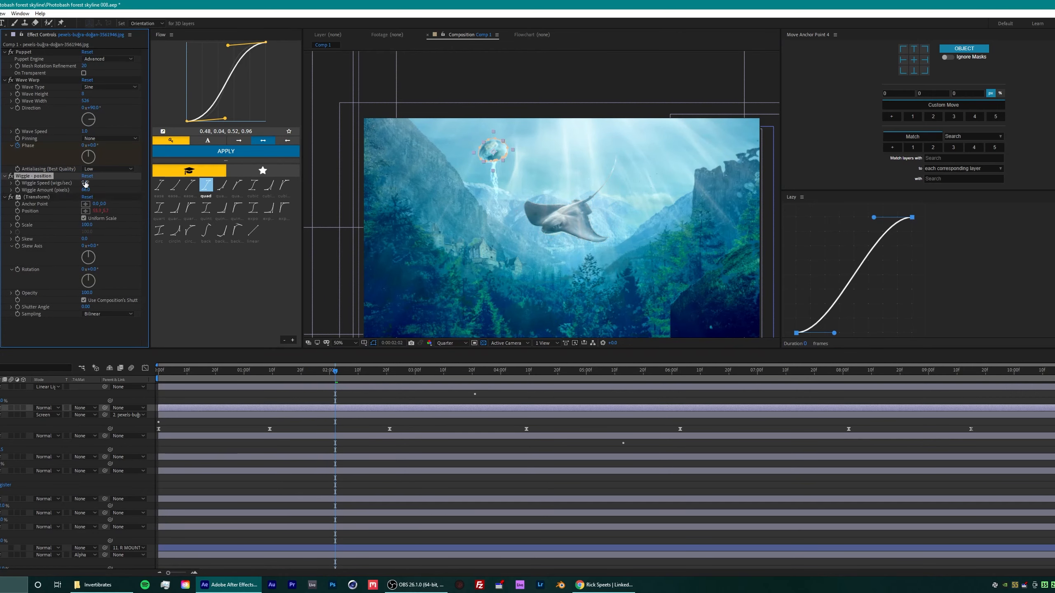
Step: Move the jellyfish's bell and tentacles slightly down and to the right, and preview the motion
key("v")
left_click(493, 152)
left_click(5, 415, "shift")
mouse_move(493, 152)
left_mouse_down()
mouse_move(636, 158)
mouse_move(499, 156)
left_mouse_up()
left_click(546, 159)
key("space")
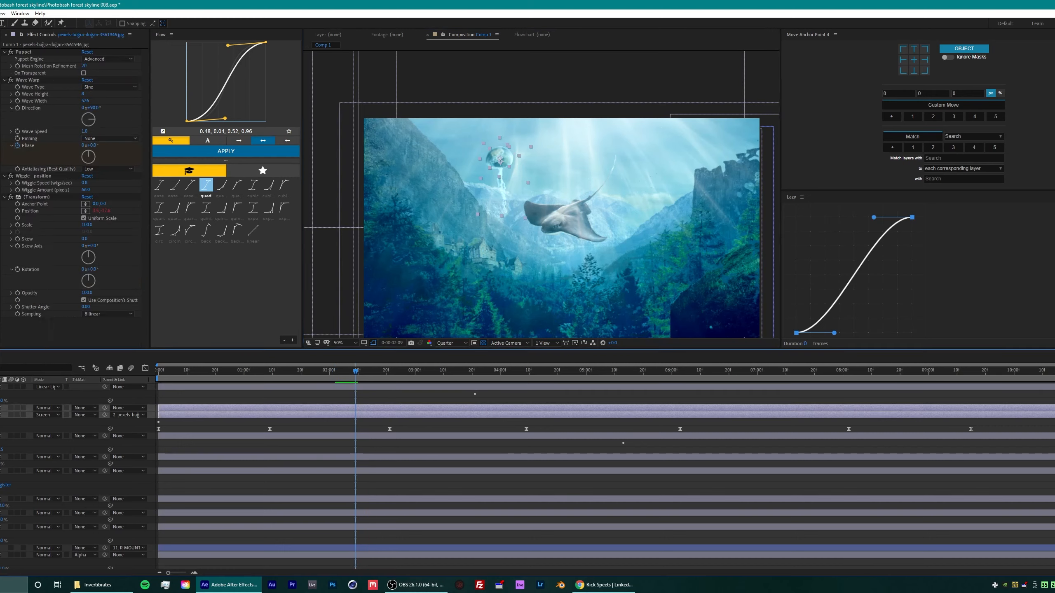
Step: Duplicate the jellyfish layers, place a smaller copy just above the stingray, and move the RAY layer above the jellyfish layers
key("ctrl+shift+c")
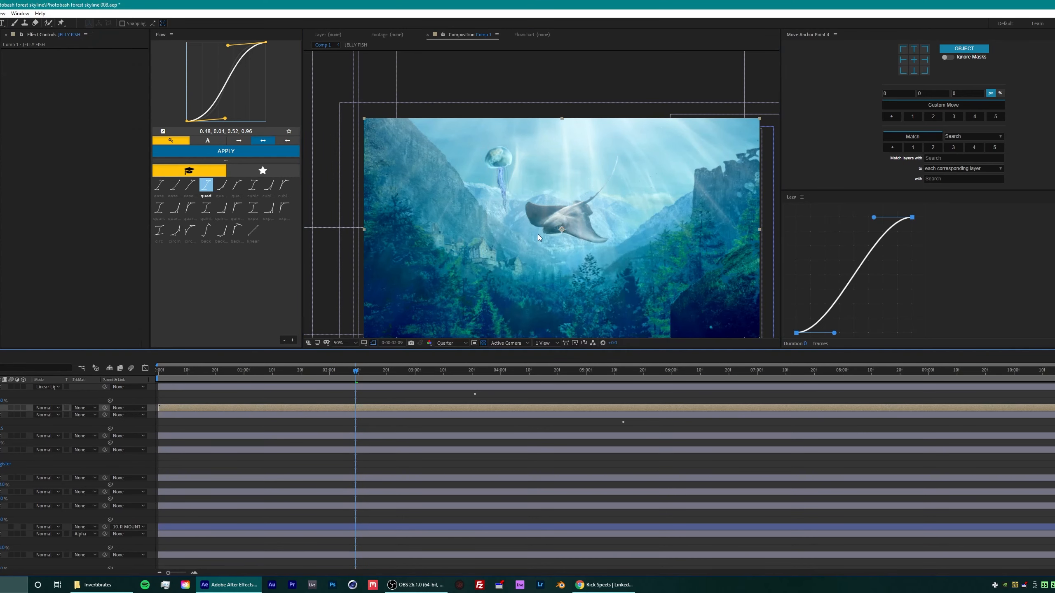
key("ctrl+z")
key("ctrl+d")
left_click_drag(500, 159, 552, 173)
left_click_drag(5, 436, 5, 405)
left_click(5, 429)
key("s")
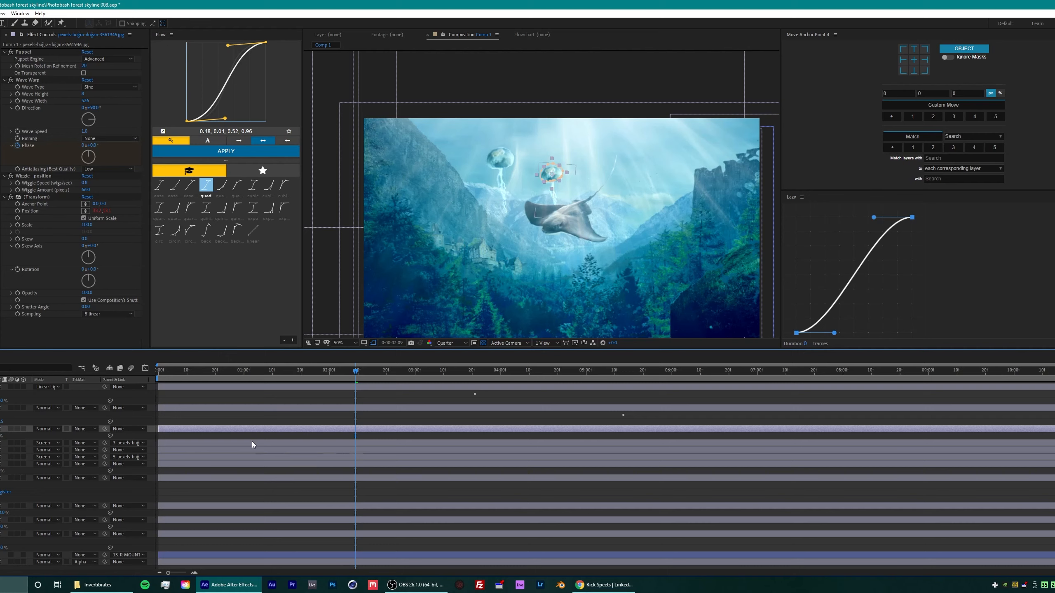
Step: Reveal the copied jellyfish's keyframes, shift the bell's end Phase keyframe later, and preview the result
key("u")
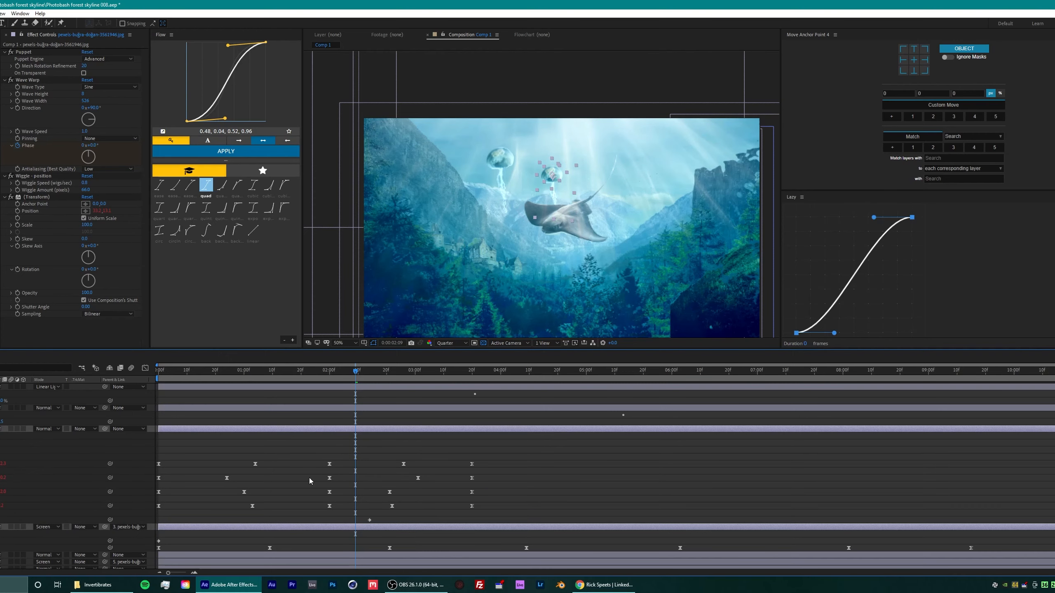
left_click(310, 516)
left_click_drag(370, 521, 404, 520)
left_click_drag(431, 372, 663, 423)
key("space")
Step: Try removing the copied bell's Wave Warp and shifting its layer and Phase keyframe in time, undoing these changes
left_click(31, 80)
key("Delete")
key("ctrl+z")
left_click(302, 429)
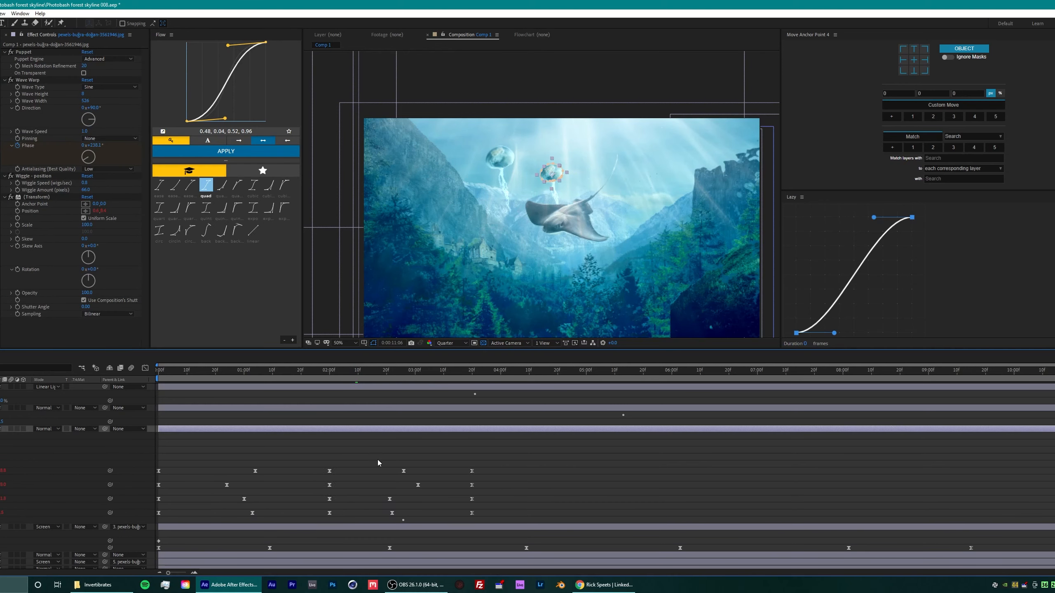
left_click_drag(403, 520, 307, 520)
key("ctrl+z")
key("ctrl+z")
key("ctrl+z")
key("ctrl+z")
key("ctrl+z")
key("ctrl+z")
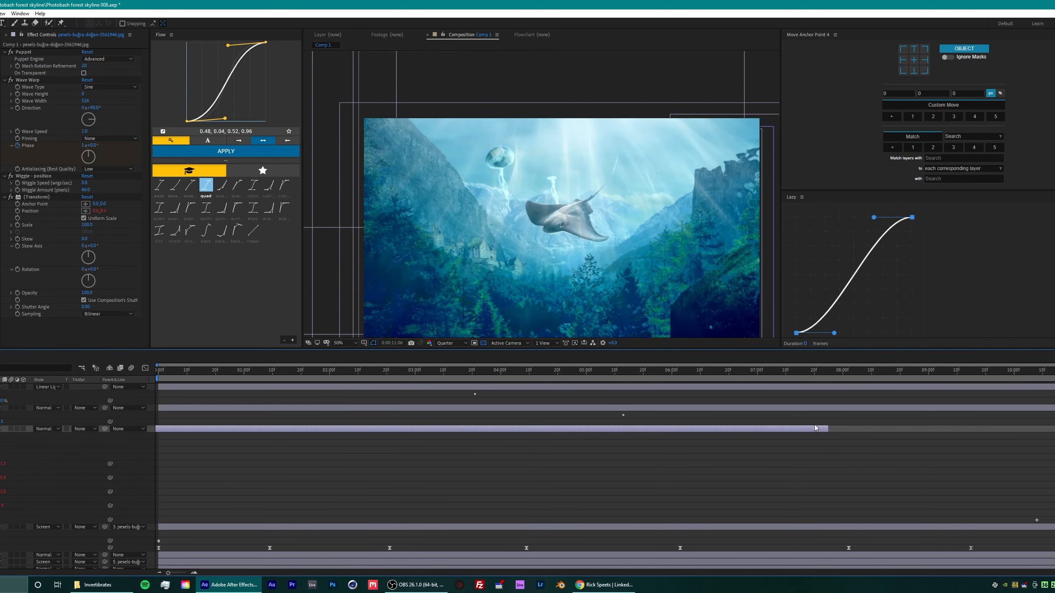
Step: Scale the copied jellyfish down further and move it to the right of the stingray's tail
key("s")
left_click_drag(551, 172, 633, 186)
left_click(652, 134)
key("space")
left_click(634, 187)
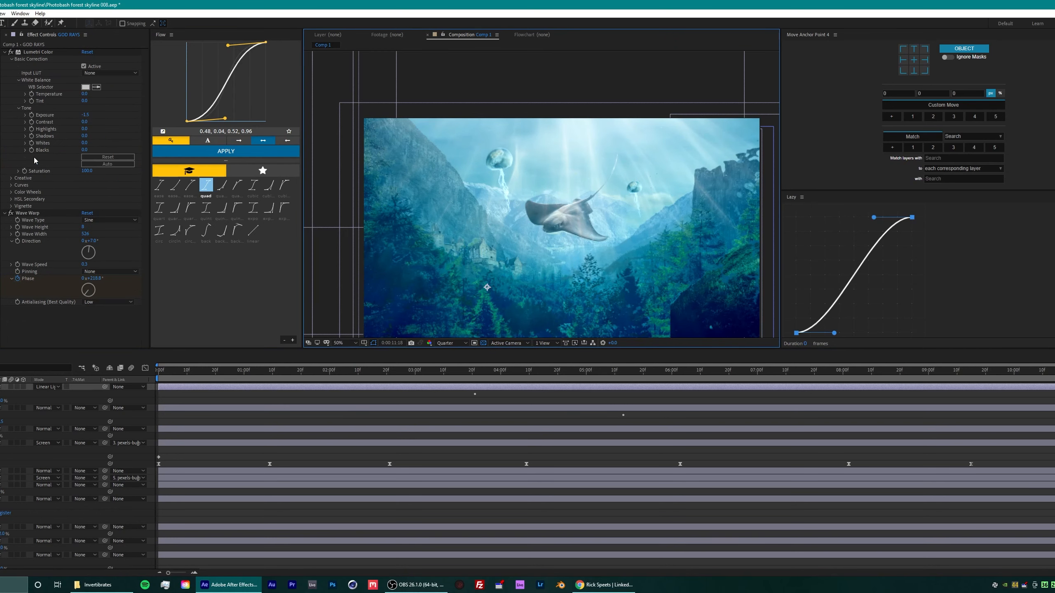
Step: Apply Lumetri Color to the small jellyfish's bell, adjust its tone, and save the project
key("space")
left_click_drag(1051, 232, 35, 315)
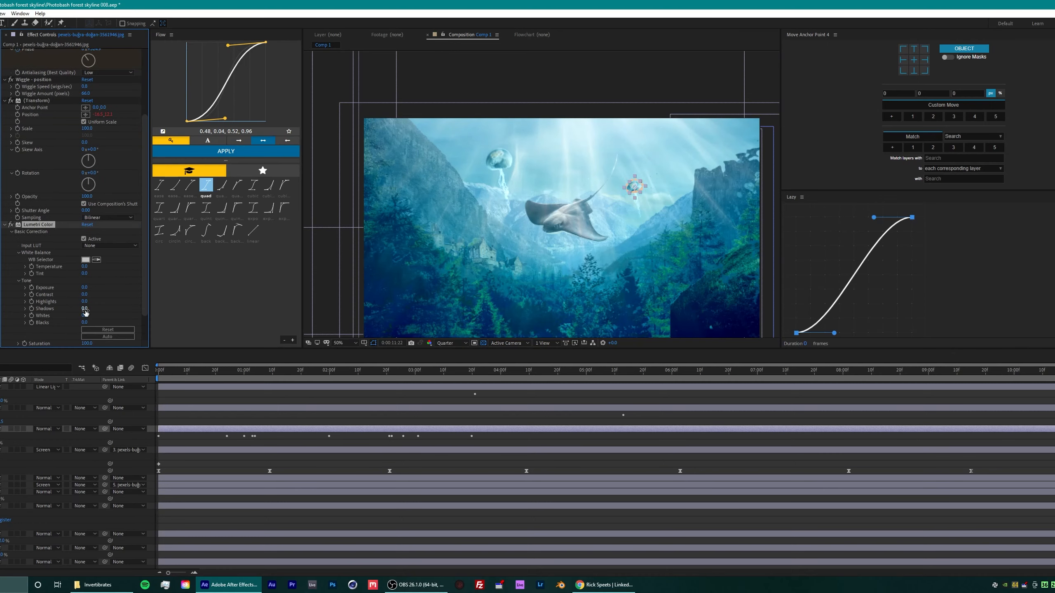
left_click(511, 66)
key("ctrl+s")
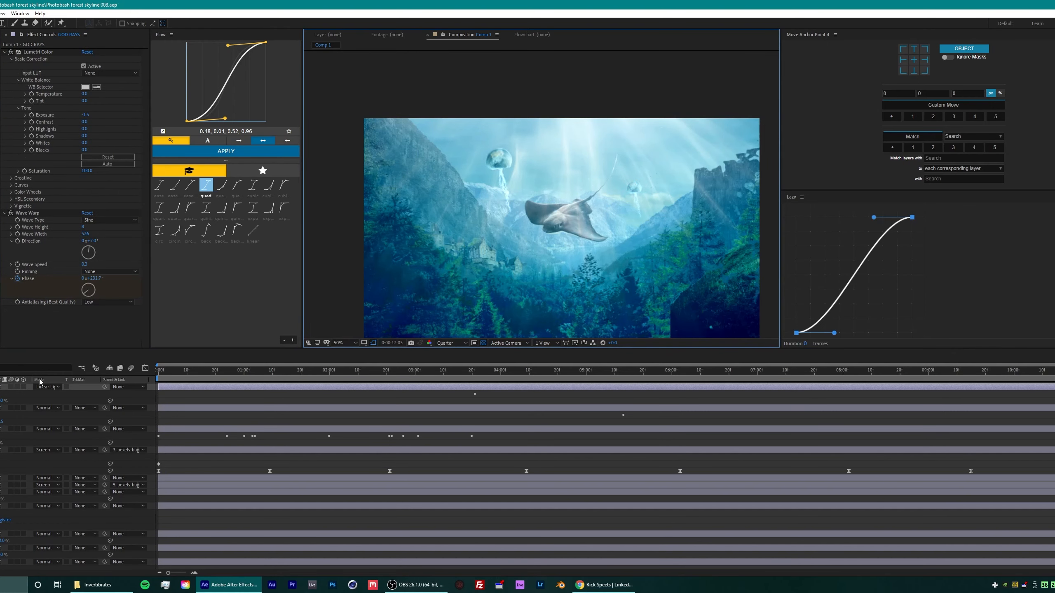
Step: Try placing puppet pins on the stingray's wings, body and tail
left_click(19, 408)
left_click(61, 23)
left_click(538, 210)
left_click(575, 206)
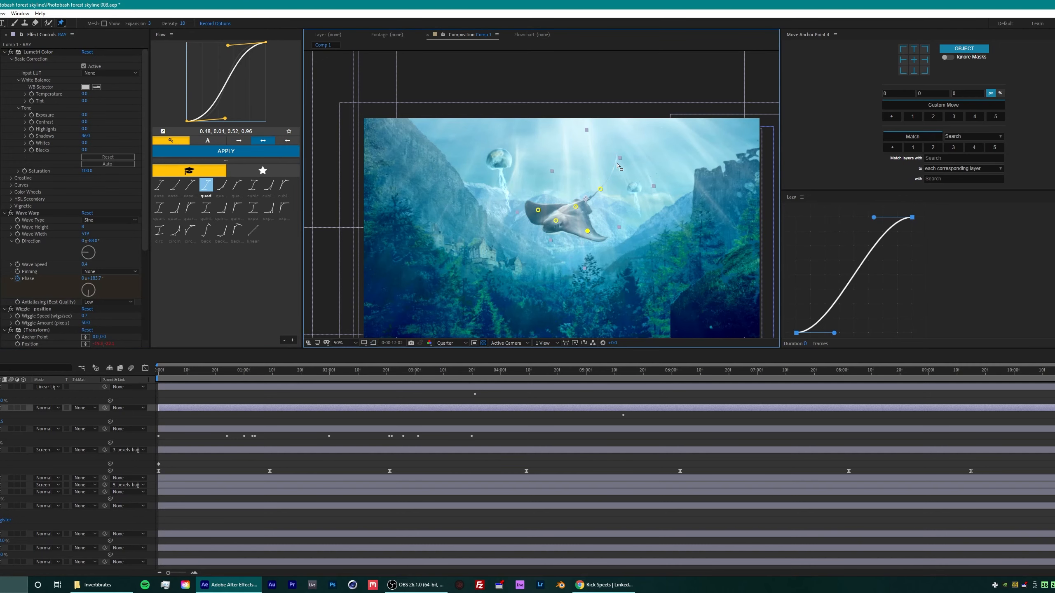
Step: Copy the stingray's starting puppet pin keyframes and paste them at about 3 seconds 20 frames
key("u")
left_click_drag(1052, 513, 158, 514)
key("ctrl+c")
left_click(470, 370)
key("ctrl+v")
Step: Raise the stingray's two wing pins between the copied poses to make the wings flap, and preview from the start
left_click(307, 370)
left_click(582, 233)
left_click_drag(587, 231, 590, 226)
left_click_drag(538, 210, 543, 205)
left_click(275, 443)
key("Home")
key("space")
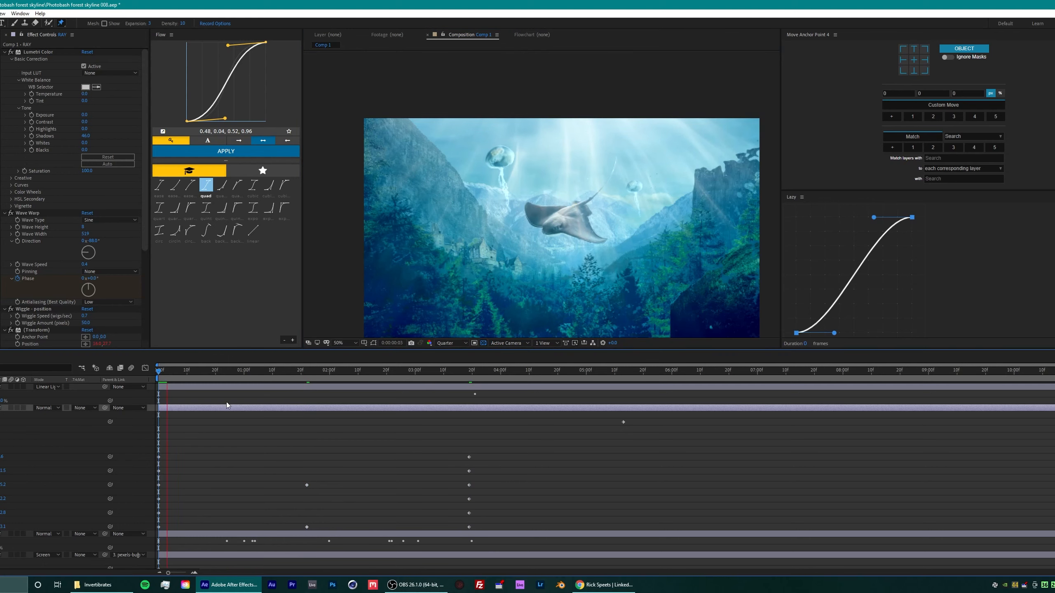
Step: Delete the Puppet effect from the stingray layer
key("space")
scroll(37, 255, "down", 5)
left_click(25, 323)
key("Delete")
left_click(428, 370)
key("ctrl+z")
left_click_drag(428, 370, 1053, 370)
left_click(66, 323)
key("Delete")
Step: Save the project as a new version numbered 009
key("v")
key("ctrl+shift+s")
key("Right")
key("Left")
key("Left")
key("Left")
key("Left")
key("BackSpace")
type("9")
key("Return")
left_click(0, 13)
left_click(17, 72)
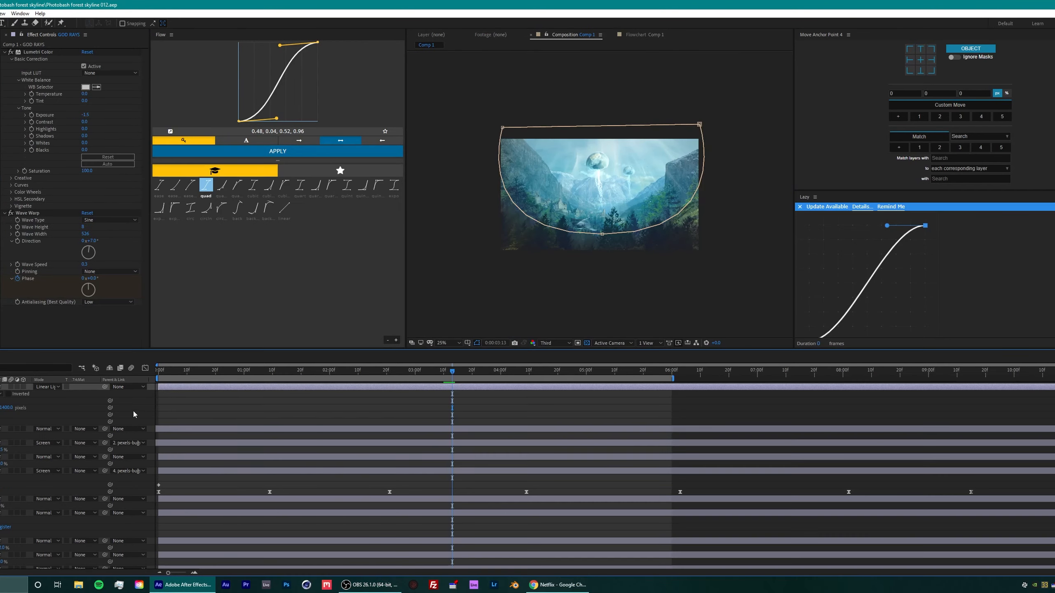
Step: Add a camera to the composition and convert the scene's layers to 3D
key("ctrl+alt+shift+c")
key("Return")
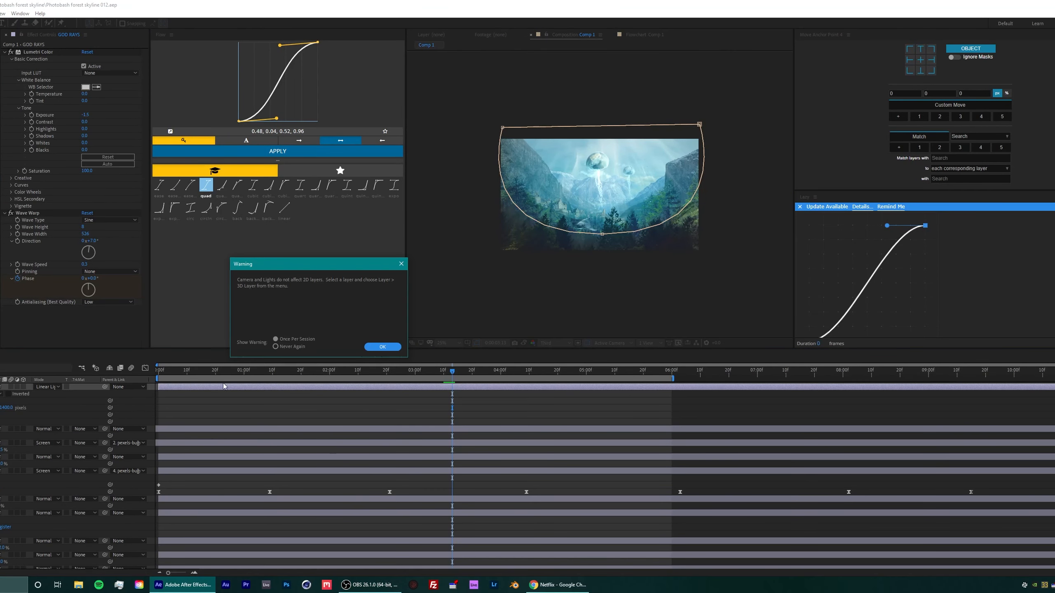
left_click(382, 347)
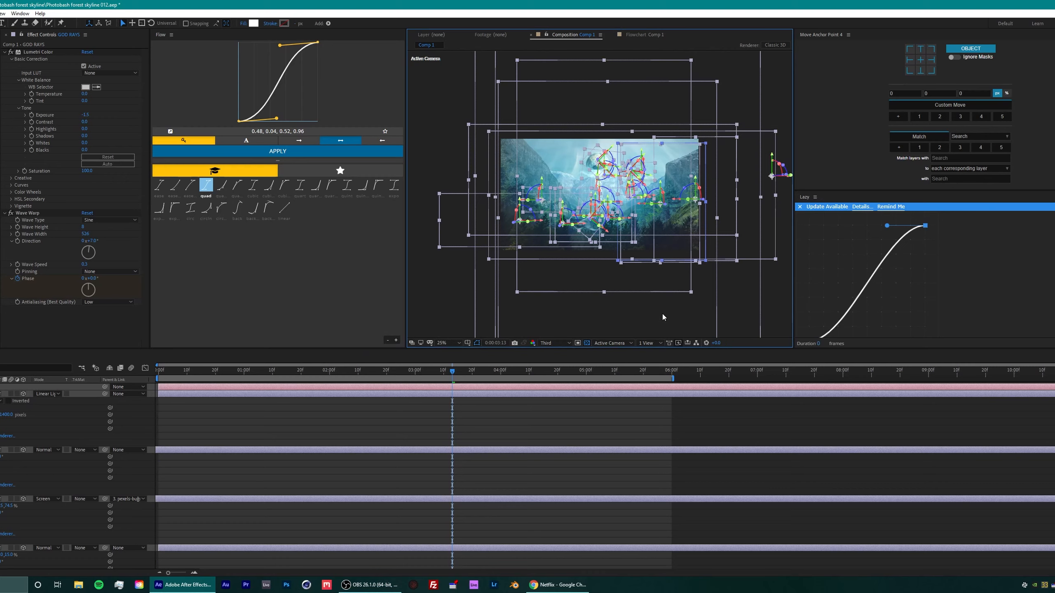
left_click(587, 442)
scroll(660, 298, "up", 2)
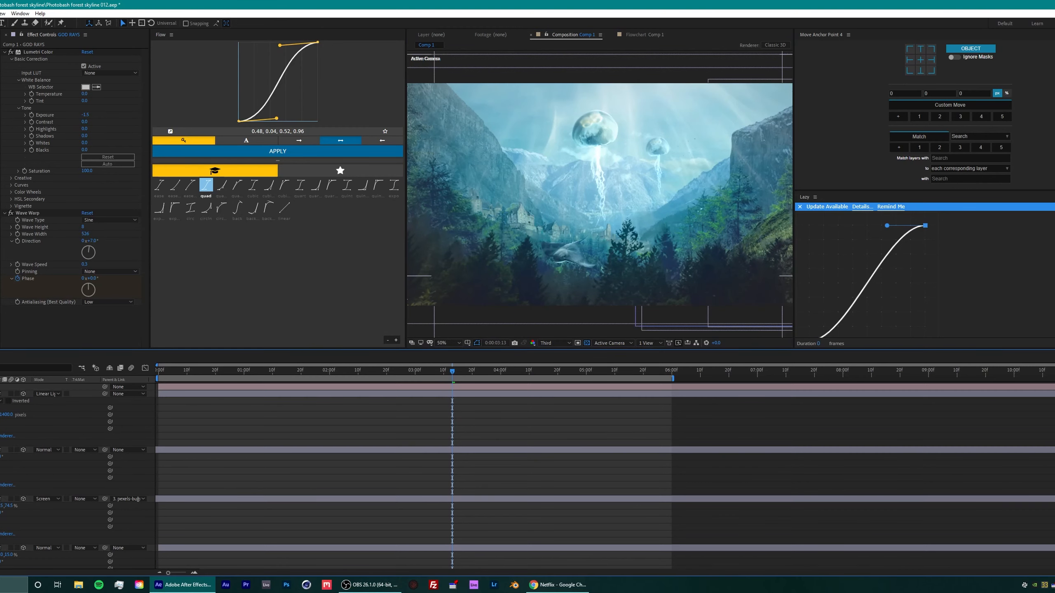
Step: Select the R MOUNTAIN layer and scale it up to fill the frame's right side
left_click(0, 387)
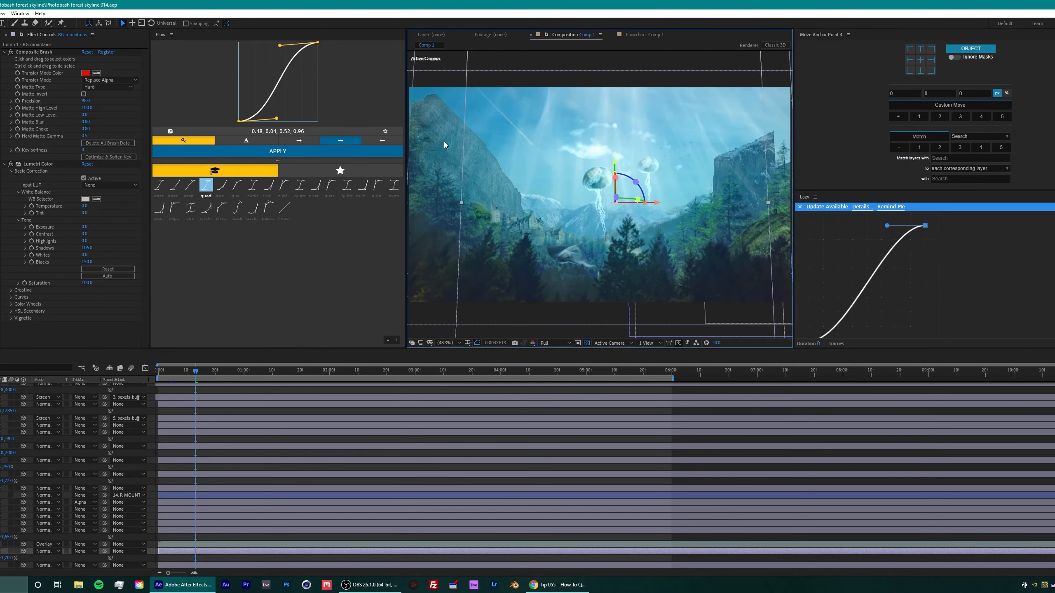
left_click(525, 263)
left_click(743, 179)
key("s")
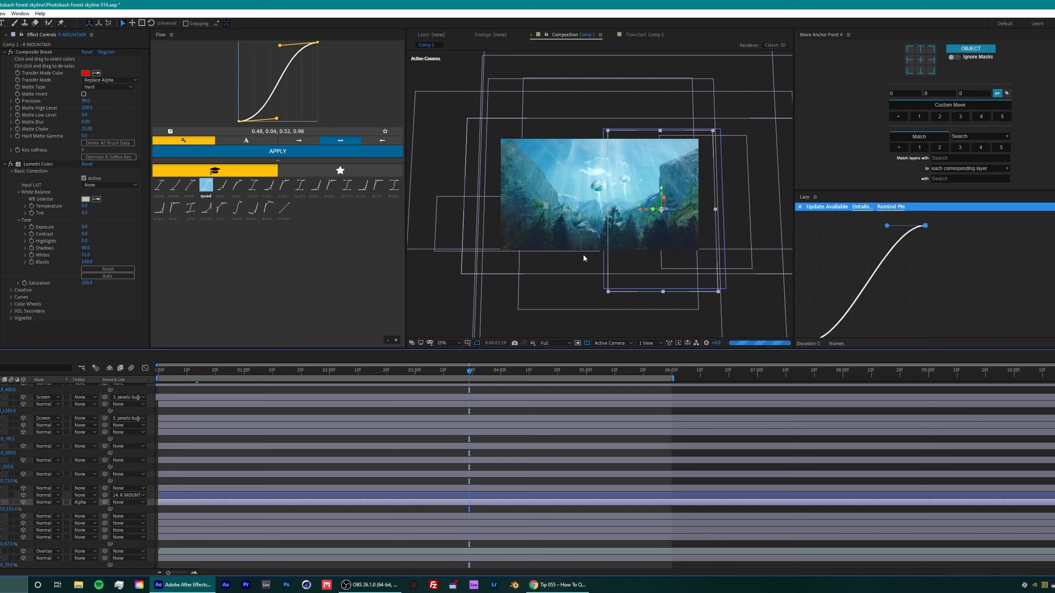
Step: Inspect the camera framing near the end of the shot and toggle the mask outlines in the viewer
key("period")
left_click_drag(519, 371, 615, 370)
key("shift+slash")
left_click(468, 343)
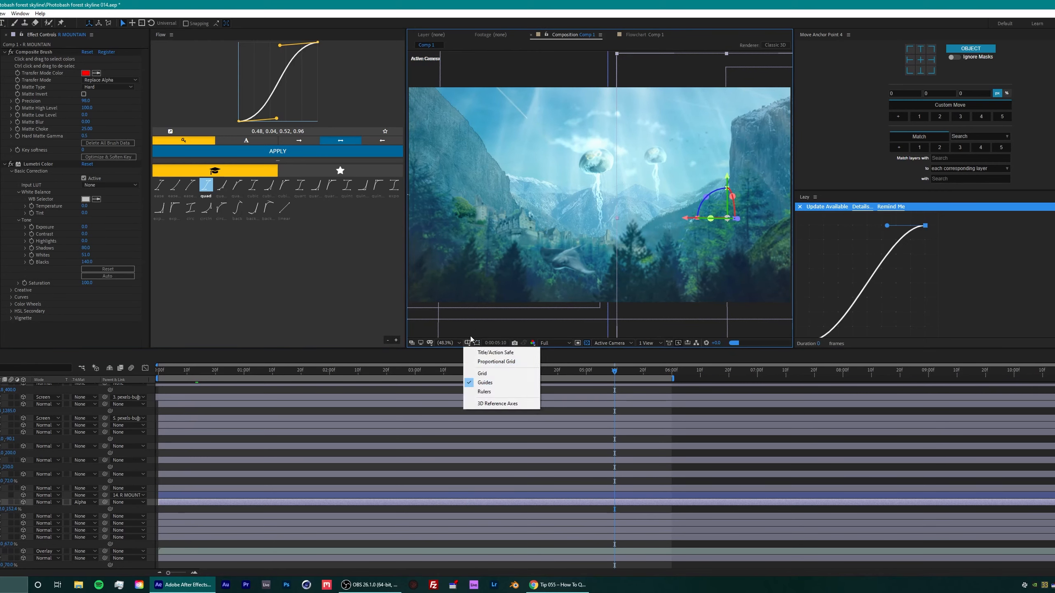
left_click(475, 293)
left_click(477, 343)
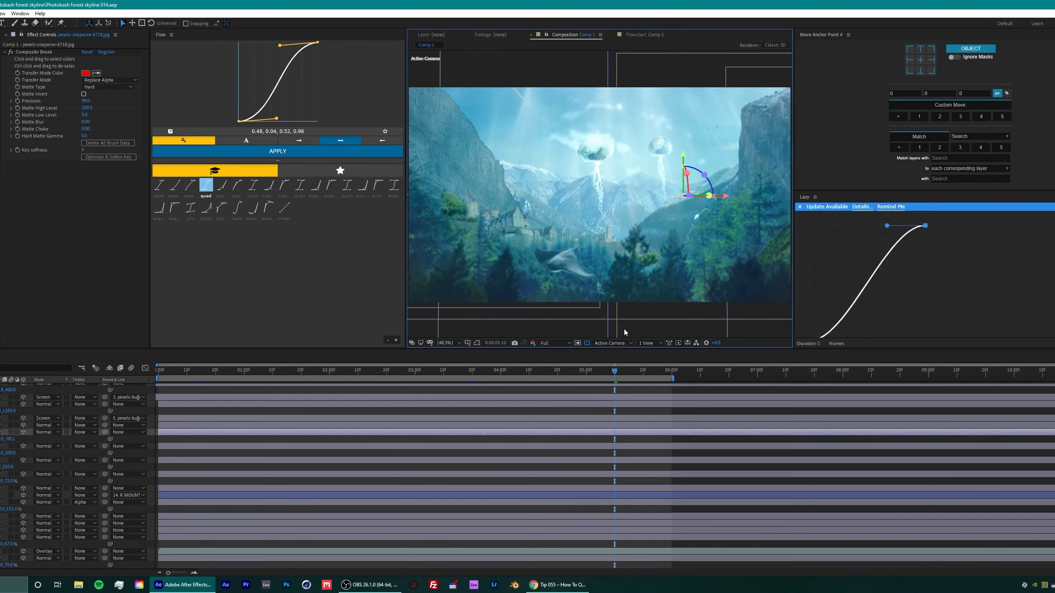
Step: Switch the viewer to Custom View 1 and go to the 6-second mark
left_click(657, 372)
left_click(614, 343)
left_click(615, 433)
left_click_drag(657, 372, 672, 372)
left_click(572, 289)
scroll(573, 291, "down", 2)
Step: Try to raise the camera along its vertical axis in Custom View 1
left_click(759, 250)
left_click_drag(734, 227, 779, 169)
key("ctrl+z")
left_click(741, 242)
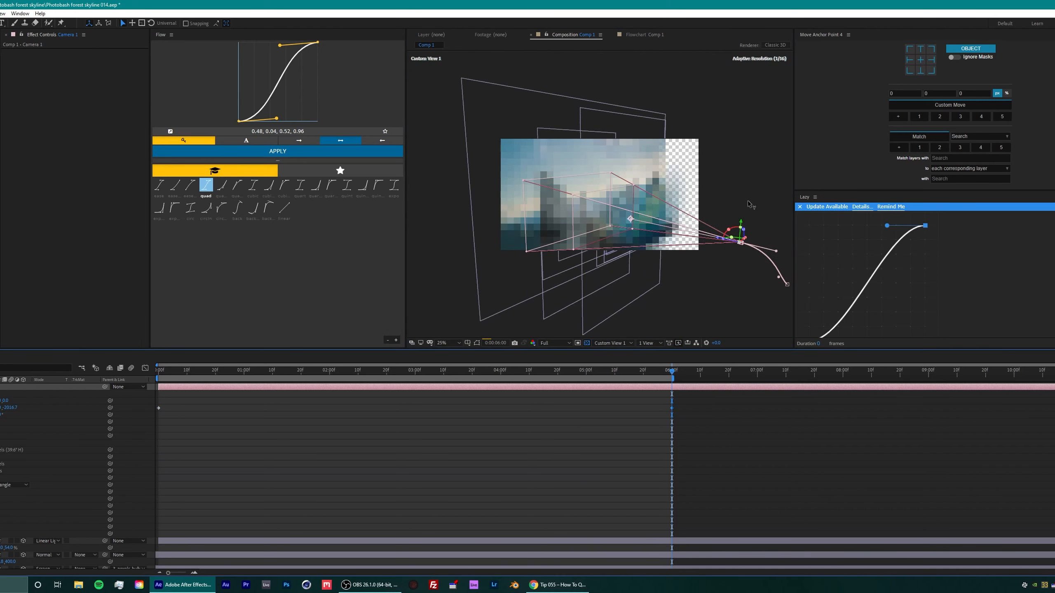
left_click_drag(741, 221, 759, 190)
key("ctrl+z")
Step: Keyframe the camera's Point of Interest at the start and at 6 seconds, and switch the viewer to Camera 1
left_click(250, 418)
key("j")
left_click(0, 401)
key("k")
left_click(673, 415)
mouse_move(671, 372)
left_mouse_down()
mouse_move(453, 372)
mouse_move(672, 378)
left_mouse_up()
left_click(613, 344)
left_click(608, 363)
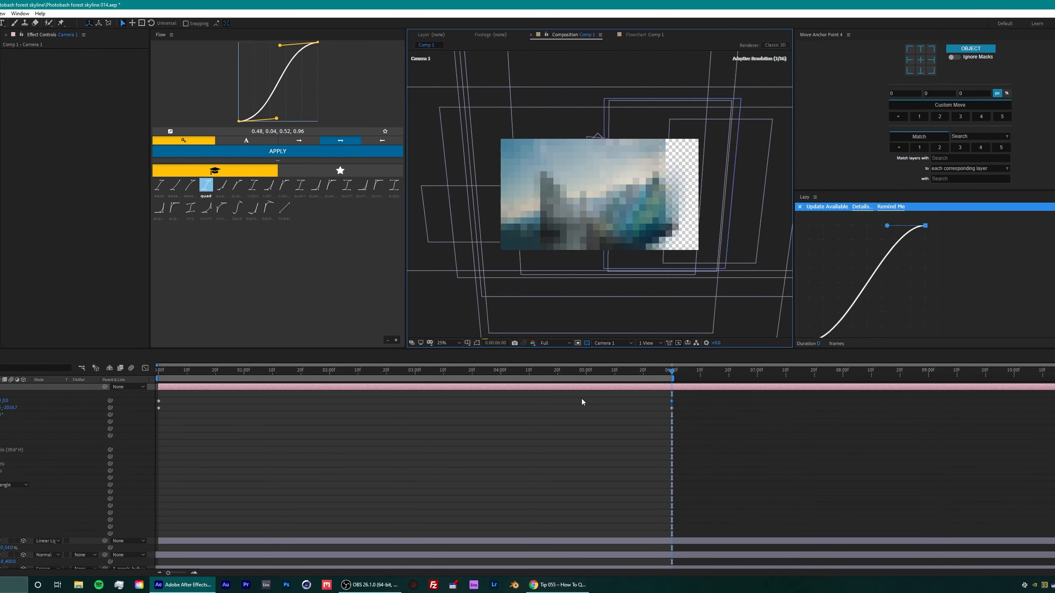
Step: Adjust the camera's position at the 6-second mark to reframe the end of the shot
scroll(564, 259, "up", 2)
scroll(564, 247, "down", 2)
scroll(564, 248, "up", 2)
left_click(42, 471)
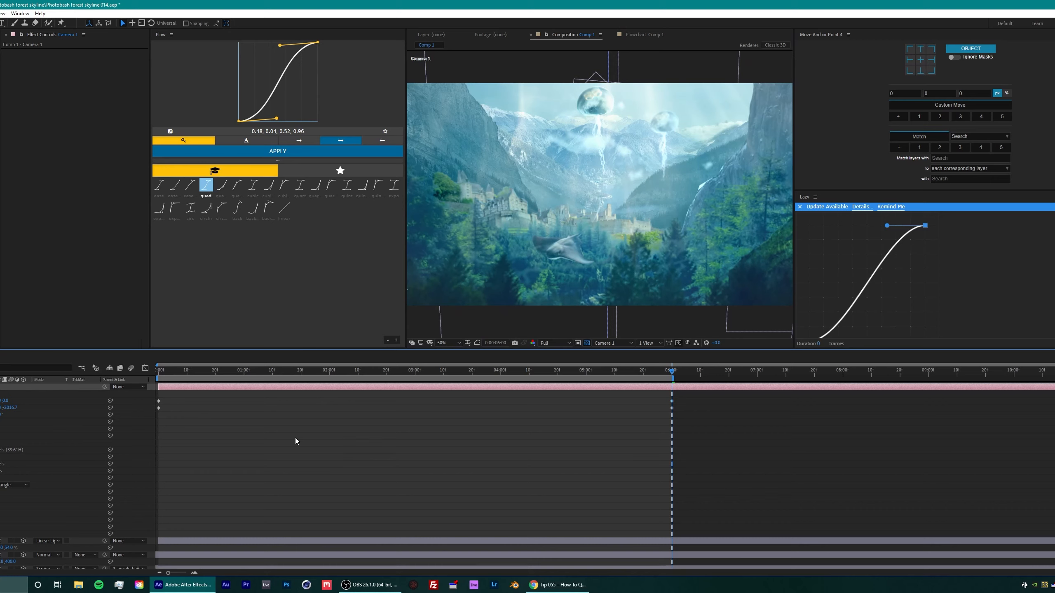
left_click_drag(1, 409, 225, 367)
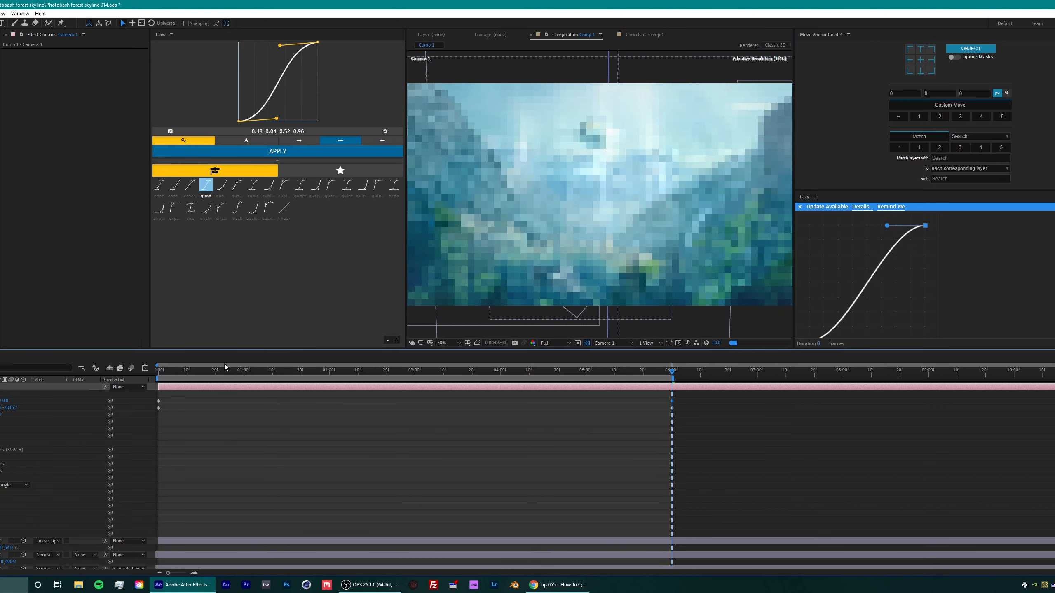
scroll(584, 273, "down", 2)
scroll(583, 274, "up", 2)
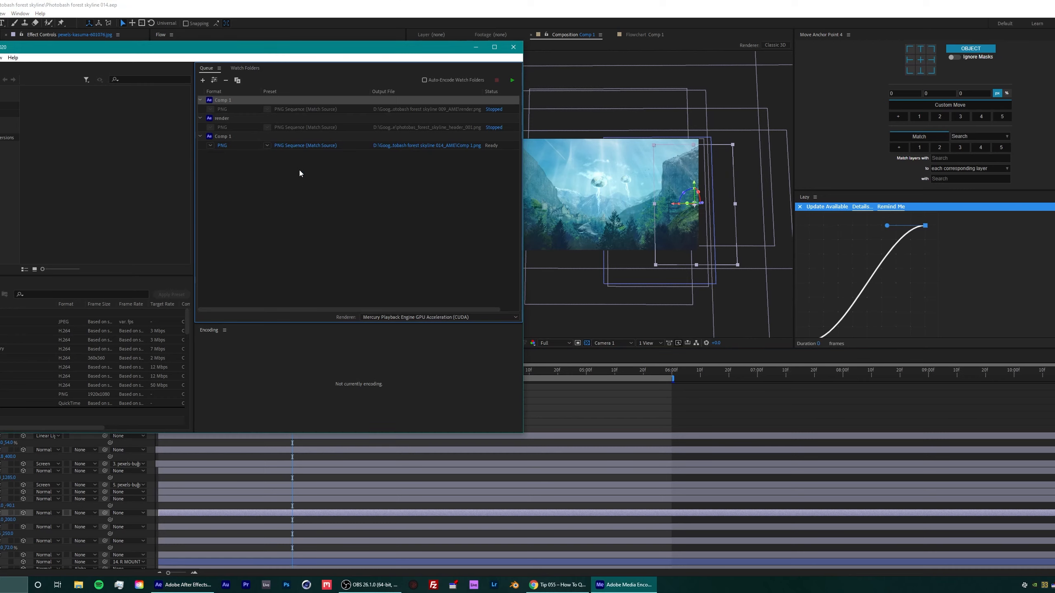
Step: Start rendering the queued Comp 1 PNG sequence in Adobe Media Encoder
left_click(512, 80)
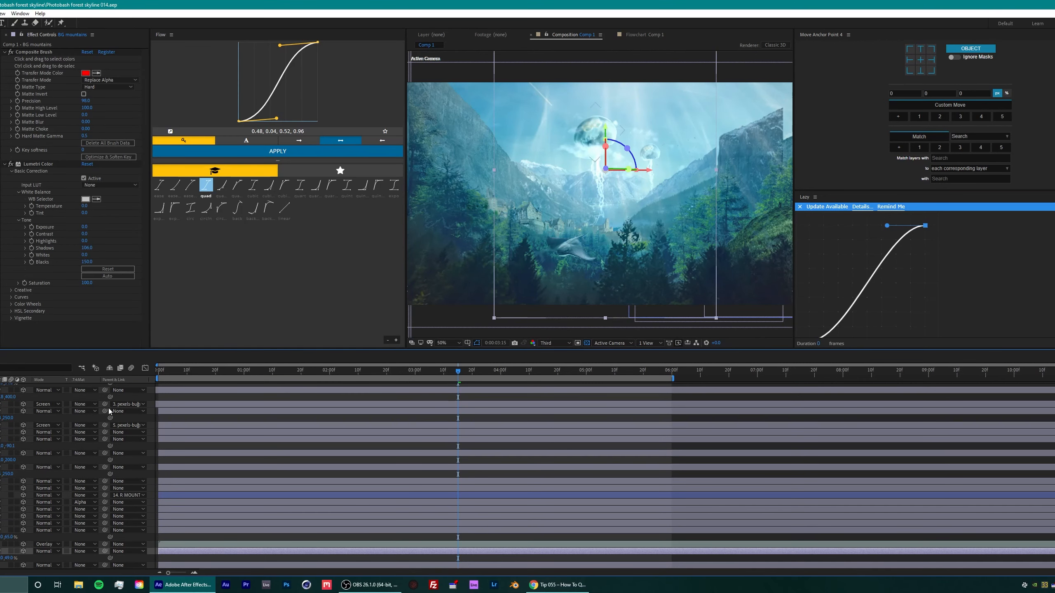
Step: Shift the BG mountains layer slightly toward the scene's right side, adjust its scale, and save the project
key("shift+slash")
key("v")
left_click(473, 320)
key("ctrl+z")
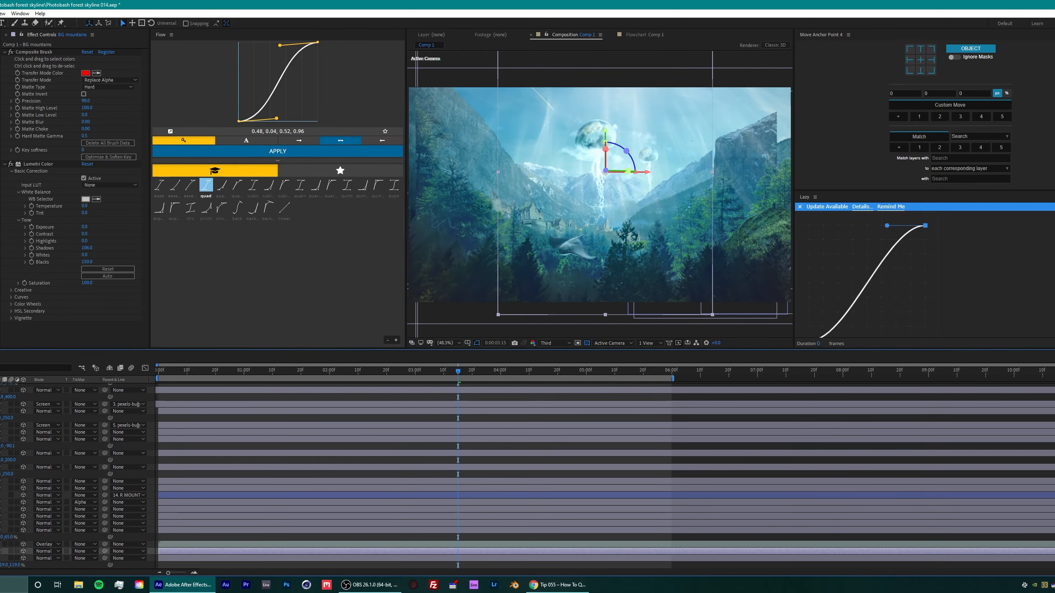
left_click_drag(10, 558, 8, 558)
left_click_drag(646, 172, 658, 172)
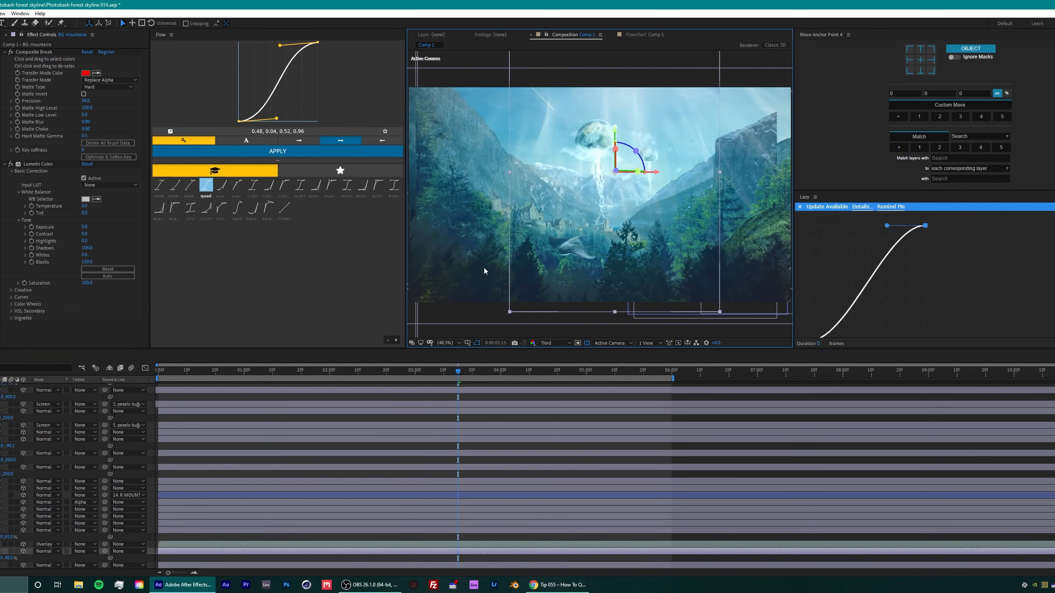
left_click_drag(592, 189, 590, 189)
left_click_drag(10, 558, 12, 557)
key("ctrl+s")
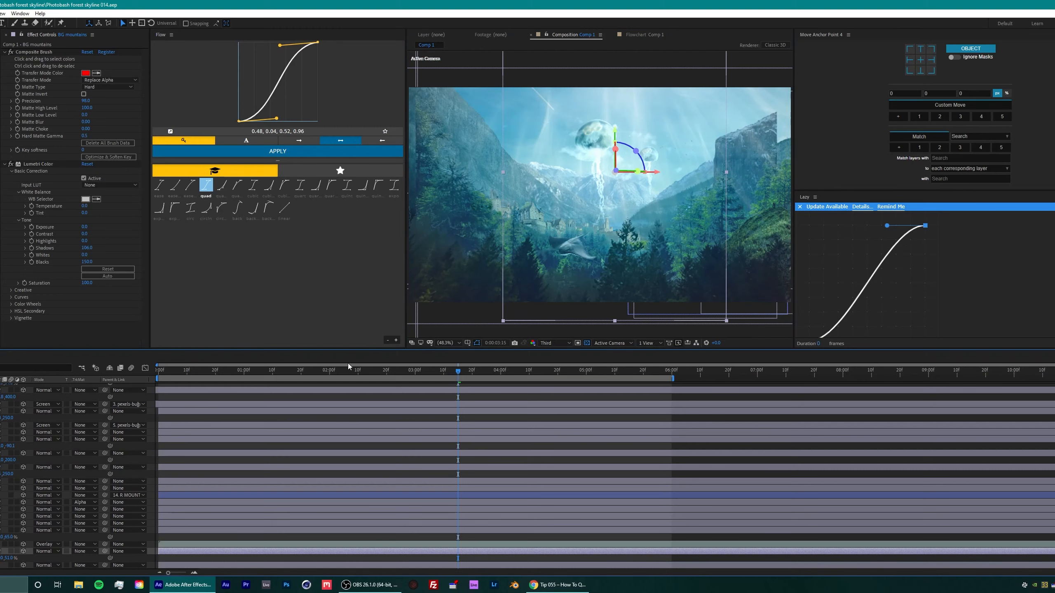
Step: Select the jellyfish and forest layers in turn to examine how far their outlines reach past the frame
left_click(179, 530)
scroll(505, 252, "down", 2)
scroll(183, 448, "up", 3)
left_click(182, 439)
left_click(183, 454)
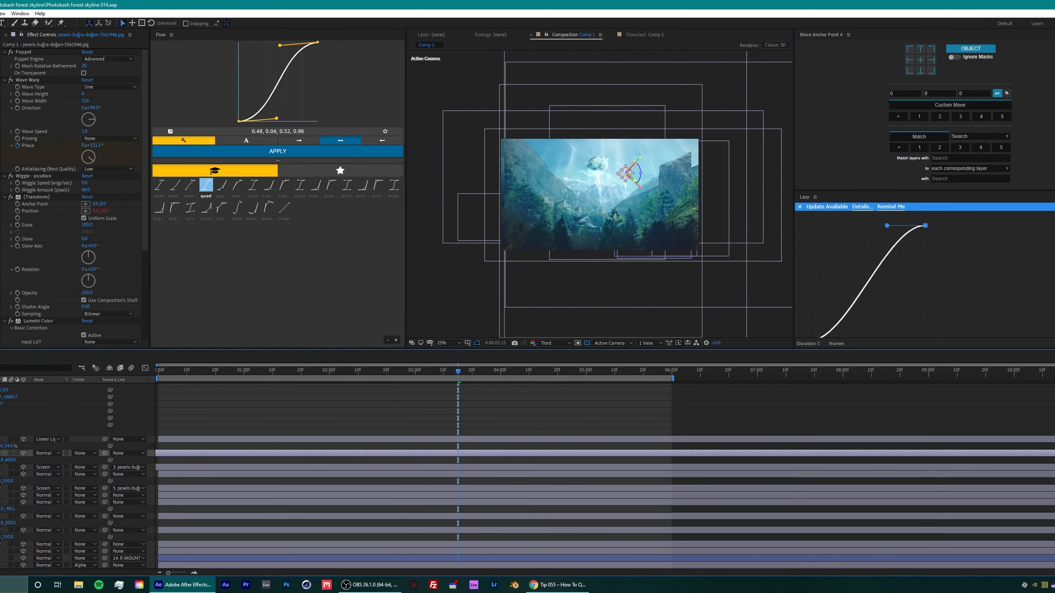
left_click(183, 503)
scroll(549, 256, "up", 2)
key("shift+slash")
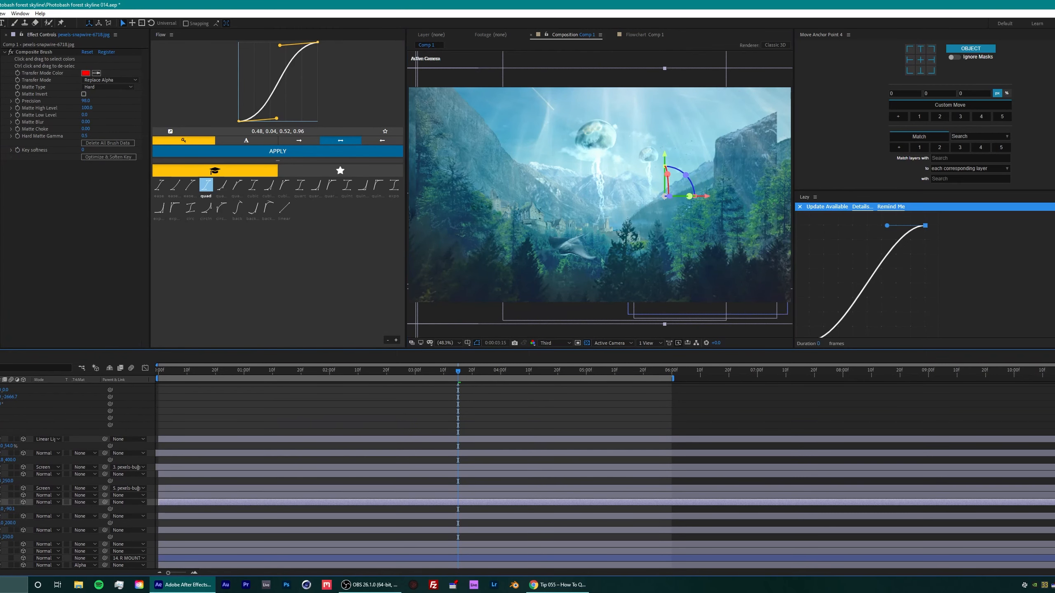
Step: Scale the 175407 forest photo layer to 72% and save the project
left_click(1, 545)
key("s")
scroll(594, 229, "down", 2)
left_click_drag(9, 551, 13, 551)
key("ctrl+s")
key("space")
key("space")
Step: Switch the viewer to Custom View 1, select the camera and go to the first frame
left_click(599, 344)
left_click(612, 420)
left_click_drag(662, 196, 623, 209)
scroll(624, 210, "up", 3)
left_click(689, 239)
left_click(158, 370)
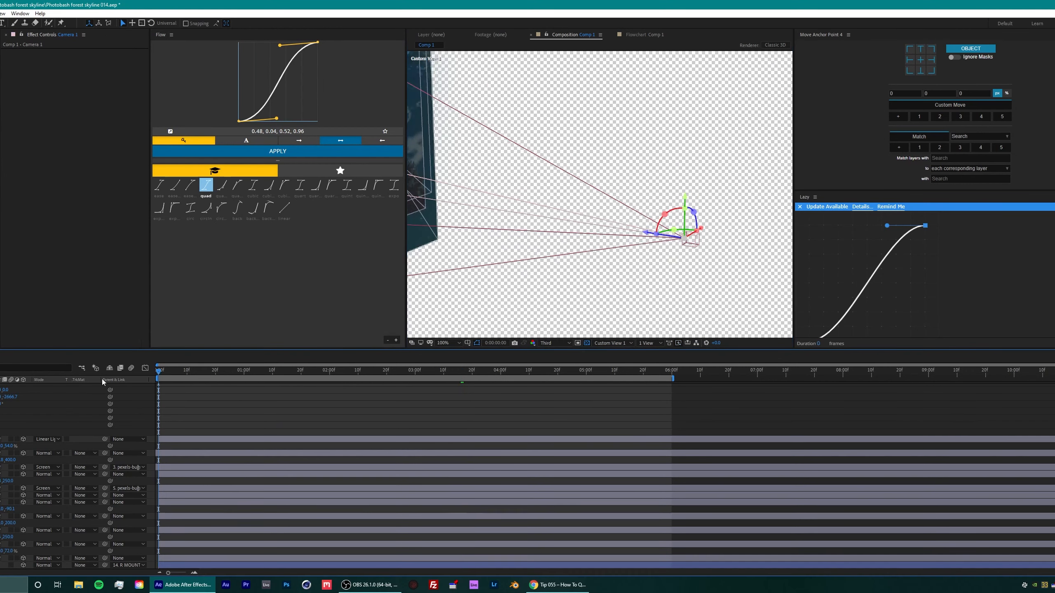
Step: Keyframe the camera's position at the first frame, push it toward the scene at 6 seconds, and save
scroll(12, 416, "up", 1)
left_click_drag(4, 401, 9, 402)
left_click(1, 408)
left_click_drag(158, 370, 671, 376)
left_click_drag(647, 233, 502, 207)
key("ctrl+s")
Step: Return to the first frame and preview the camera move through the Active Camera view
left_click_drag(192, 369, 157, 370)
left_click(612, 344)
left_click(613, 352)
key("space")
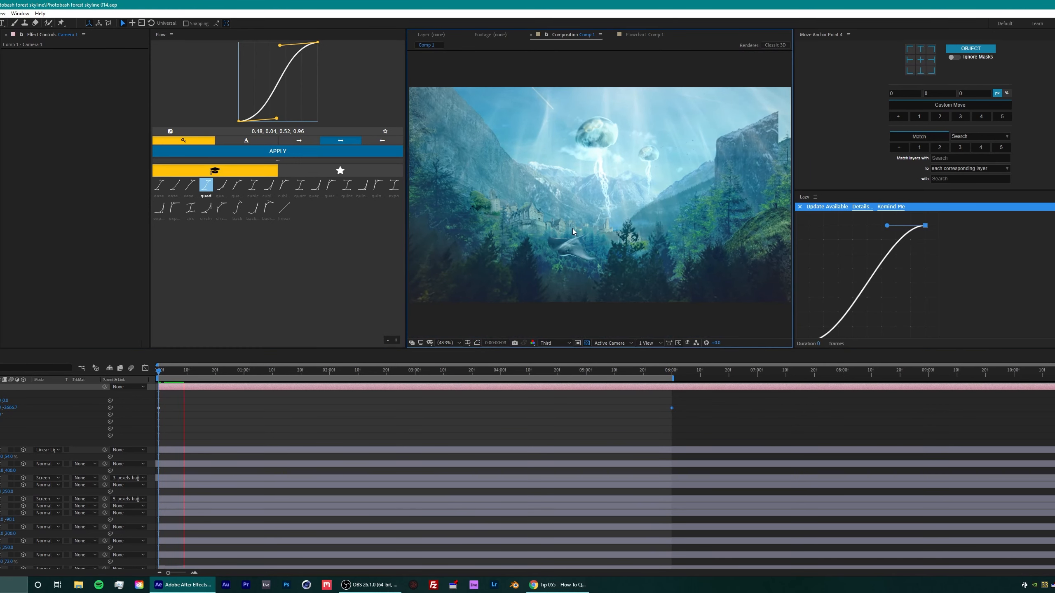
key("space")
Step: Push the larger jellyfish layer farther back in depth to a Z position of about 1580
left_click(1, 443)
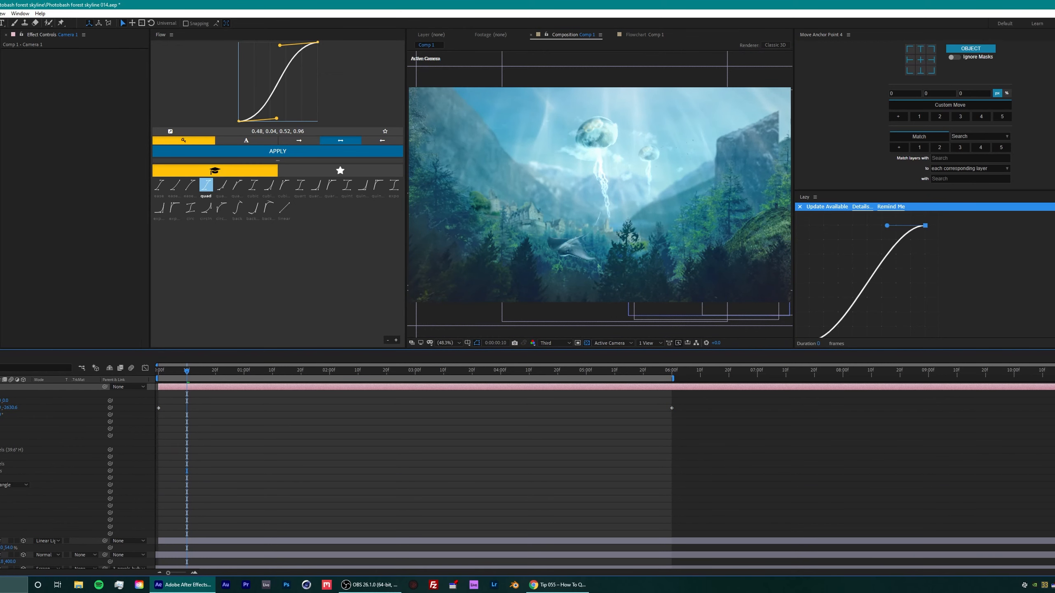
left_click_drag(0, 464, 38, 462)
scroll(257, 427, "down", 2)
left_click(10, 541)
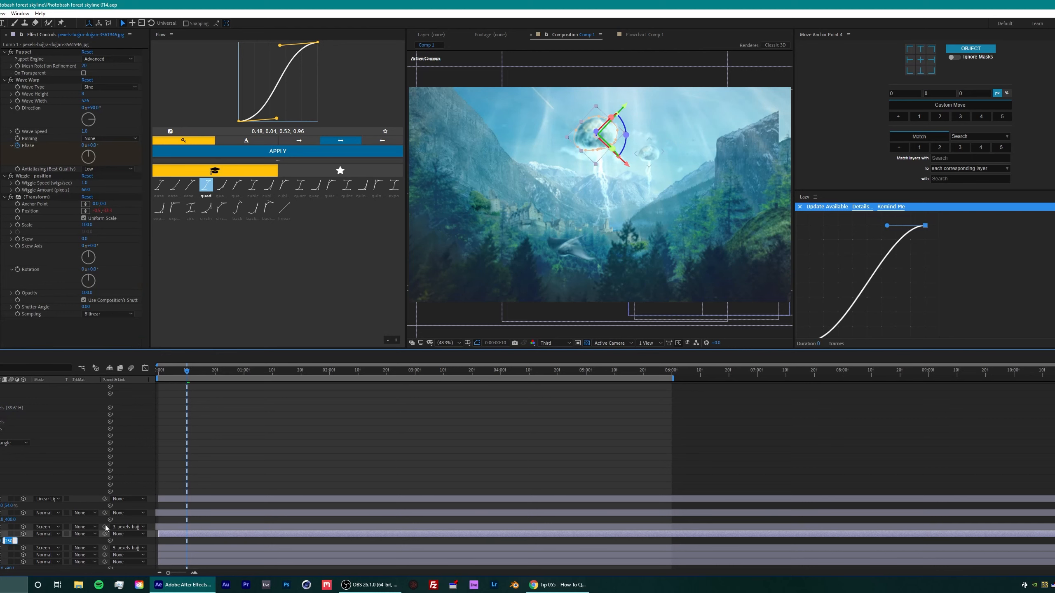
key("Return")
left_click_drag(8, 541, 150, 526)
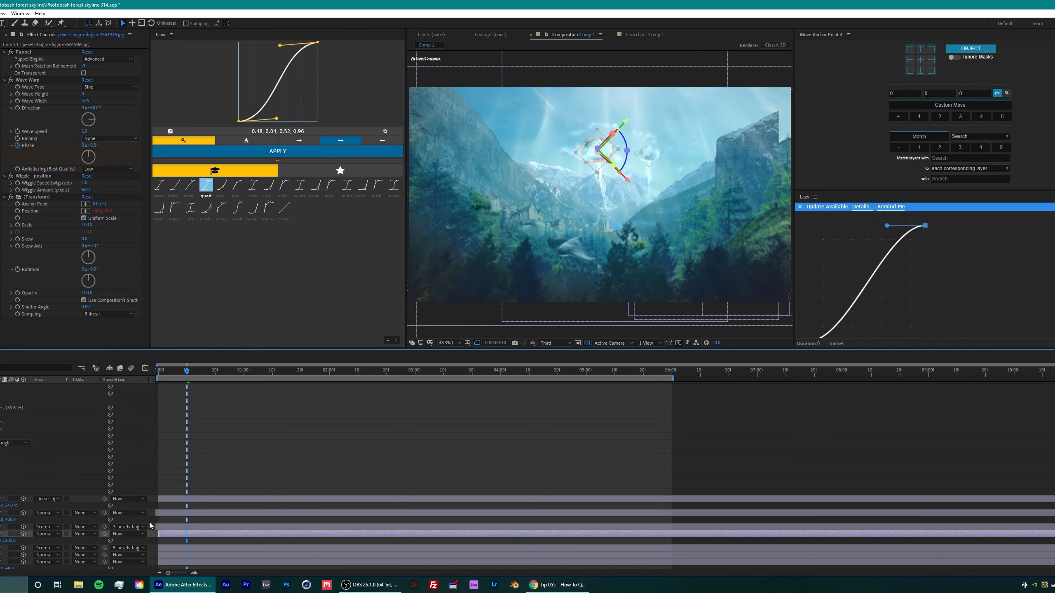
left_click(628, 178)
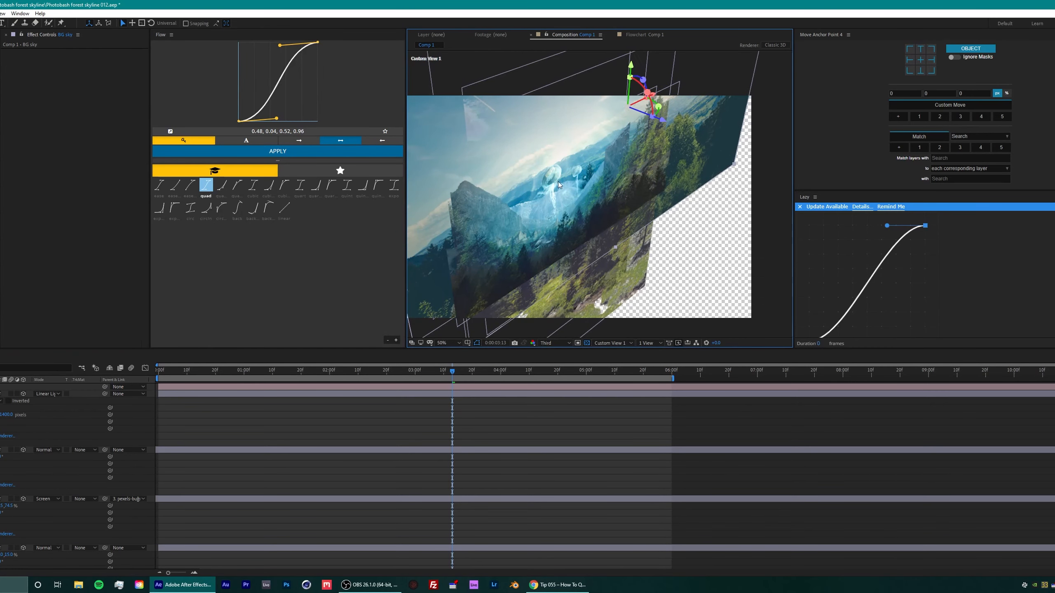
Step: Set the BG sky layer's Z position to 600
scroll(75, 478, "down", 10)
left_click(4, 565)
left_click(661, 120)
left_click_drag(614, 222, 590, 211)
key("p")
left_click(4, 565)
key("p")
left_click_drag(10, 551, 93, 541)
left_click(11, 564)
type("600")
key("Return")
Step: Set the Z position of BG mountains to 550 and of Left cliff to 500
left_click(11, 551)
type("550")
key("Return")
left_click(4, 439)
key("p")
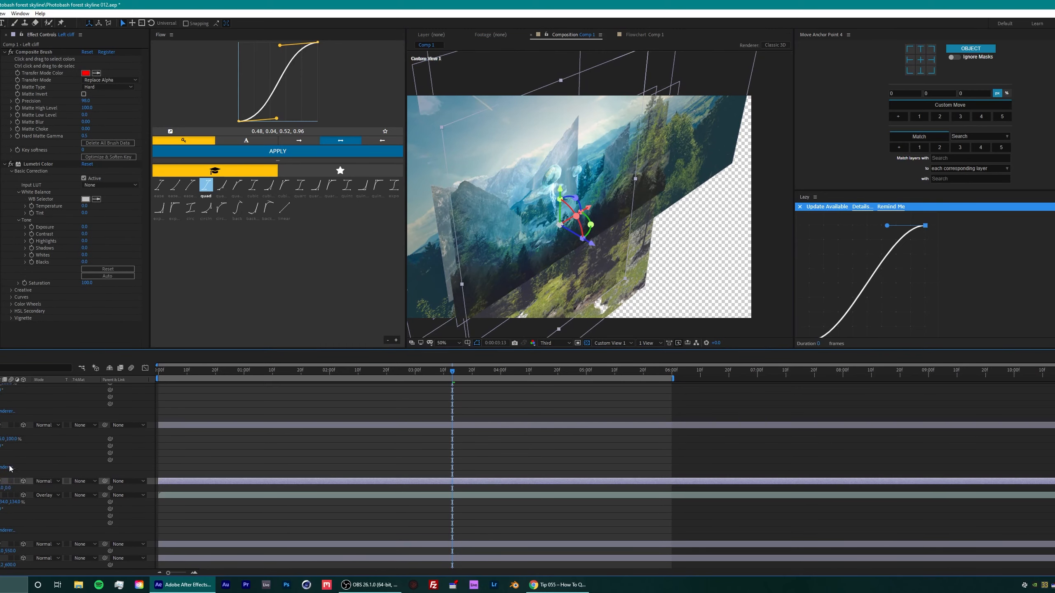
left_click(11, 488)
type("500")
key("Return")
Step: Set the Z position of the 1130256 photo layer to 450
left_click(4, 426)
key("p")
scroll(5, 488, "up", 1)
left_click(6, 482)
type("450")
key("Return")
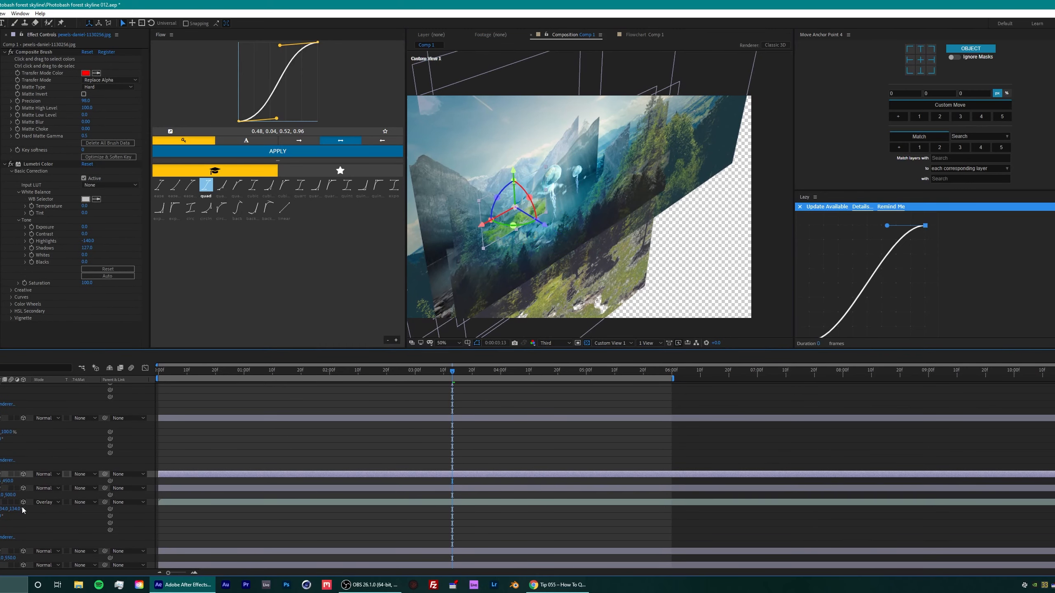
Step: Return the viewer to Custom View 1 and review the settings of Comp 1
left_click(545, 242)
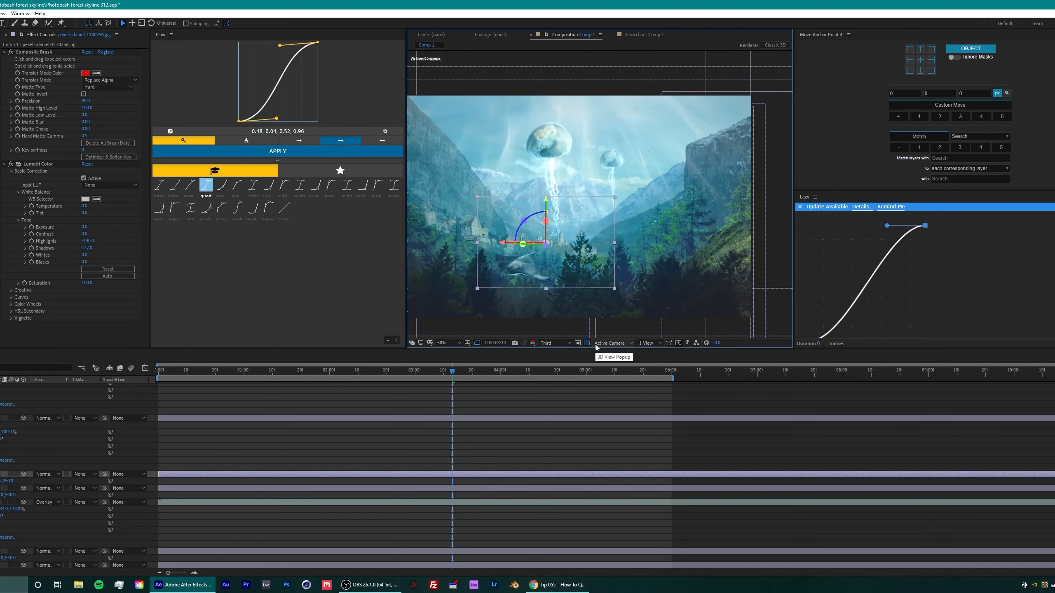
left_click(595, 345)
left_click(586, 283)
key("ctrl+k")
left_click(687, 253)
left_click(687, 258)
left_click(635, 215)
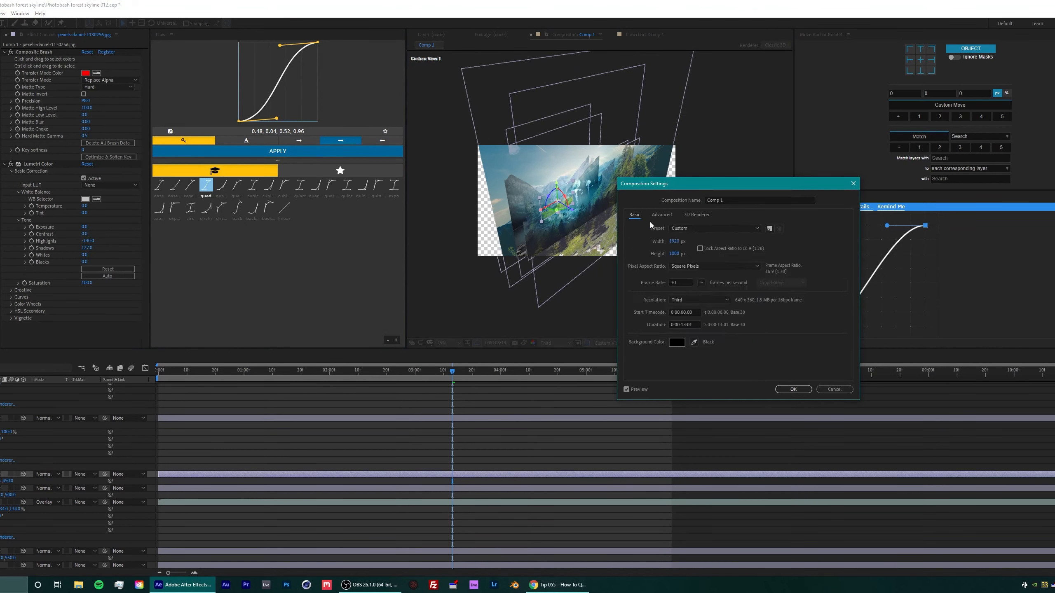
left_click(793, 389)
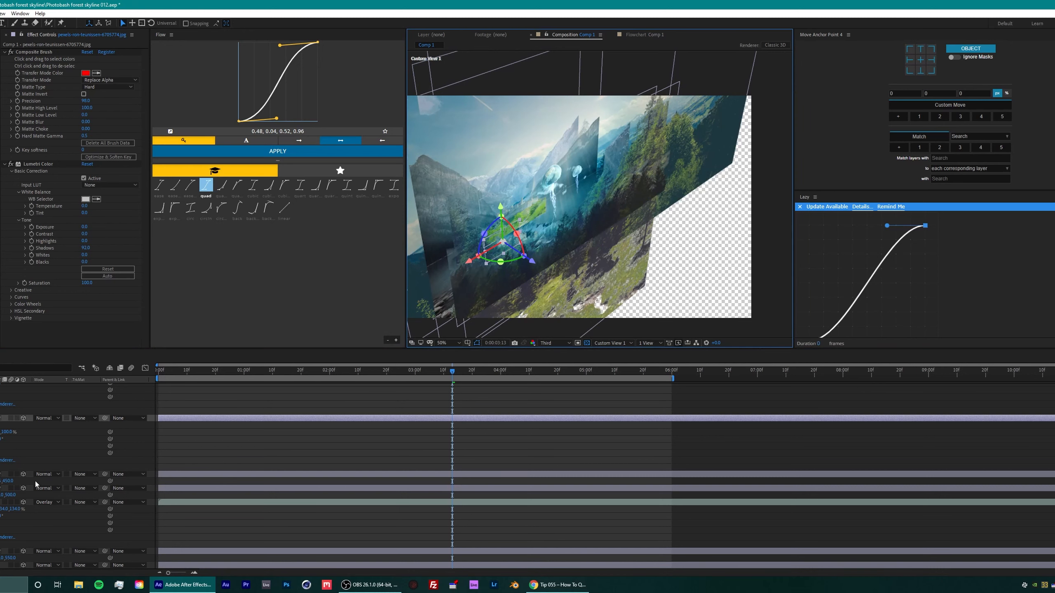
Step: Set the Z position of the 6705774 photo layer to 400 and of the 968700 photo layer to 350
key("p")
left_click(514, 319)
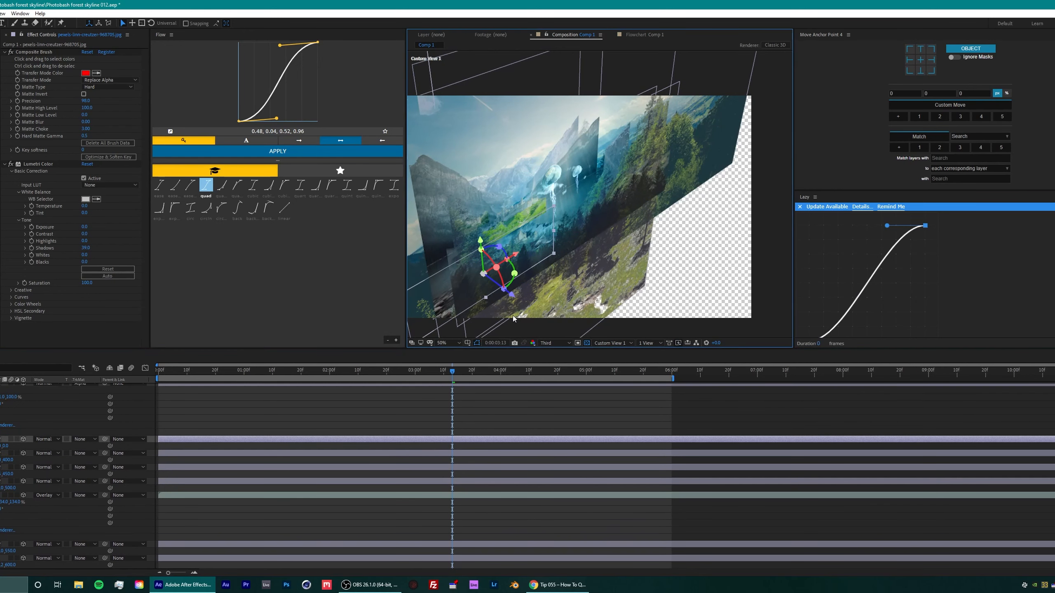
type("350")
key("Return")
Step: Set R MOUNTAIN's Z position to 400 and save the project as Photobash forest skyline 013
scroll(5, 446, "up", 3)
left_click(29, 447)
key("p")
left_click(6, 453)
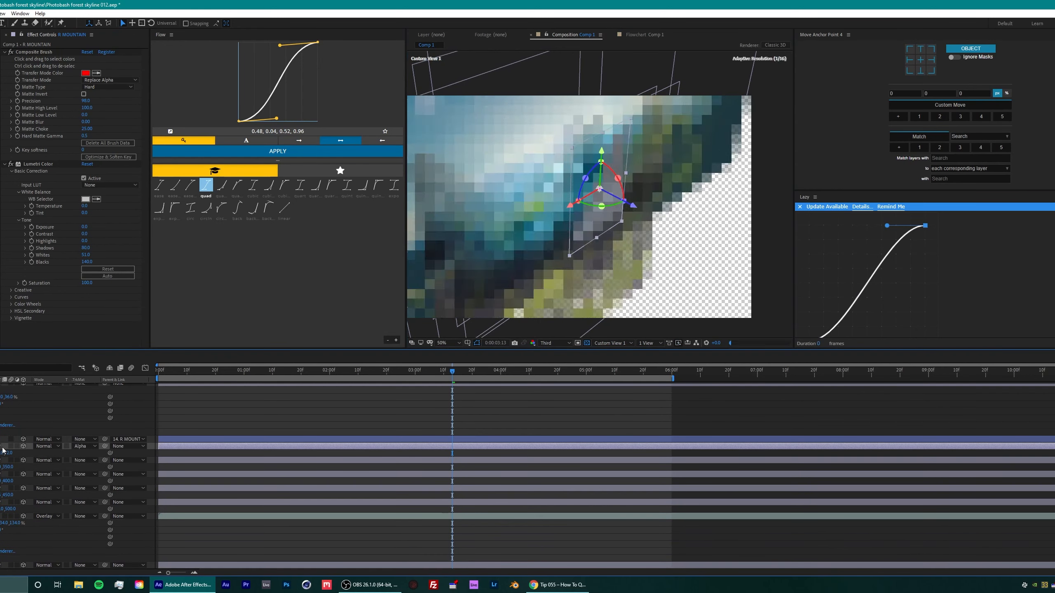
key("Return")
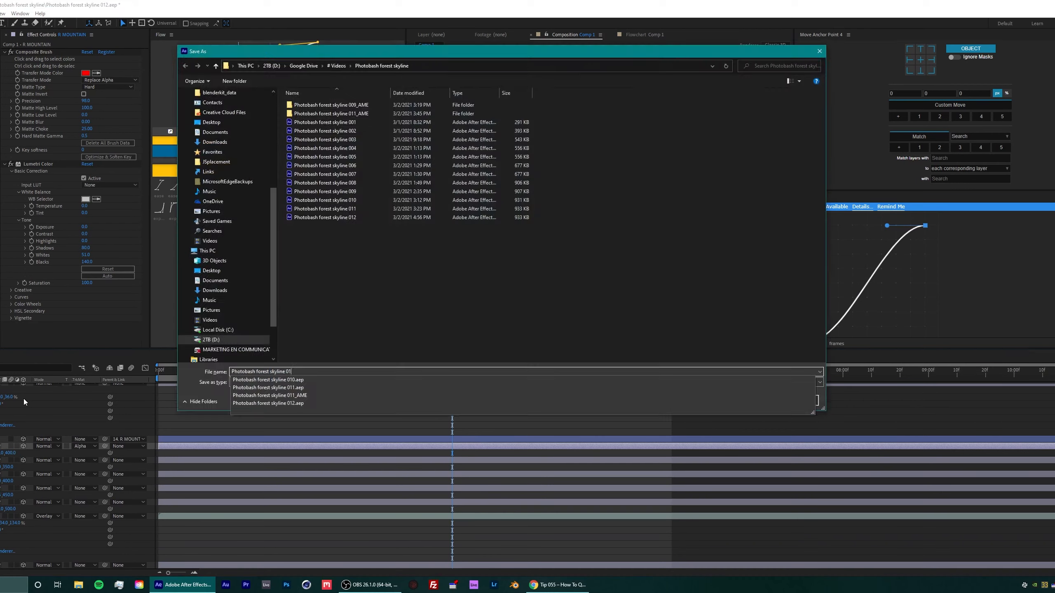
type("0")
key("Return")
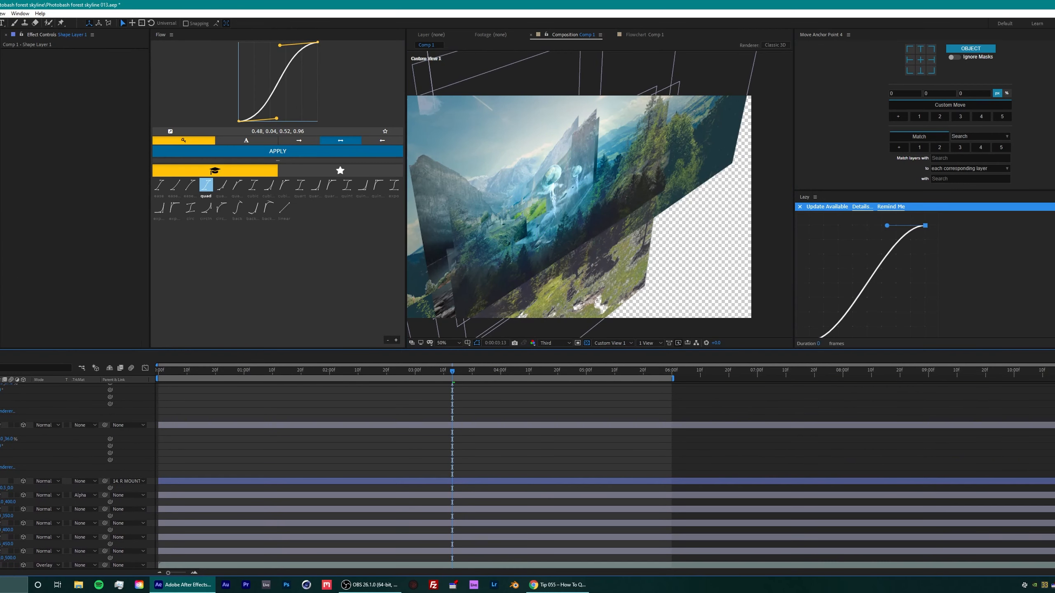
Step: Switch the viewer to Active Camera, undo the shape layer's depth change, and scale R MOUNTAIN to 119%
left_click(612, 343)
left_click(608, 361)
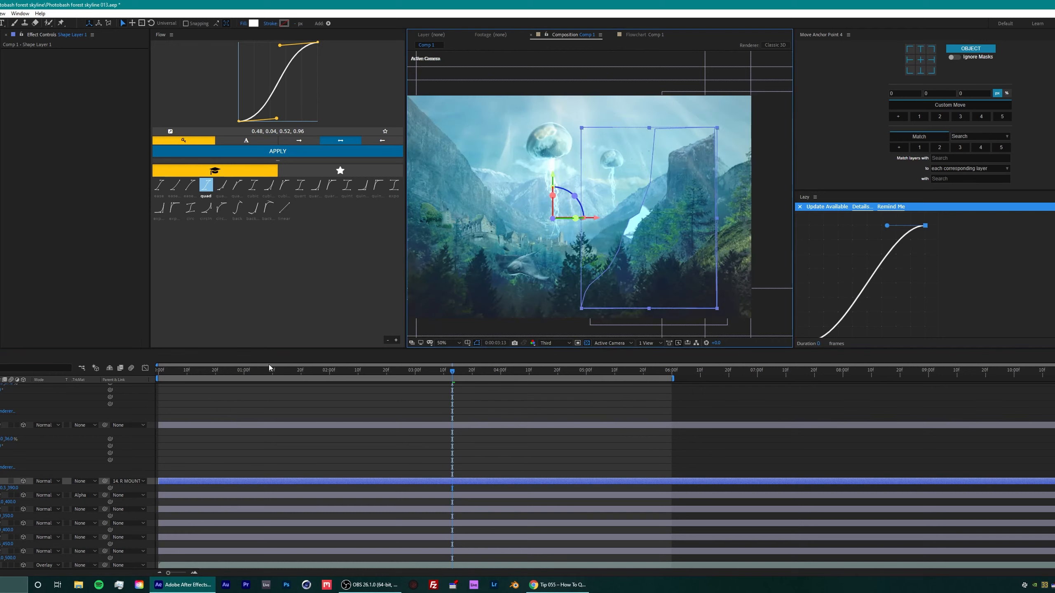
left_click(31, 493)
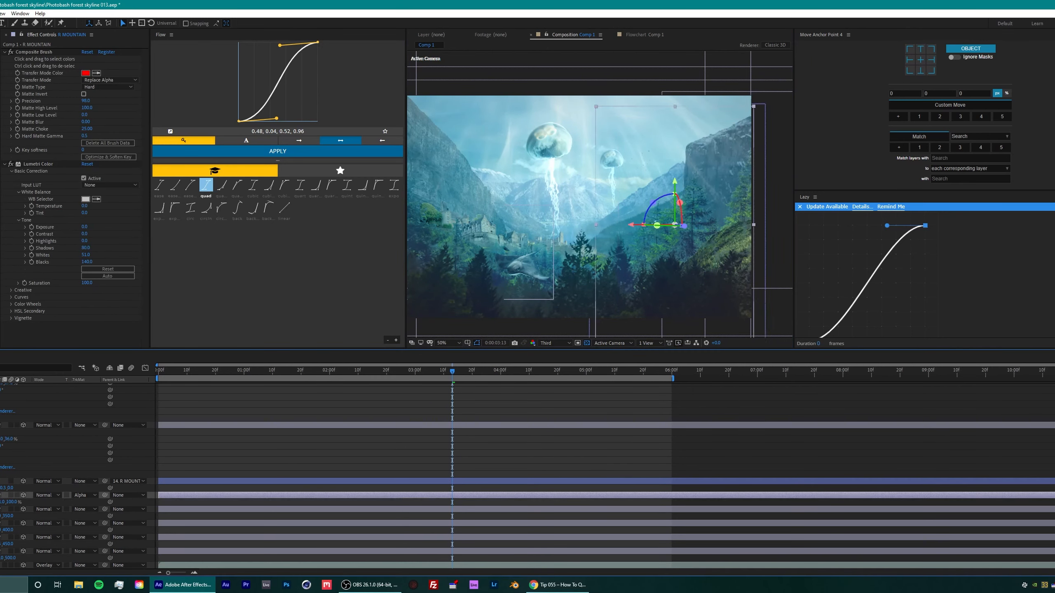
key("ctrl+z")
key("s")
left_click_drag(11, 503, 19, 503)
left_click_drag(613, 240, 627, 243)
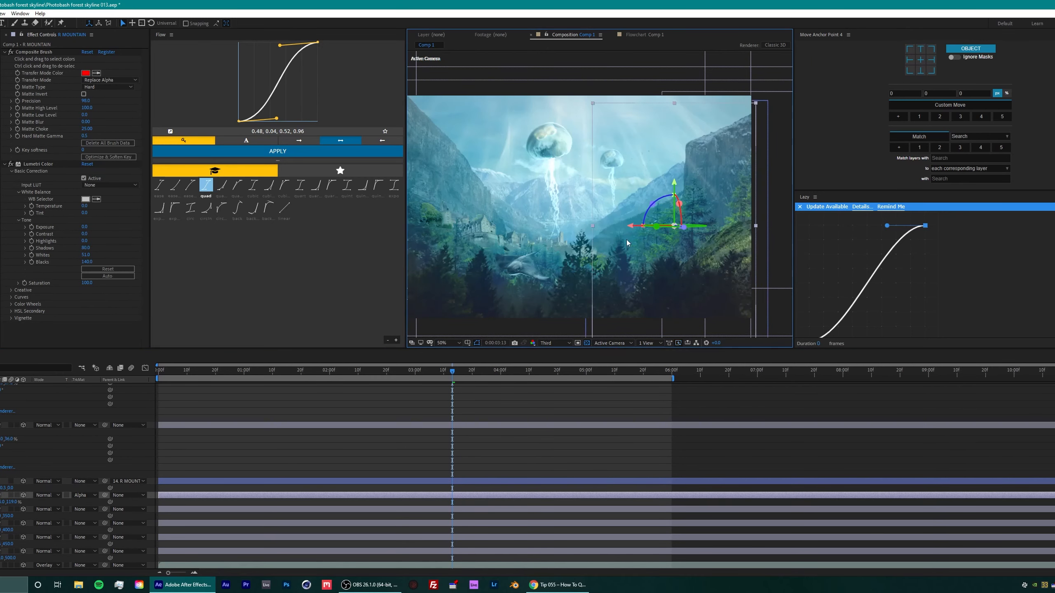
Step: Set the Z position of the 4827 photo layer to 300 and of the 175407 photo layer to 250
left_click(457, 278)
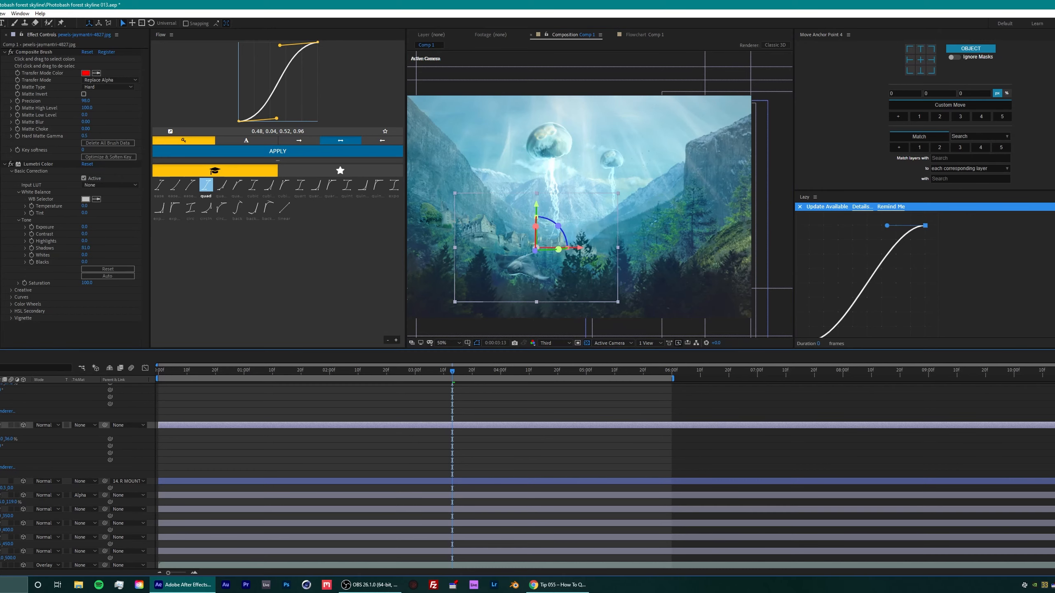
key("p")
scroll(8, 439, "up", 3)
left_click(1, 439)
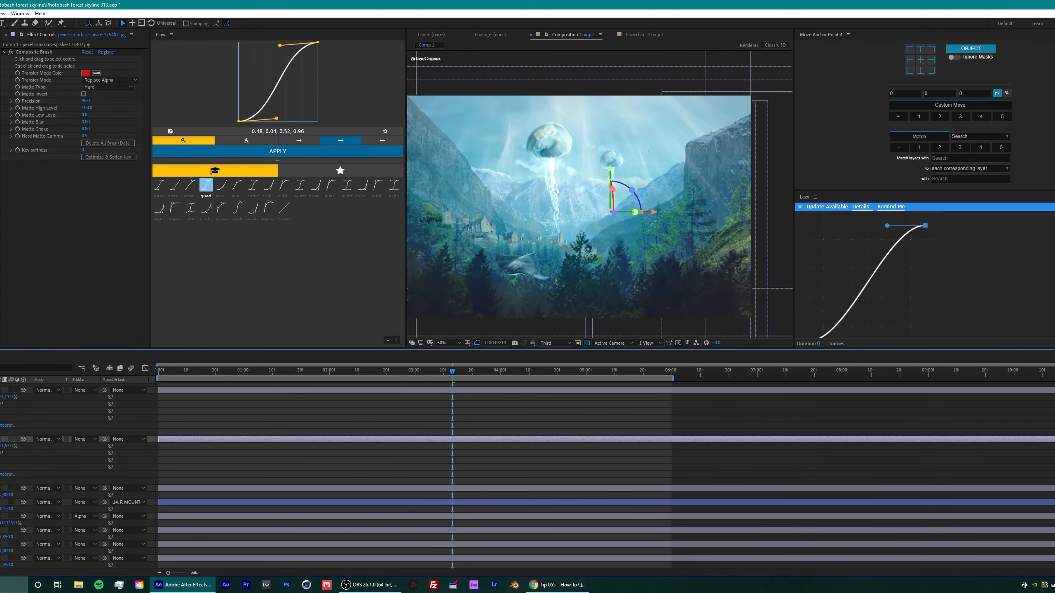
key("p")
left_click(8, 446)
type("250")
key("Return")
Step: Set the RAY layer's Z position to 250 and that of the layer directly above it to 200
scroll(7, 446, "up", 2)
left_click(2, 432)
key("p")
left_click(8, 439)
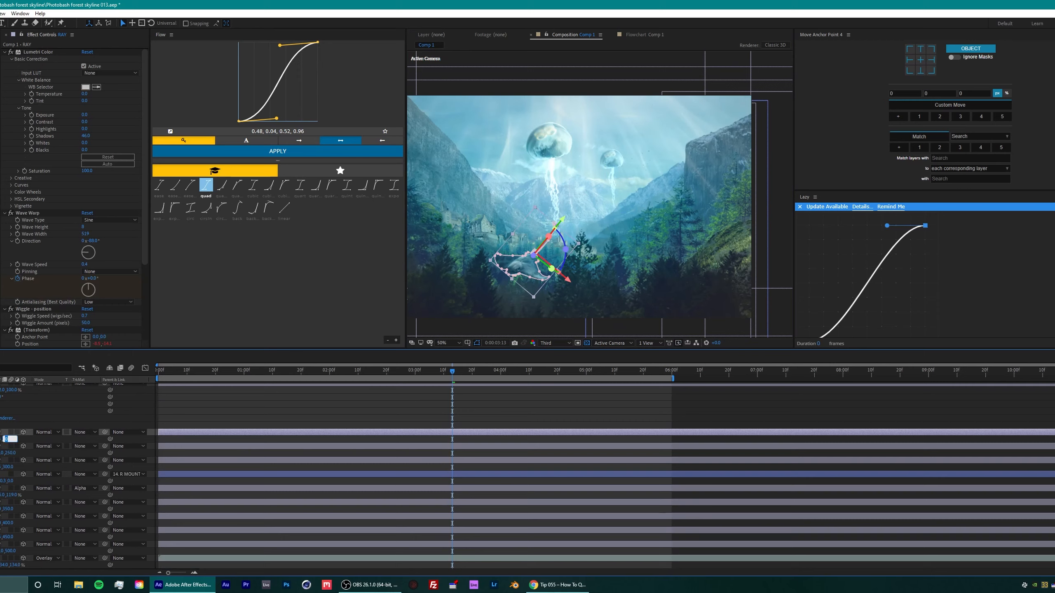
key("p")
left_click(9, 452)
left_click_drag(691, 216, 695, 215)
scroll(8, 453, "up", 2)
Step: Collapse the layers' open properties and reveal Position for the 6718 photo layer, the layer below it, and RAY
key("F2")
left_click(1, 446)
left_click(1, 446)
key("p")
key("p")
left_click(2, 436)
key("p")
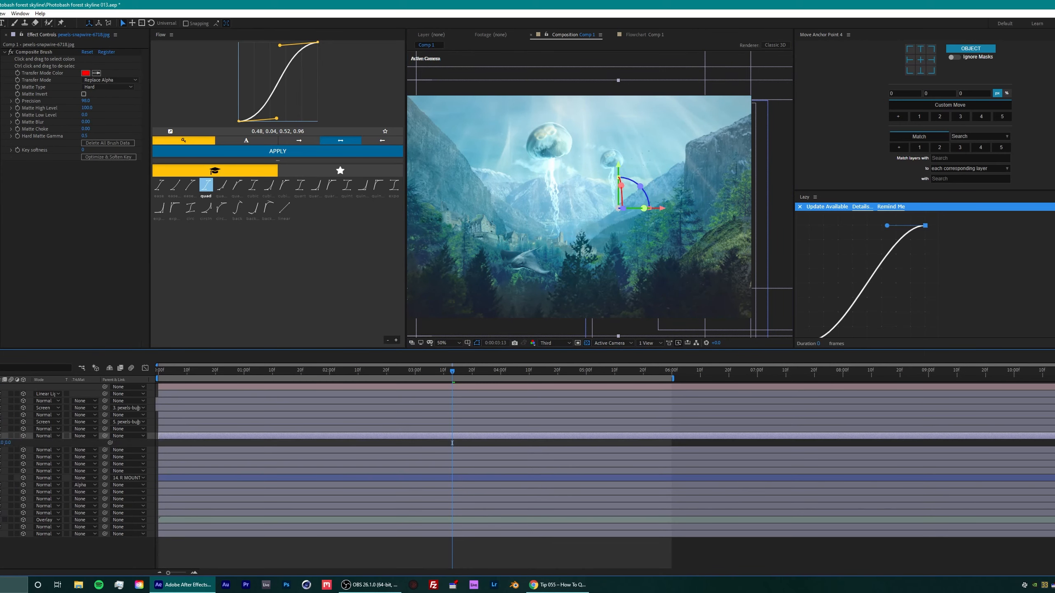
left_click(2, 449)
key("p")
left_click(2, 464)
key("p")
Step: Set the Z position of the 6718 photo layer to 150
left_click(10, 443)
type("150")
left_click(2, 429)
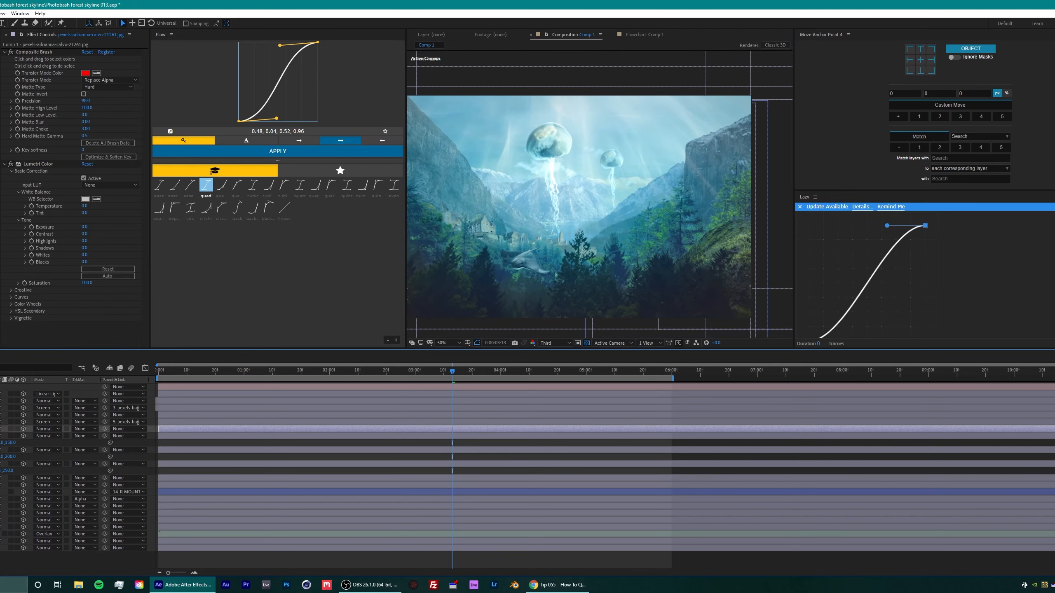
left_click(1, 394)
left_click(2, 436)
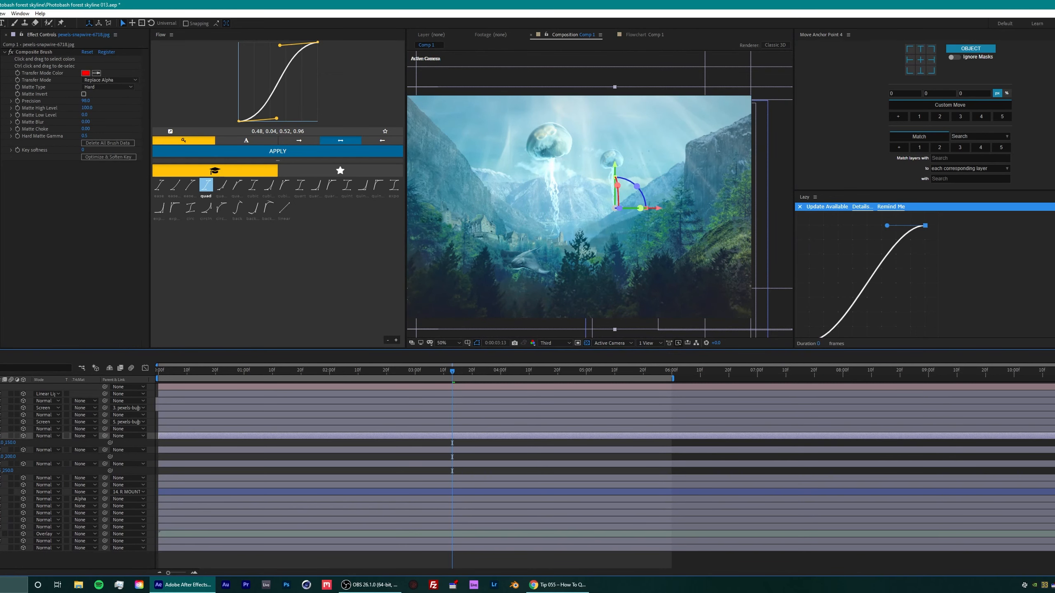
Step: Reveal Position for the Normal-mode layer between the two Screen layers, and set the Z position of the layer directly below GOD RAYS to 400
left_click(1, 414)
key("p")
left_click(5, 422)
left_click(2, 401)
key("p")
left_click(7, 408)
type("400")
key("Return")
Step: Reveal Position for the GOD RAYS layer and save the project as Photobash forest skyline 014.aep
left_click(2, 394)
key("p")
key("Page_Down")
key("ctrl+shift+s")
key("Return")
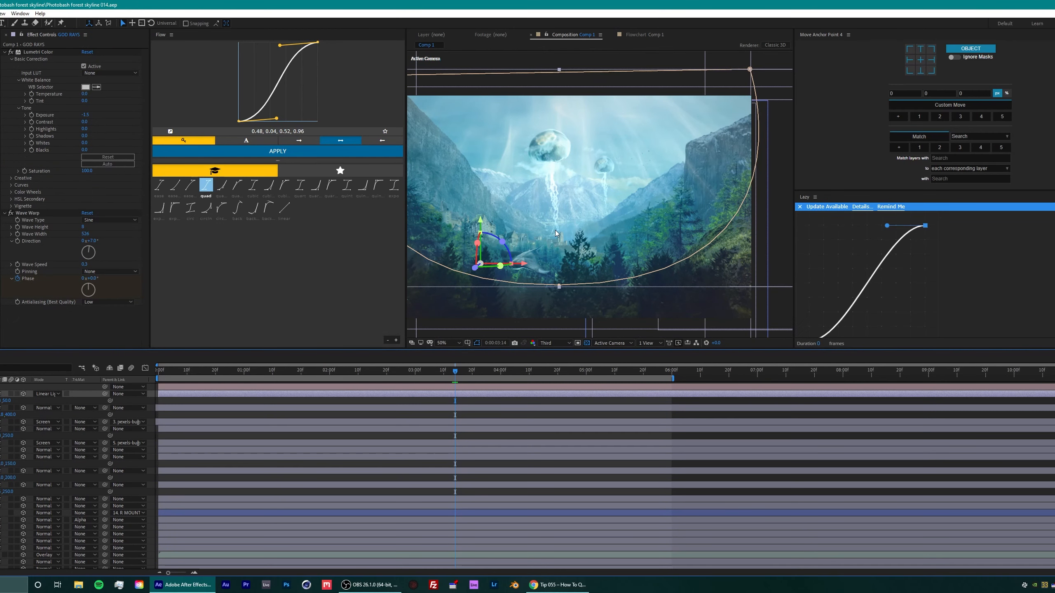
Step: Enlarge the Left cliff layer to a scale of about 55%
scroll(602, 216, "down", 2)
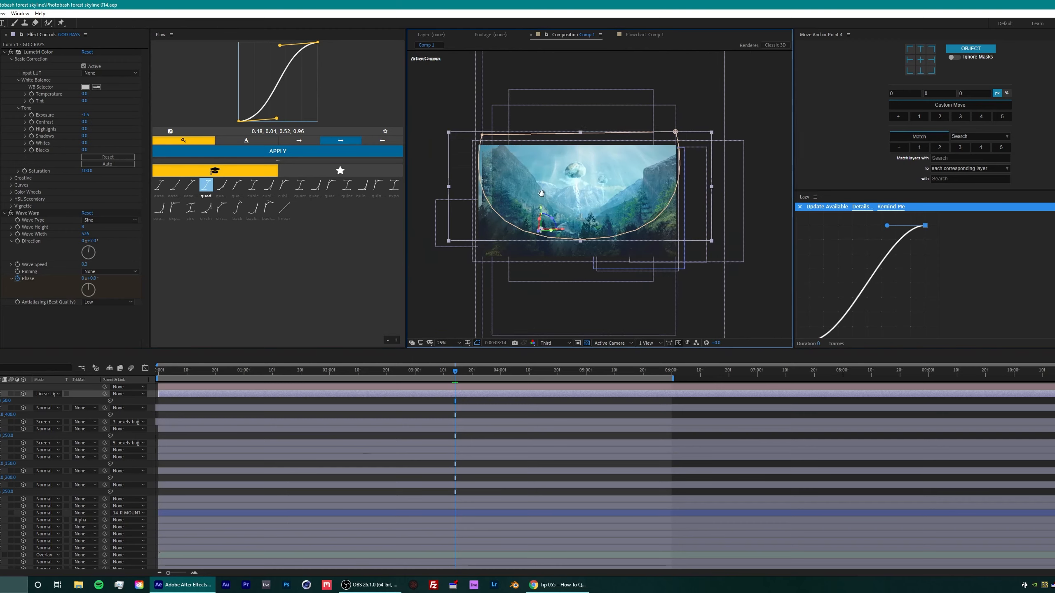
key("shift+slash")
key("space")
left_click(2, 450)
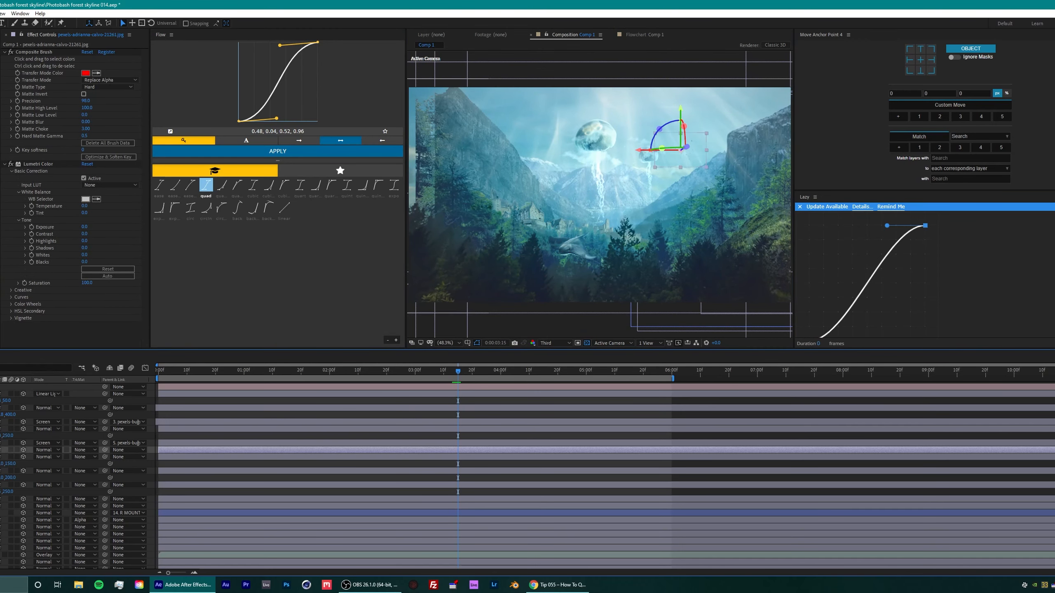
left_click(457, 162)
key("s")
left_click_drag(2, 555, 4, 555)
scroll(625, 215, "down", 2)
scroll(626, 215, "up", 2)
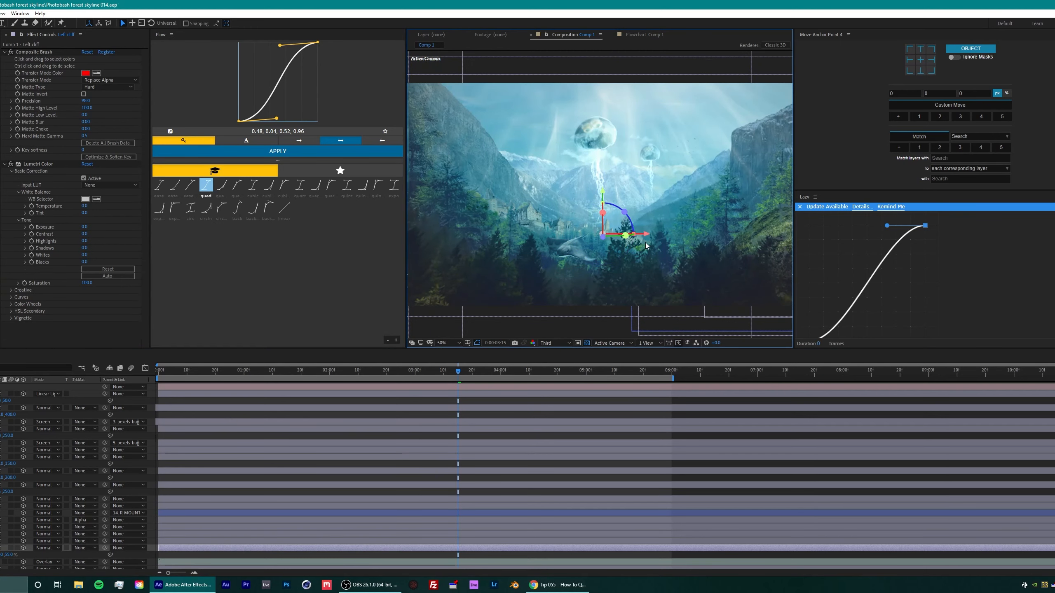
Step: Try a different Z position for Camera 1 and undo that move
left_click(8, 387)
key("p")
left_click_drag(10, 394, 208, 369)
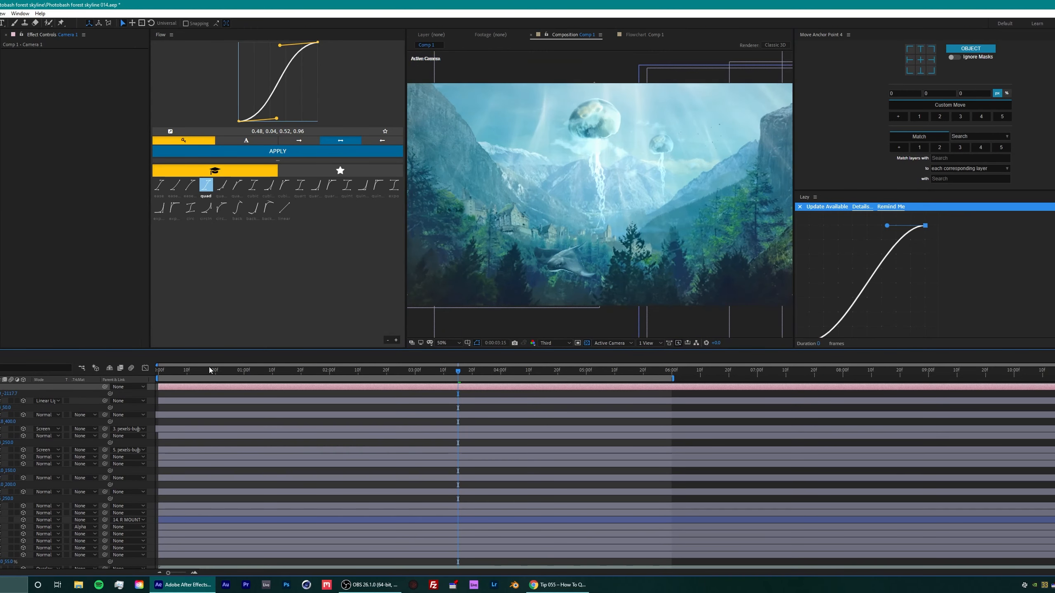
key("ctrl+z")
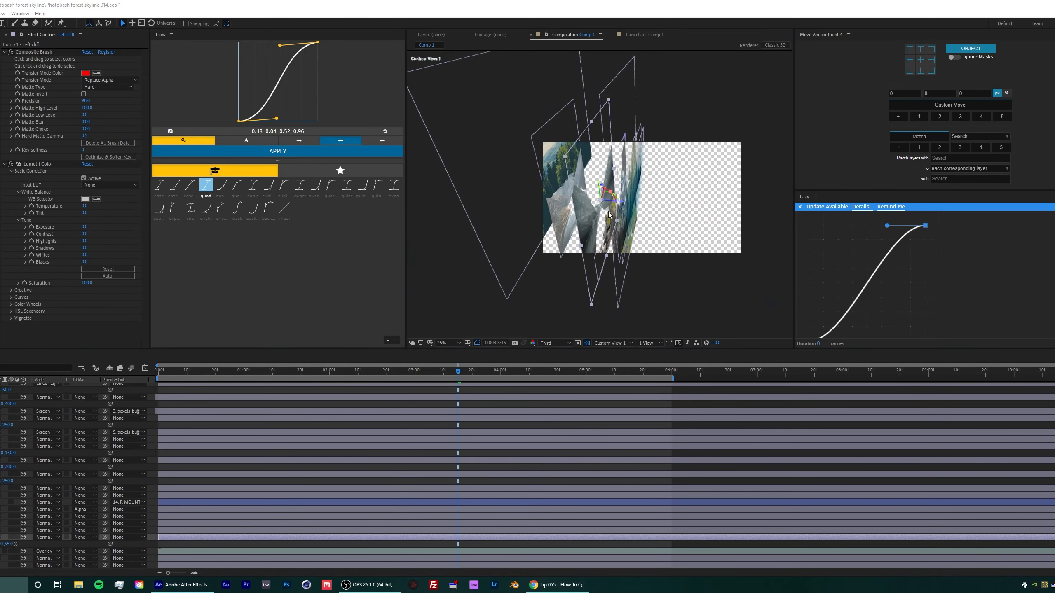
Step: Examine the depth spacing of the individual layer planes from Custom View 1
scroll(609, 214, "up", 2)
left_click_drag(608, 215, 635, 231)
left_click(629, 179)
left_click_drag(662, 137, 701, 237)
left_click(621, 183)
left_click(582, 170)
left_click(619, 183)
left_click(673, 183)
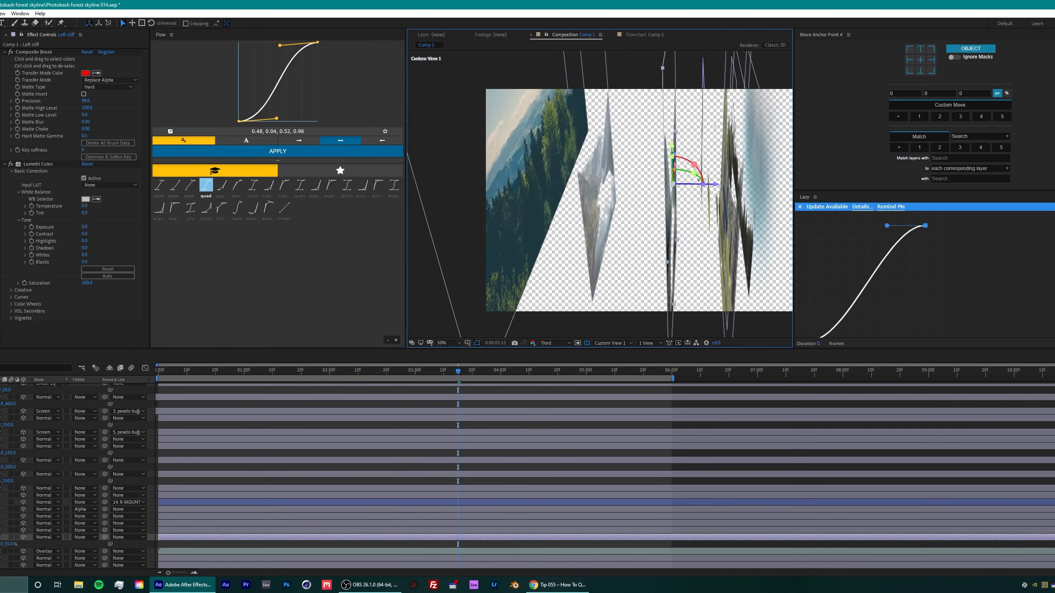
left_click(681, 183)
left_click_drag(706, 185, 700, 229)
left_click(737, 204)
left_click_drag(769, 245, 517, 232)
left_click_drag(631, 237, 566, 248)
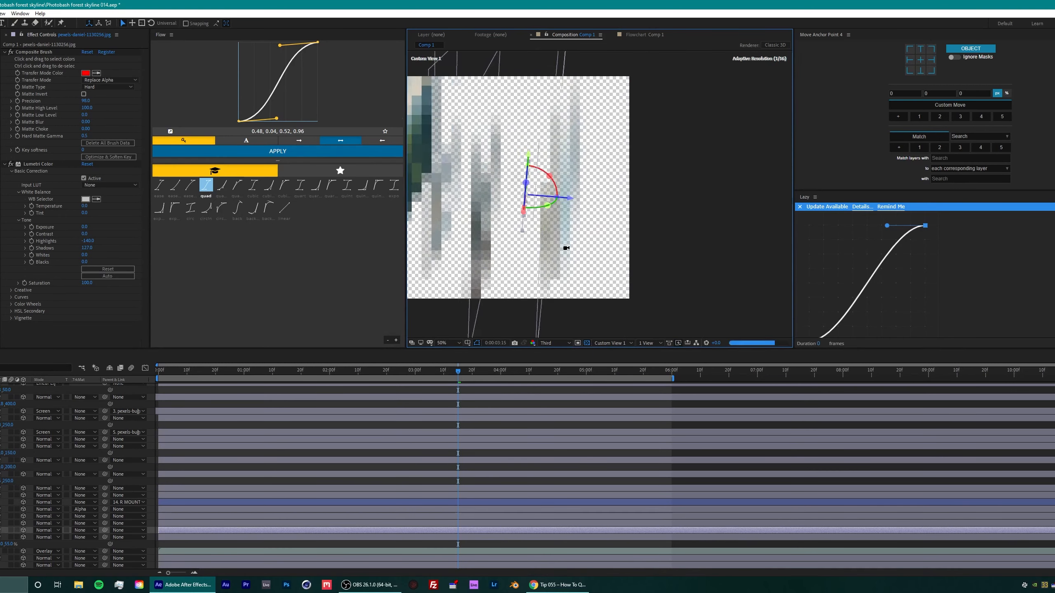
key("shift+slash")
Step: Reposition the GOD RAYS and 6718 photo layers along Z in Custom View 1, with 6718 at about -90.1, and return to the Active Camera view
left_click(623, 169)
left_click(674, 183)
left_click(706, 173)
left_click_drag(706, 172, 716, 241)
left_click(634, 221)
scroll(622, 231, "up", 2)
scroll(623, 231, "down", 1)
mouse_move(619, 249)
left_mouse_down()
mouse_move(640, 254)
mouse_move(602, 250)
left_mouse_up()
left_click(661, 208)
left_click_drag(689, 215, 711, 221)
left_click_drag(593, 190, 590, 245)
left_click(611, 343)
left_click(609, 355)
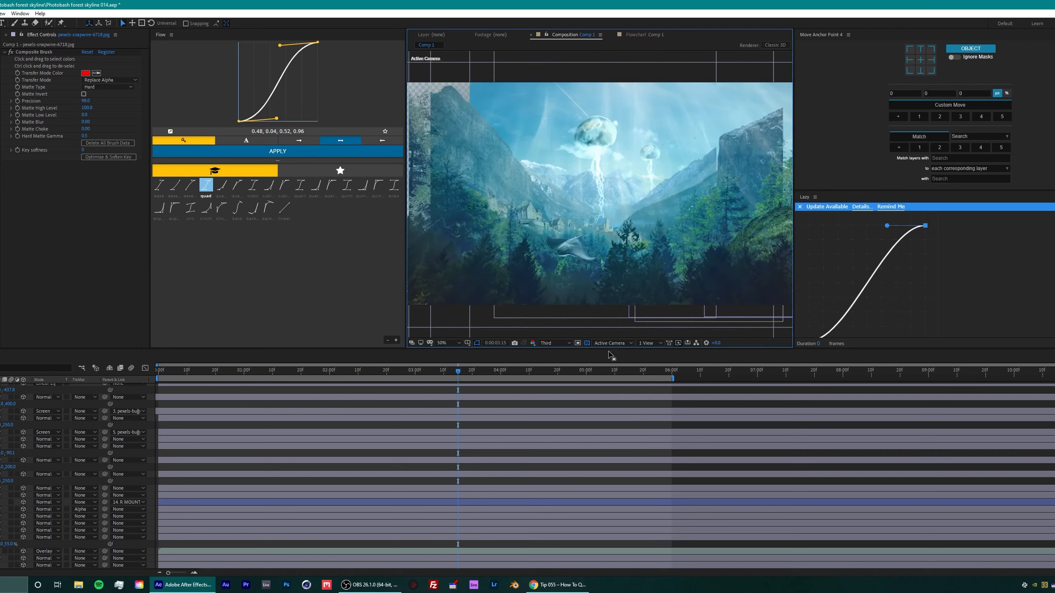
Step: Reveal the GOD RAYS layer's Scale and enlarge the Left cliff layer to 65%
scroll(540, 207, "down", 2)
left_click(489, 110)
scroll(8, 441, "up", 3)
key("s")
left_click_drag(4, 457, 1, 456)
left_click_drag(2, 544, 9, 544)
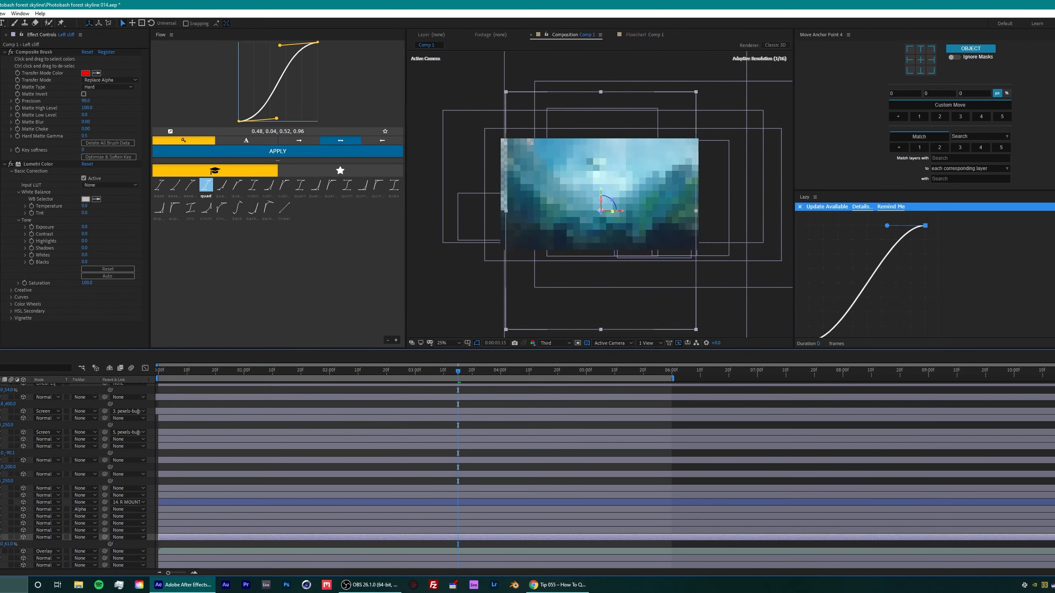
scroll(523, 267, "up", 2)
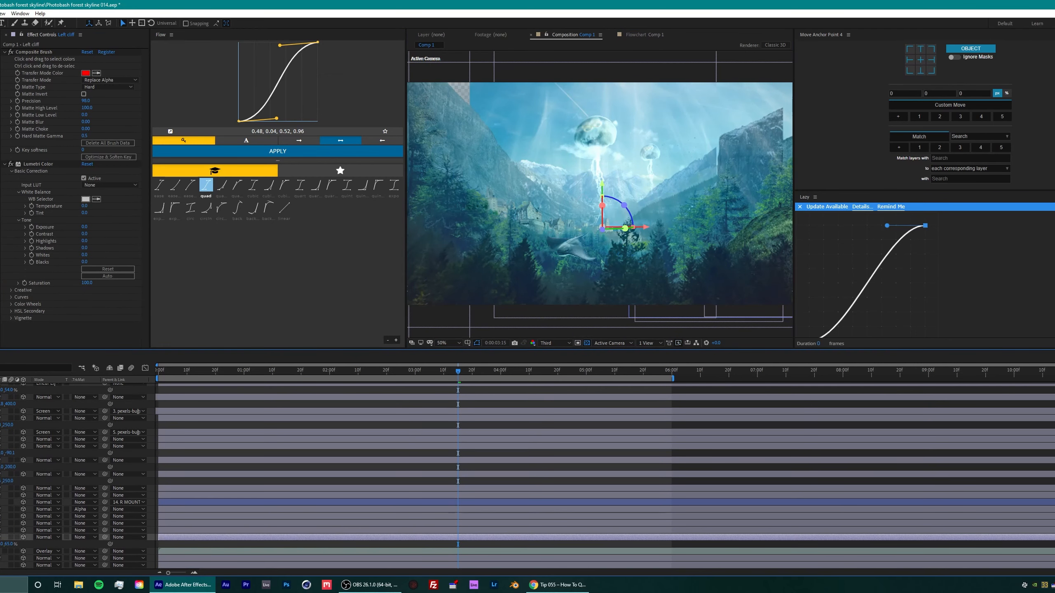
Step: Enlarge the BG sky layer and shift it left to cover the empty upper-left corner of the frame
left_click_drag(3, 564, 9, 565)
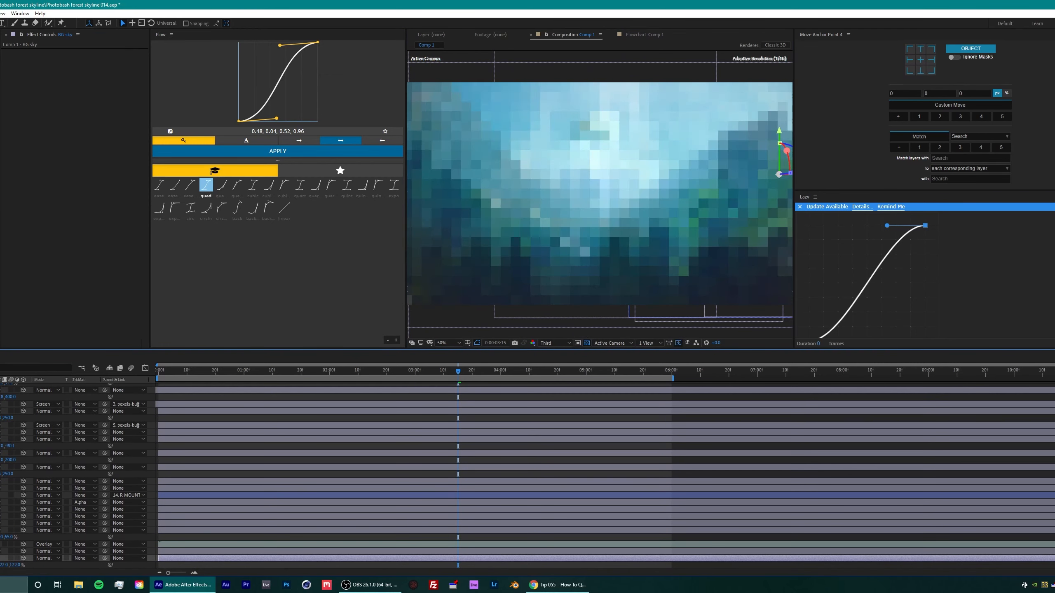
scroll(665, 208, "down", 1)
left_click_drag(710, 186, 697, 187)
scroll(658, 230, "up", 1)
left_click_drag(8, 564, 11, 558)
Step: Reveal Scale for the BG mountains layer and undo the last change
left_click(9, 552)
key("s")
key("ctrl+z")
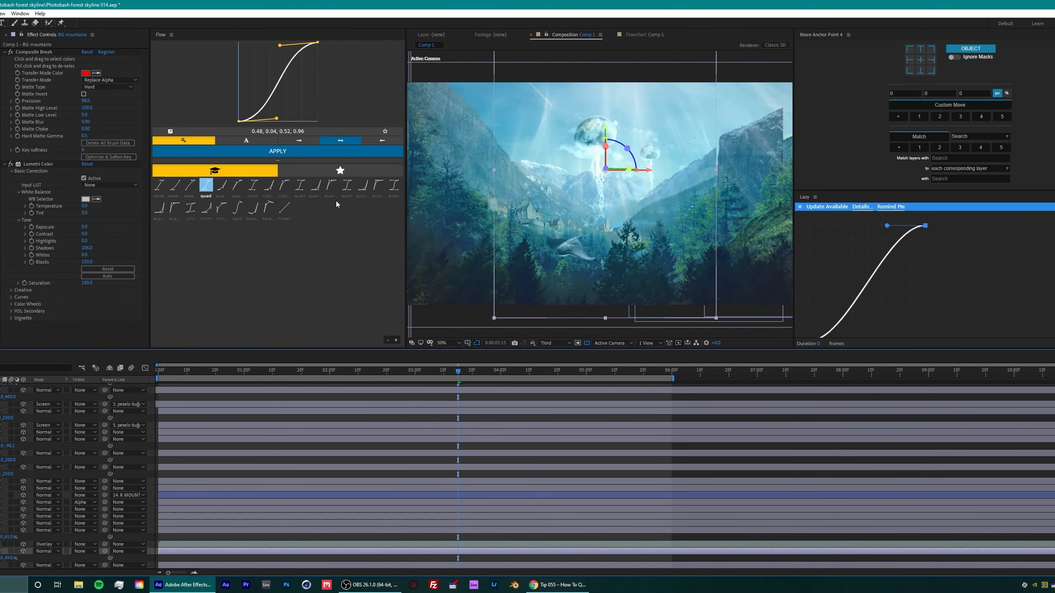